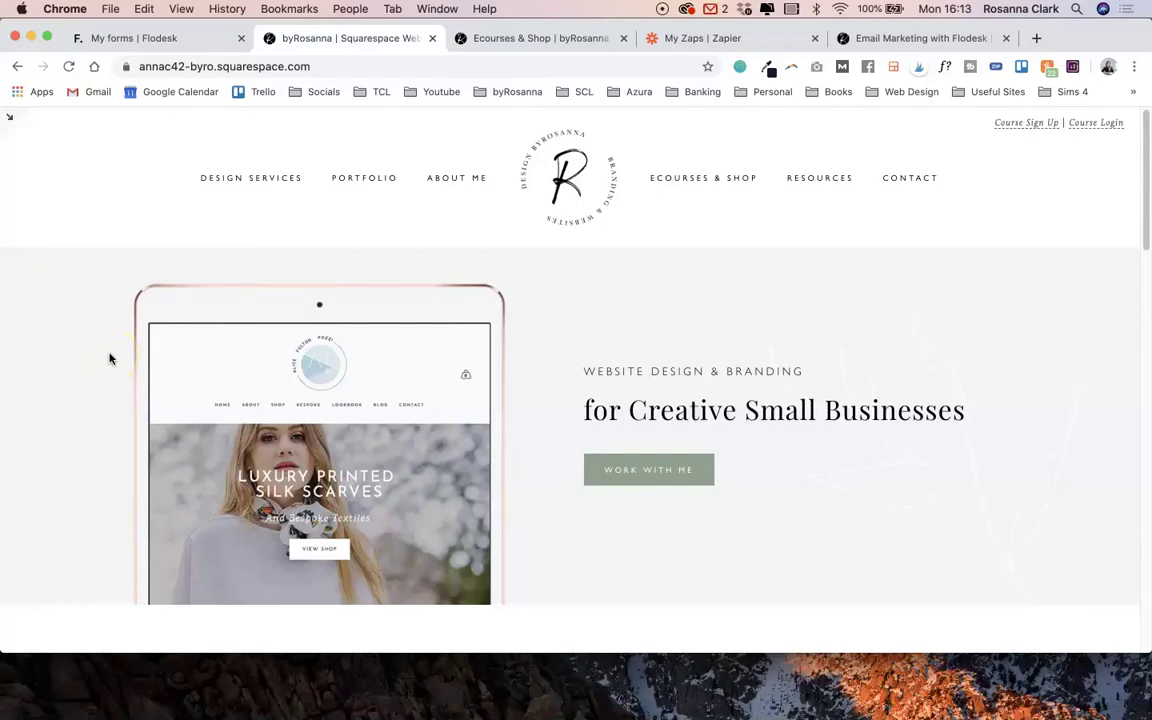
Step: Examine the newsletter sign-up form in the Subscribe section of the website's homepage
{"action": "left_click", "coordinate": [143, 40]}
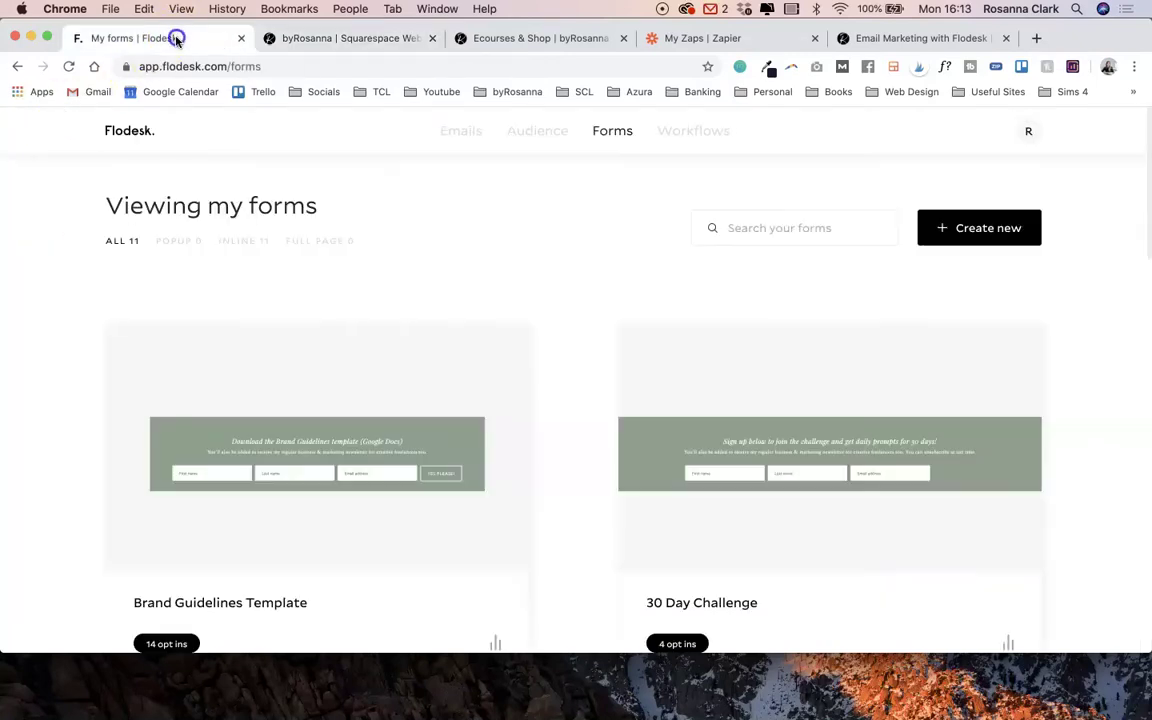
{"action": "left_click", "coordinate": [340, 40]}
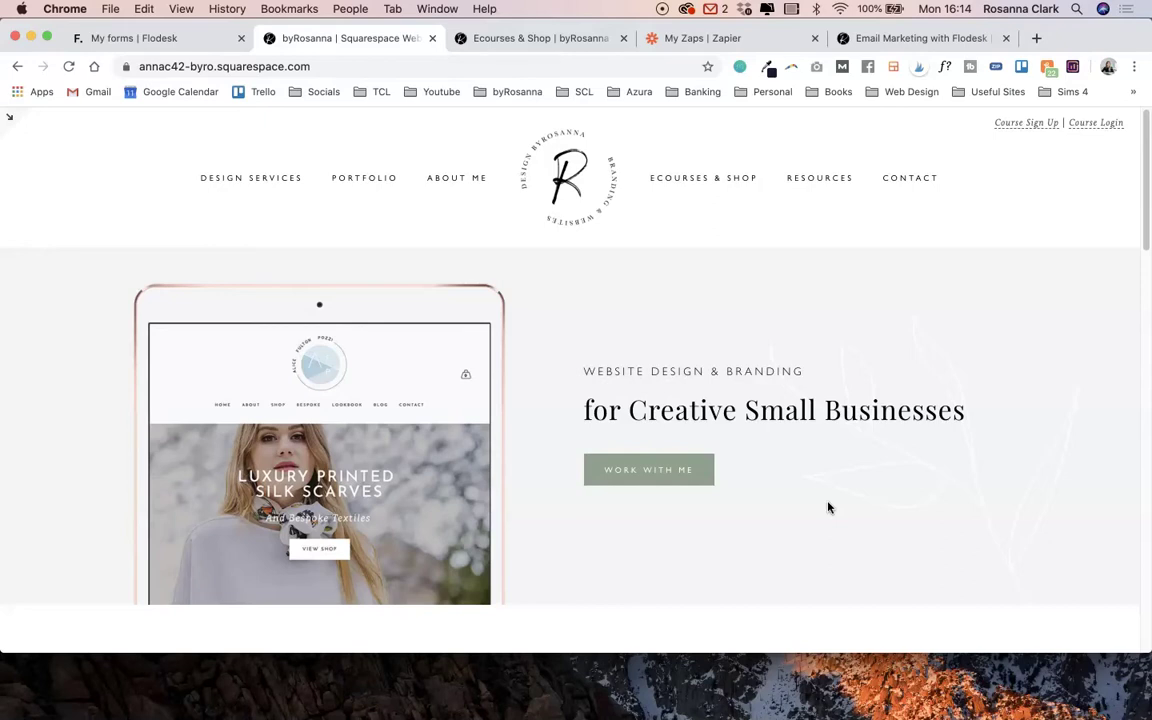
{"action": "left_click", "coordinate": [300, 222]}
{"action": "left_click", "coordinate": [528, 347]}
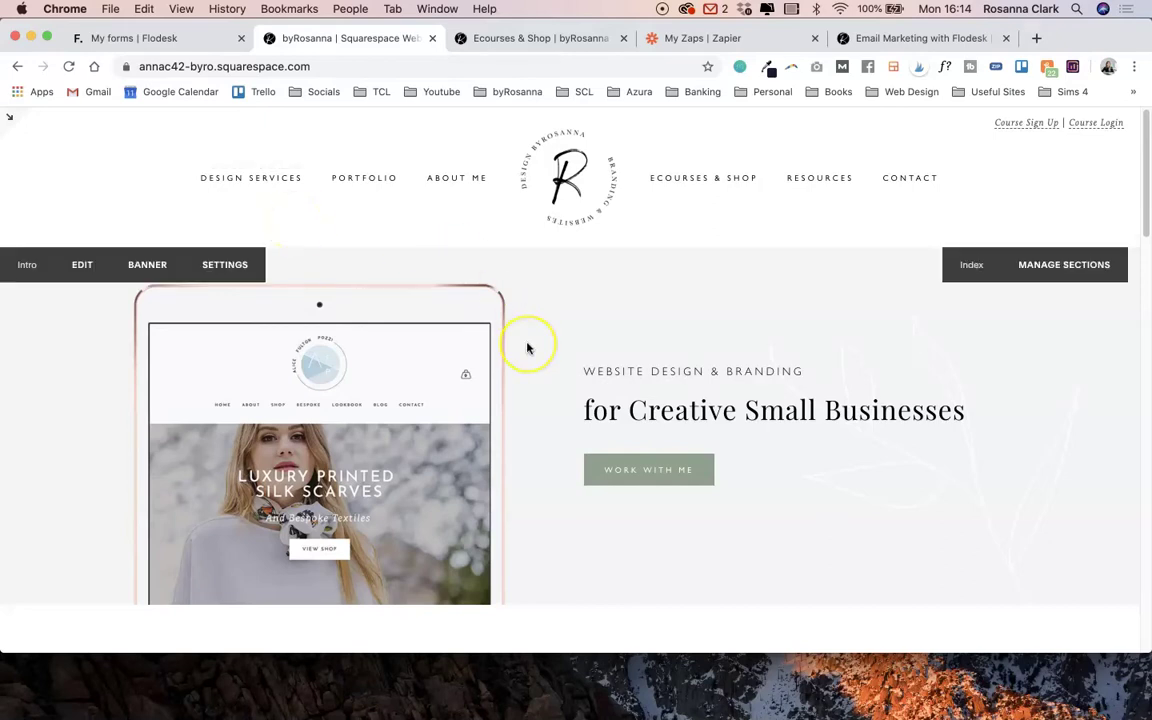
{"action": "scroll", "coordinate": [528, 348], "scroll_direction": "down", "scroll_amount": 2}
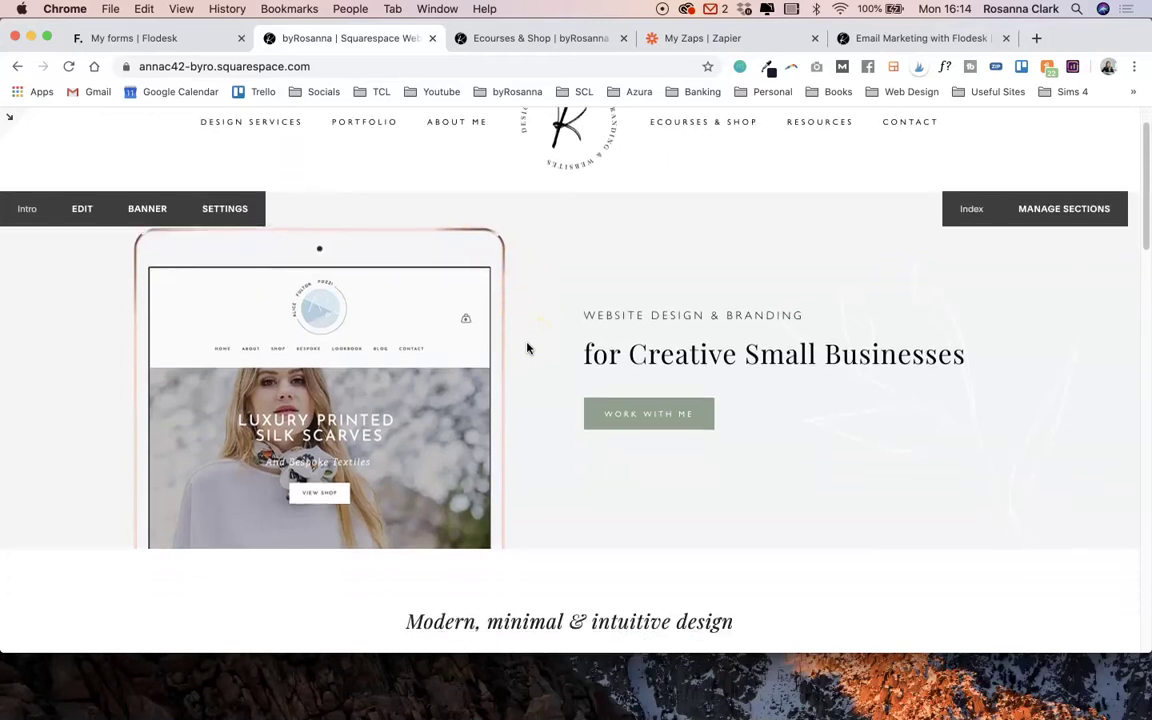
{"action": "scroll", "coordinate": [528, 348], "scroll_direction": "down", "scroll_amount": 10}
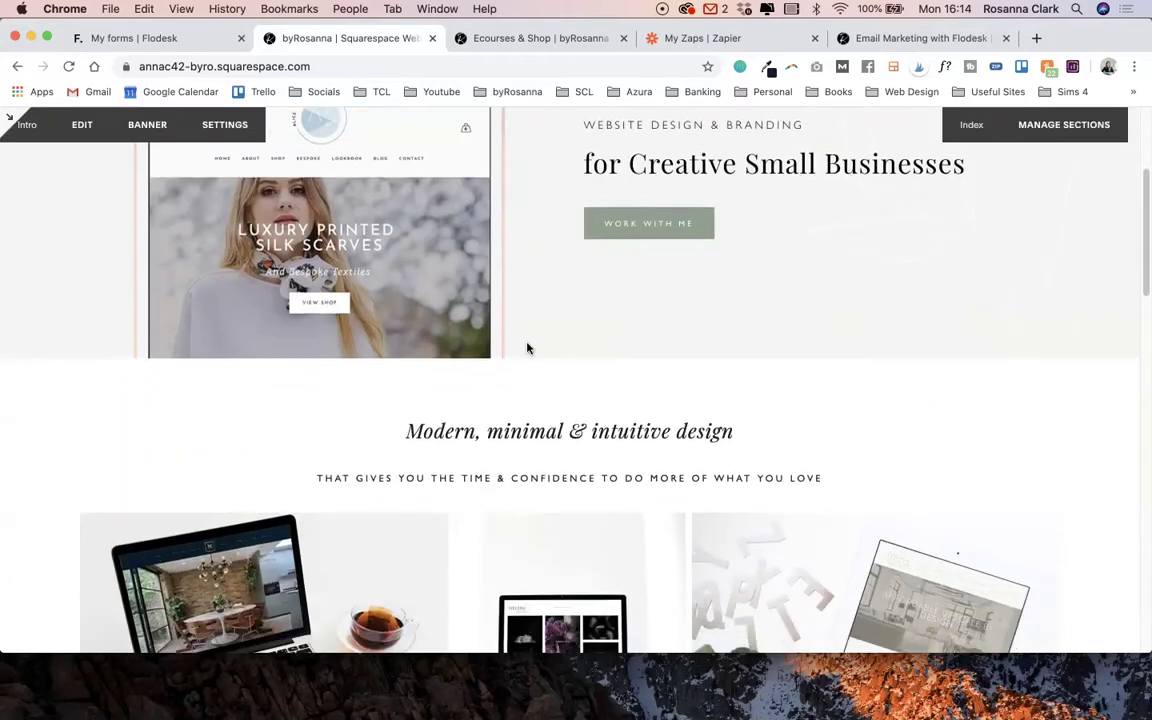
{"action": "scroll", "coordinate": [528, 347], "scroll_direction": "down", "scroll_amount": 2}
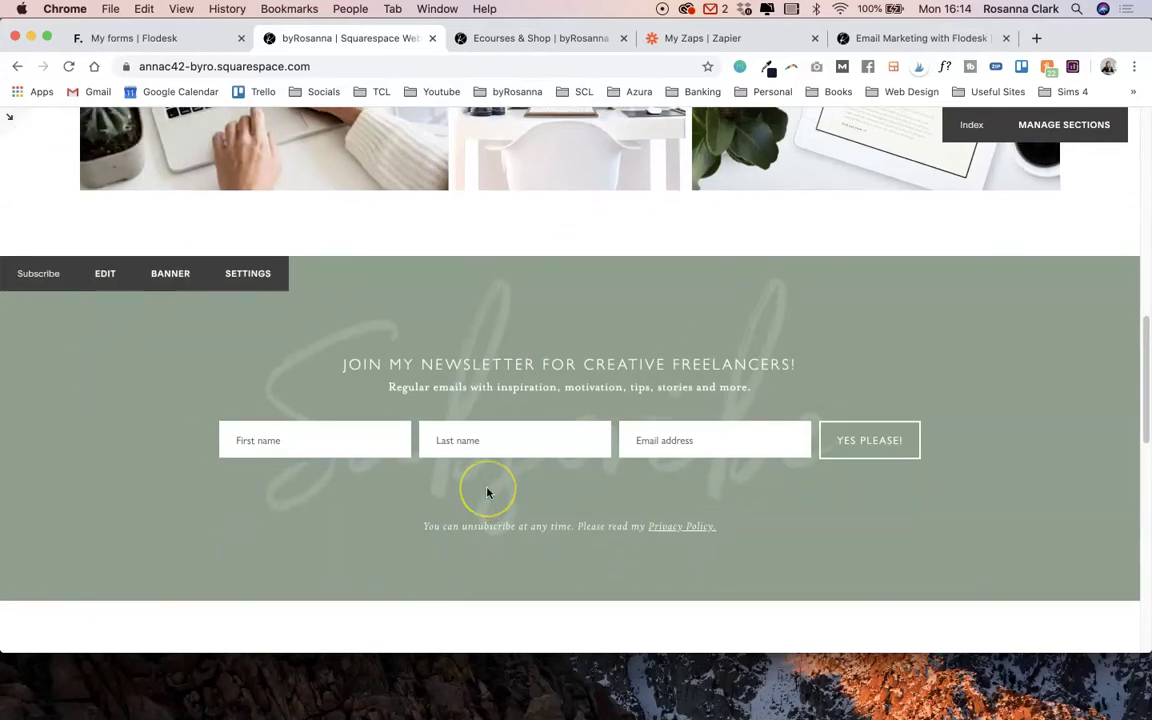
Step: Open the website's Newsletter page under Resources and view its sign-up form
{"action": "scroll", "coordinate": [489, 489], "scroll_direction": "up", "scroll_amount": 15}
{"action": "mouse_move", "coordinate": [823, 167]}
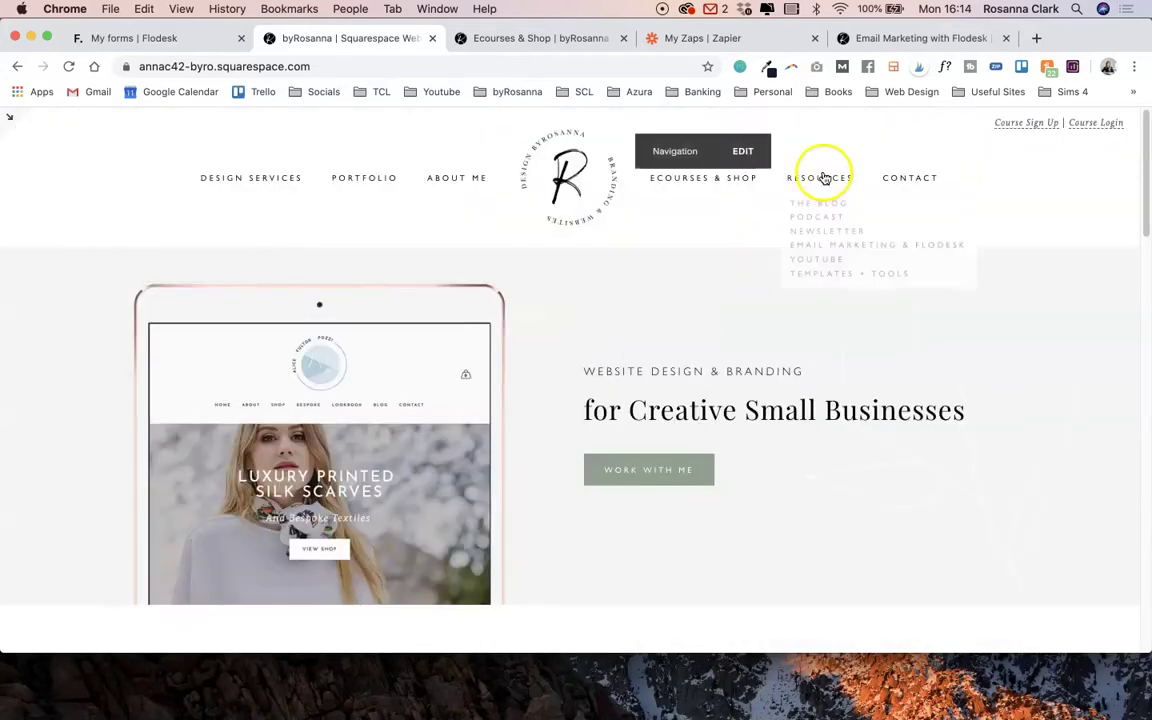
{"action": "left_click", "coordinate": [841, 231]}
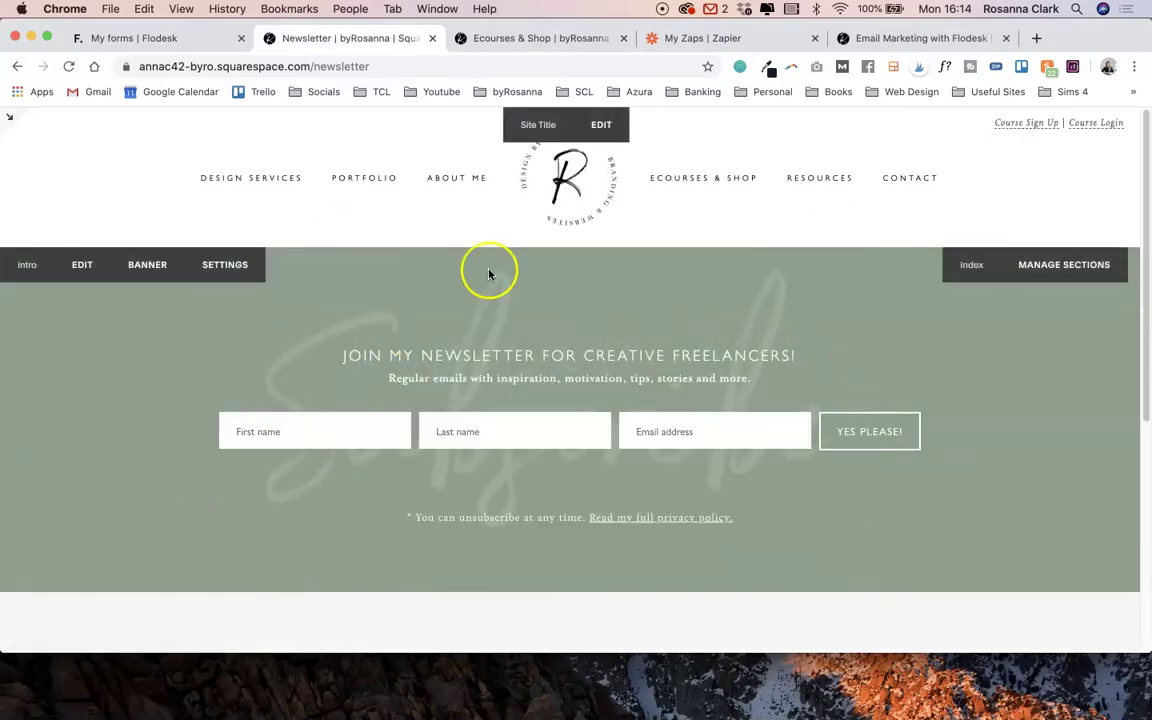
{"action": "mouse_move", "coordinate": [818, 188]}
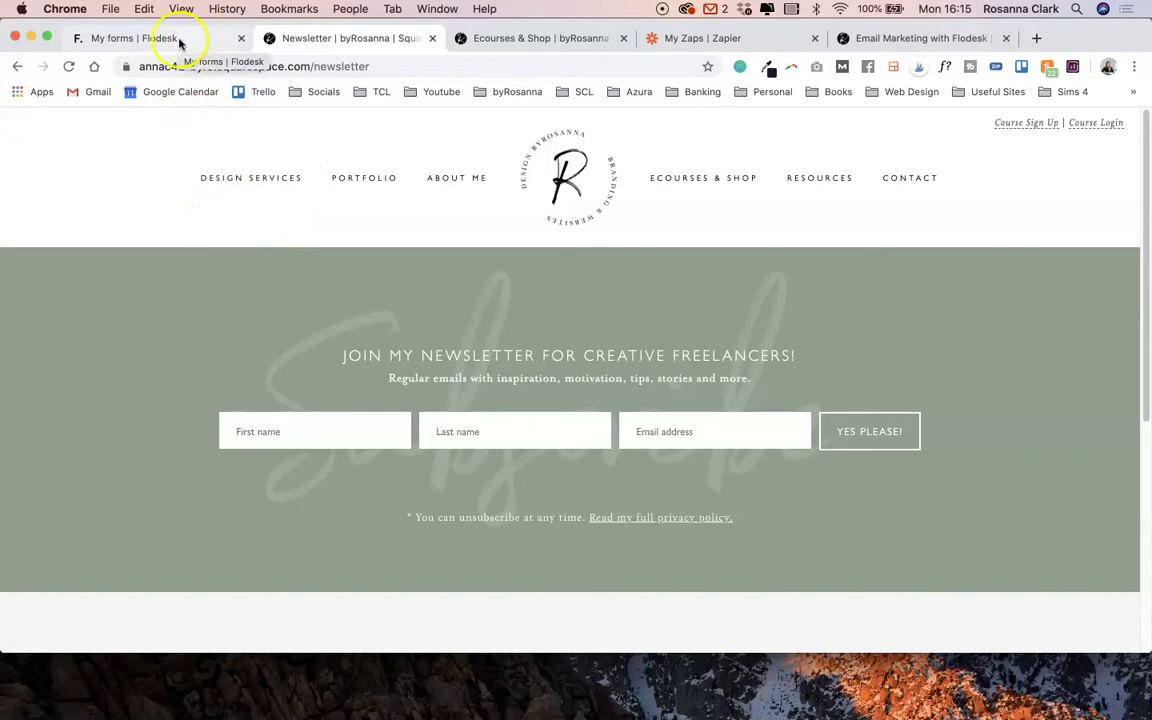
Step: Switch to Flodesk and look through the list of existing forms
{"action": "left_click", "coordinate": [180, 42]}
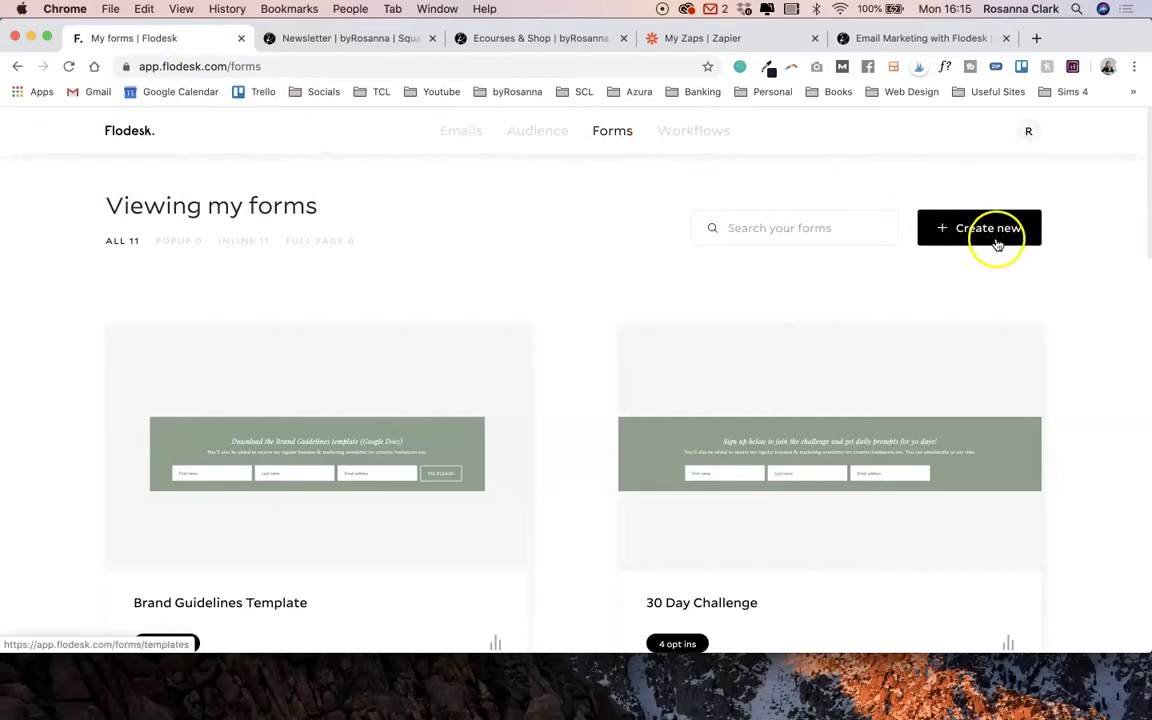
{"action": "mouse_move", "coordinate": [519, 365]}
{"action": "scroll", "coordinate": [298, 361], "scroll_direction": "down", "scroll_amount": 2}
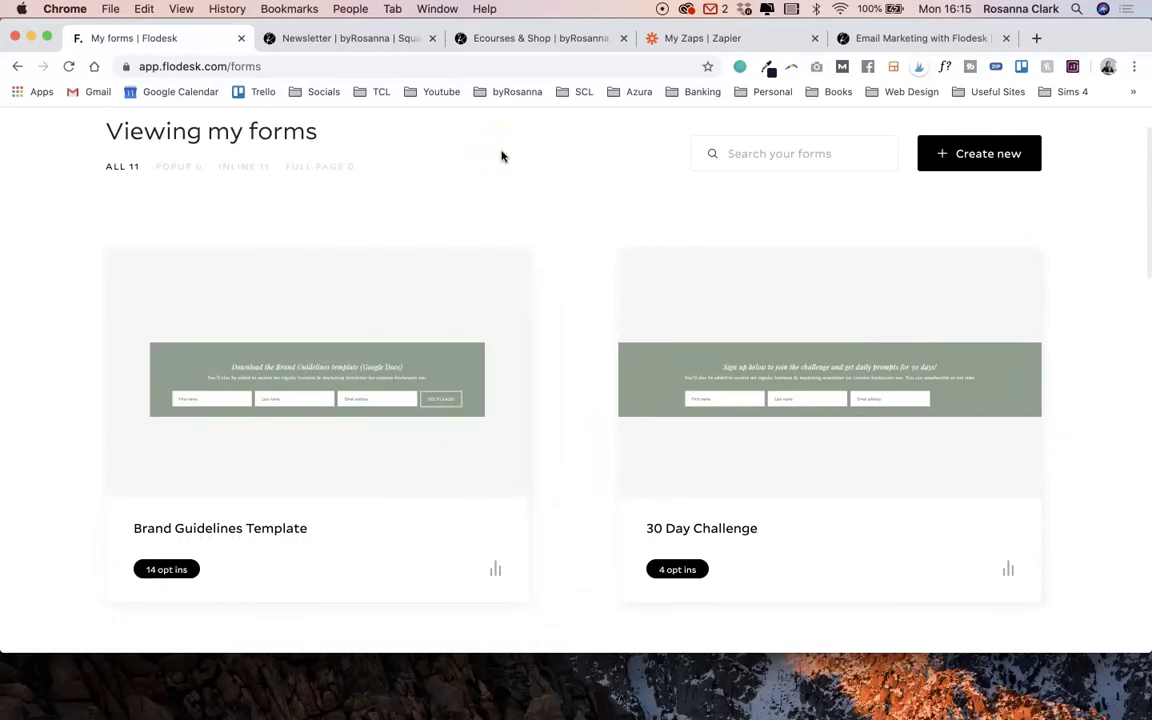
Step: Return to the Squarespace site's homepage and bring up the editing controls at the newsletter section
{"action": "left_click", "coordinate": [369, 39]}
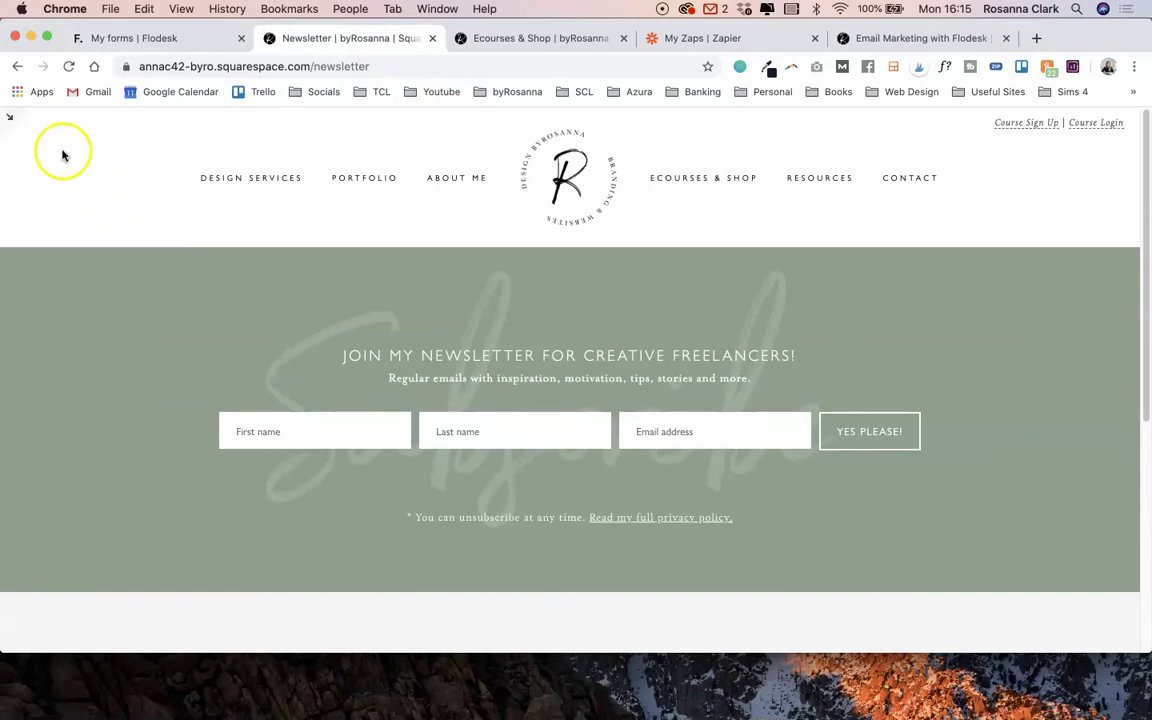
{"action": "mouse_move", "coordinate": [270, 173]}
{"action": "left_click", "coordinate": [594, 166]}
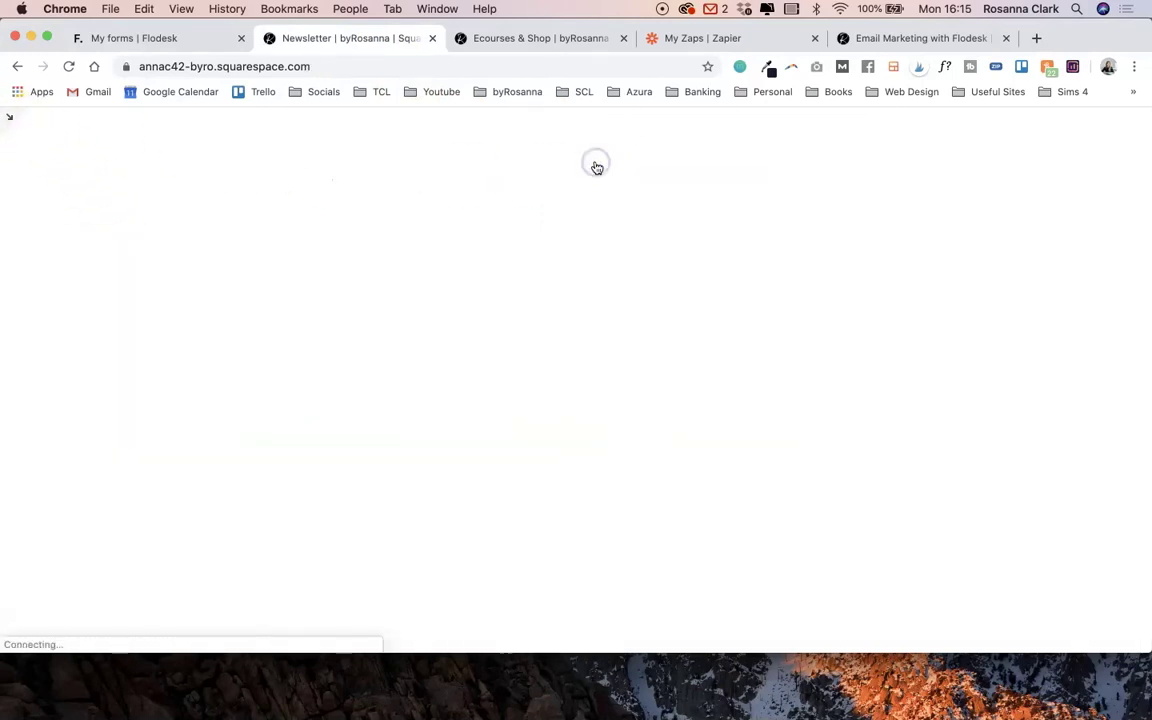
{"action": "scroll", "coordinate": [322, 272], "scroll_direction": "down", "scroll_amount": 10}
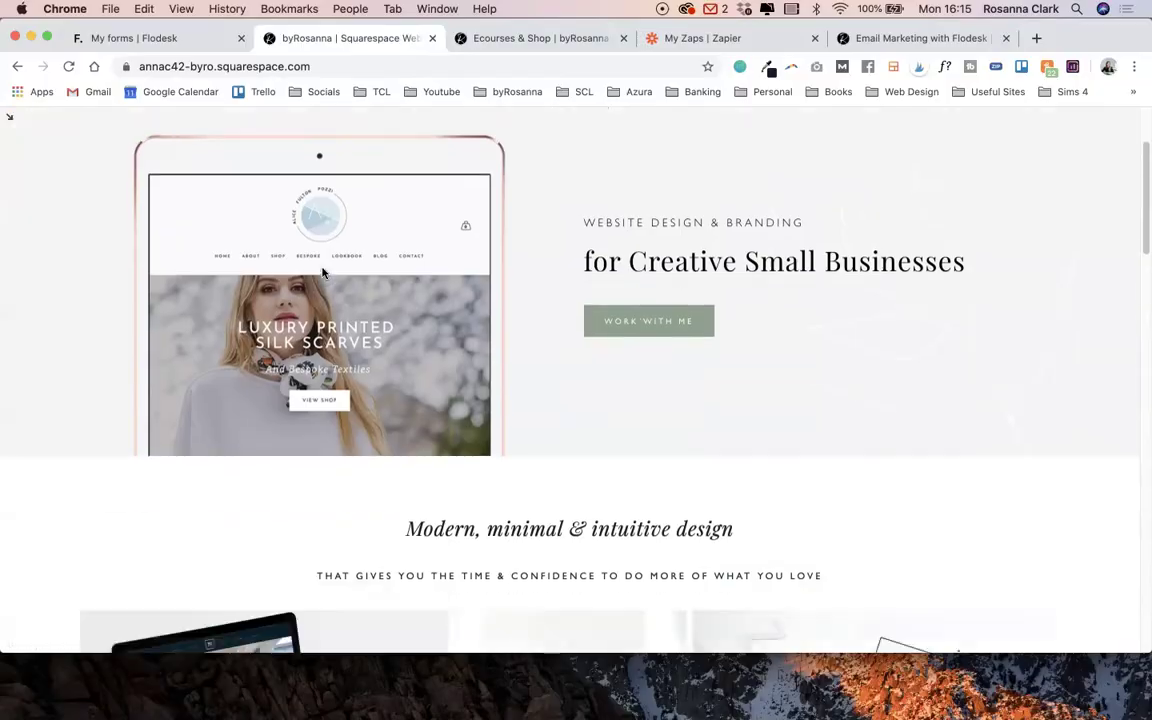
{"action": "left_click", "coordinate": [10, 117]}
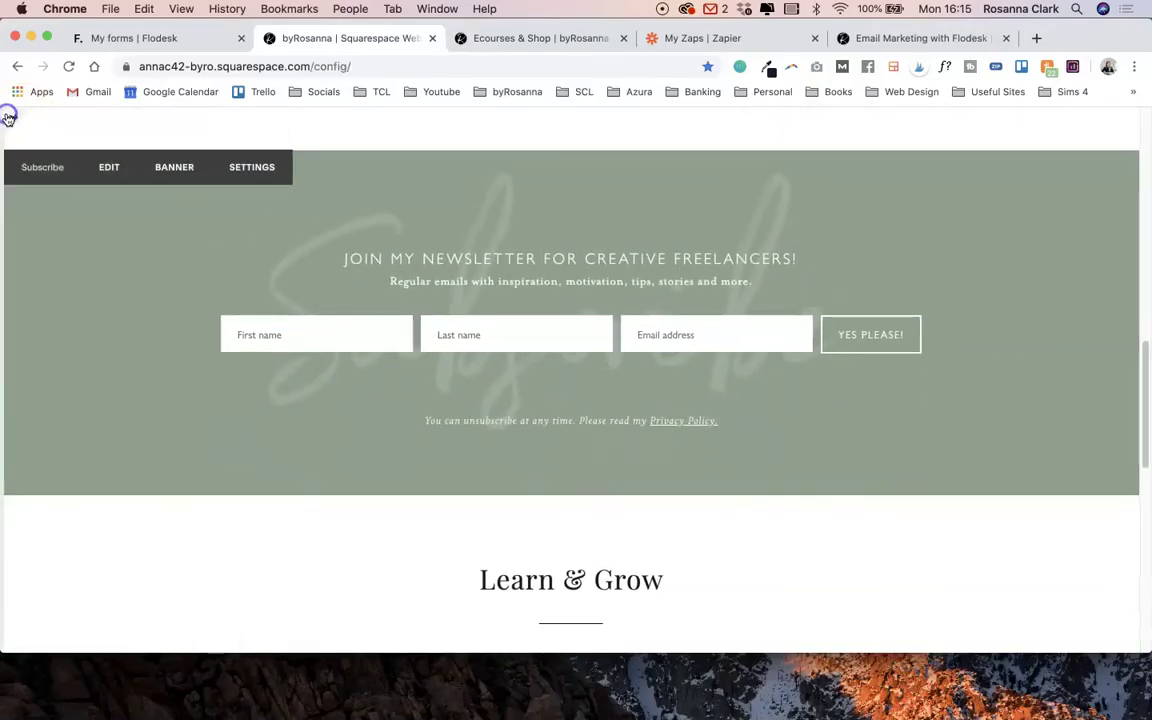
Step: Open the homepage's Subscribe section for editing and inspect the form script embedded in its code block
{"action": "left_click", "coordinate": [380, 188]}
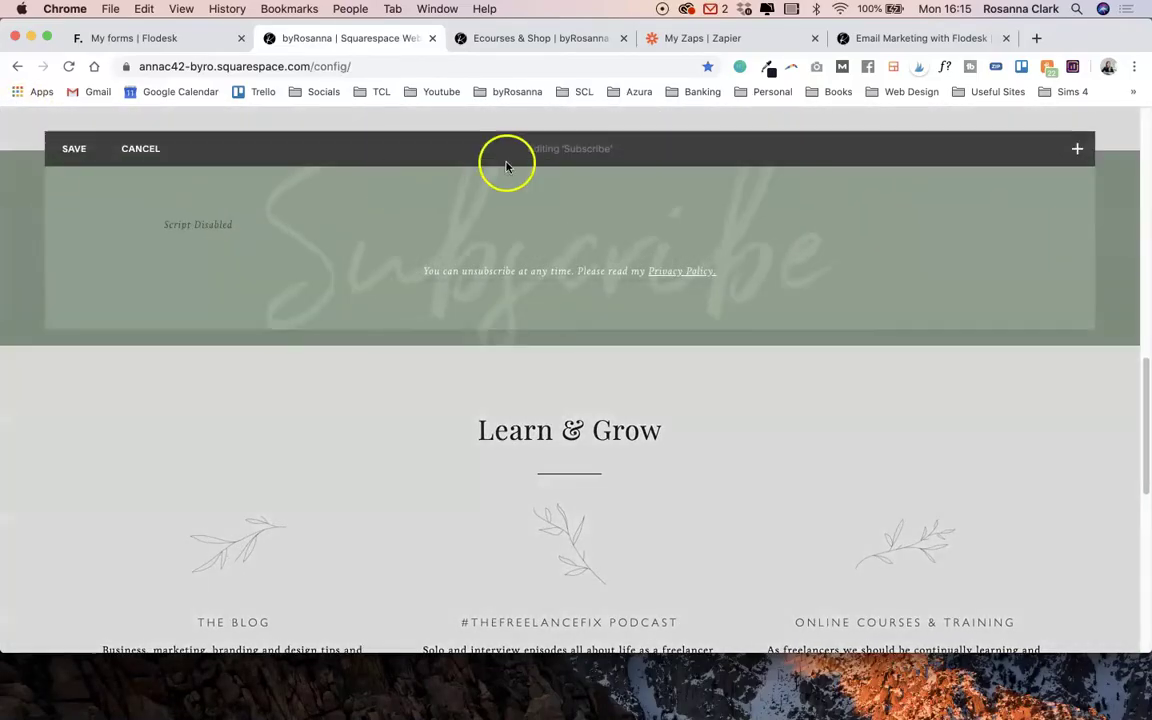
{"action": "mouse_move", "coordinate": [306, 203]}
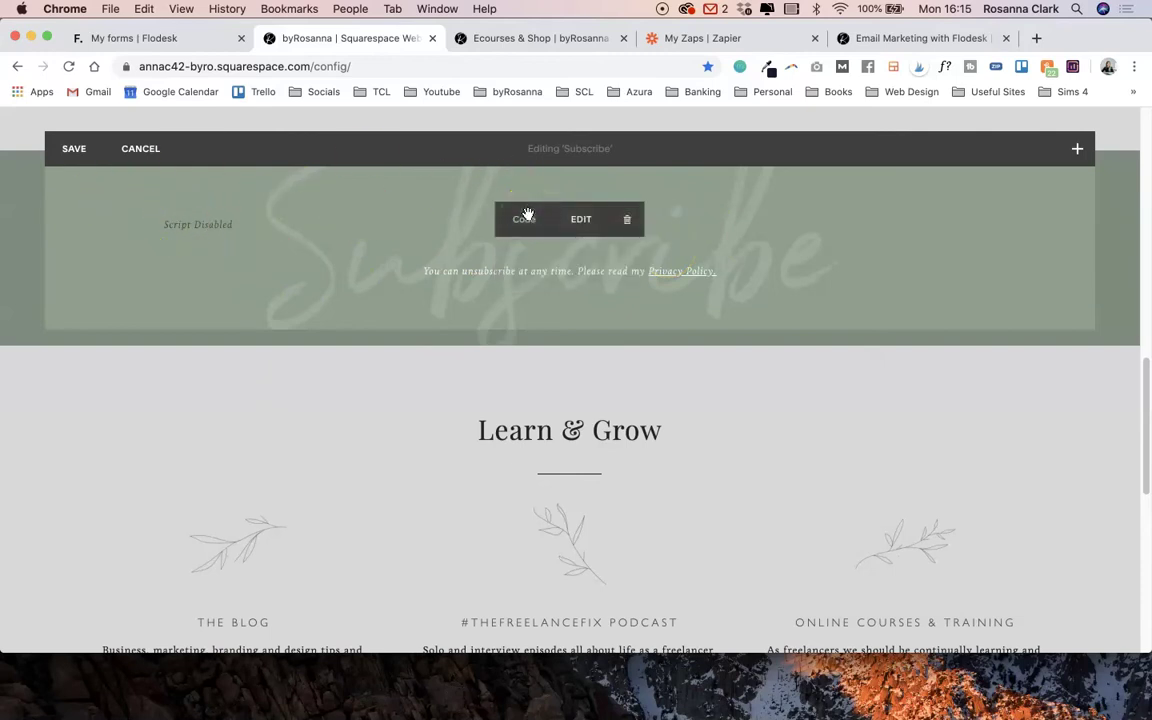
{"action": "left_click", "coordinate": [579, 225]}
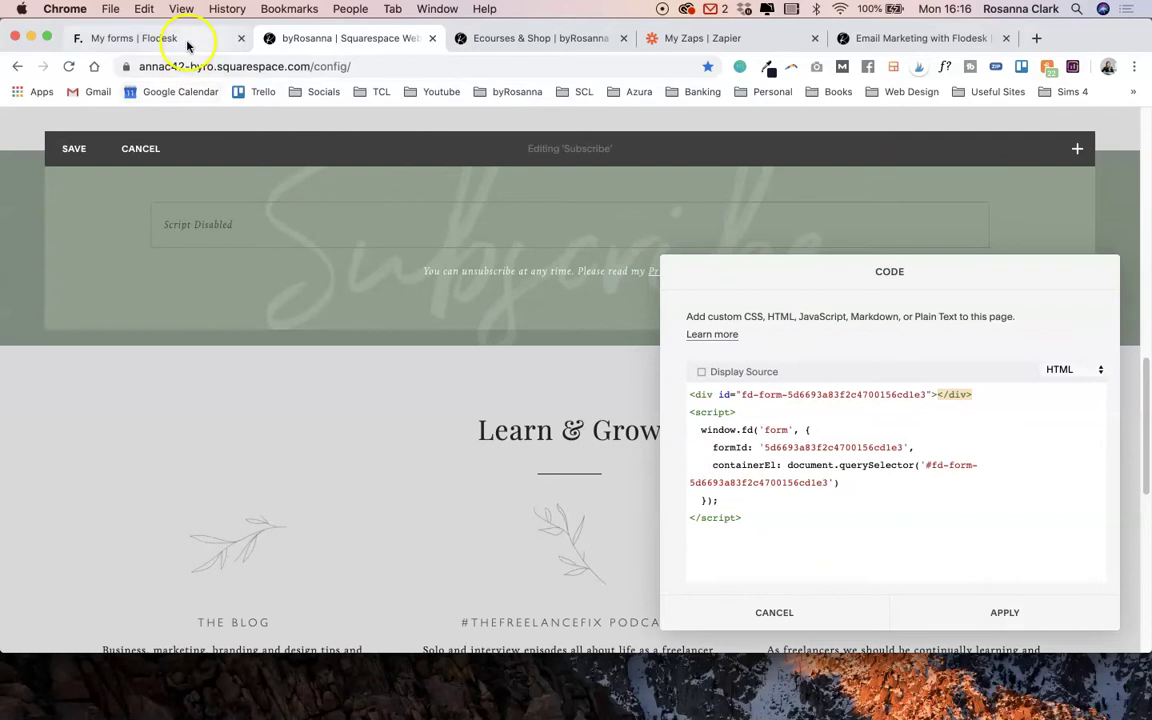
{"action": "left_click", "coordinate": [774, 614]}
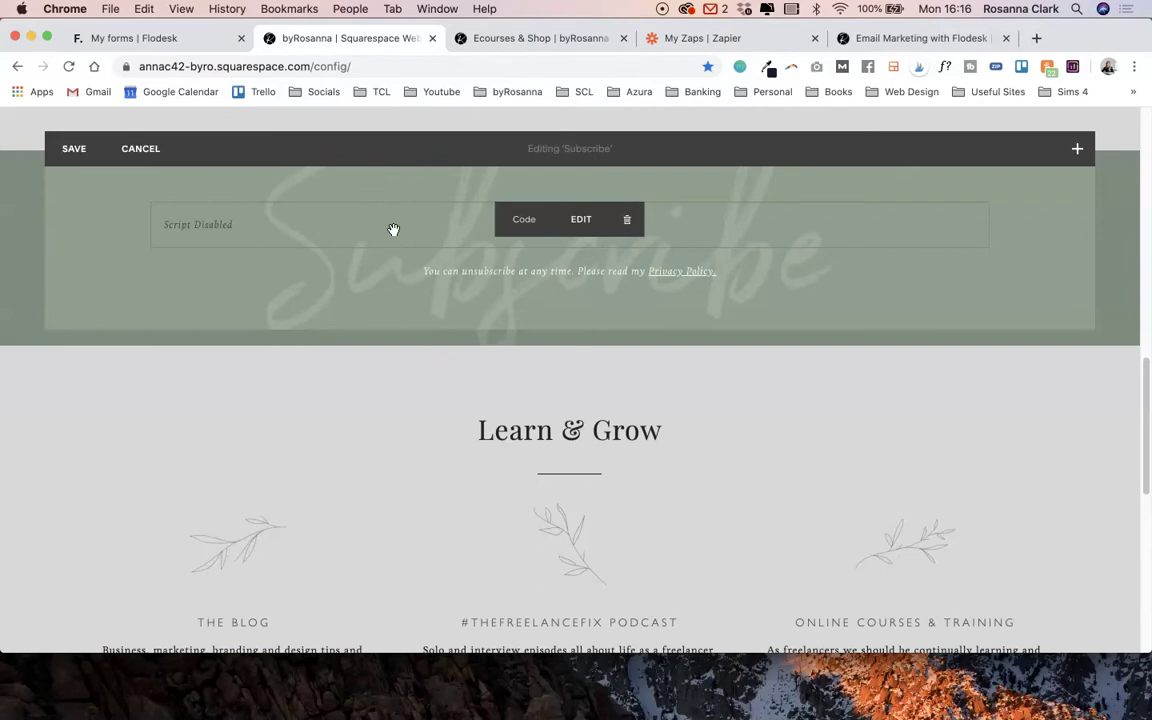
Step: Cancel editing the Subscribe section, then reload the website and expand it to the full-width preview
{"action": "left_click", "coordinate": [127, 37]}
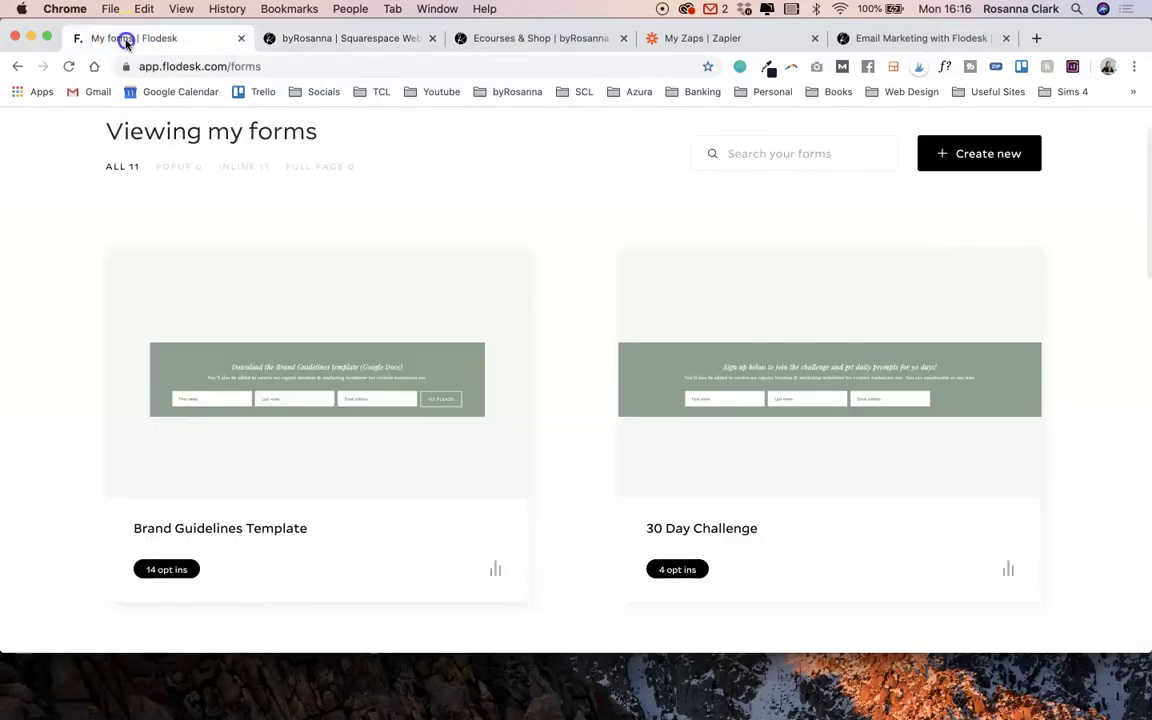
{"action": "left_click", "coordinate": [330, 38]}
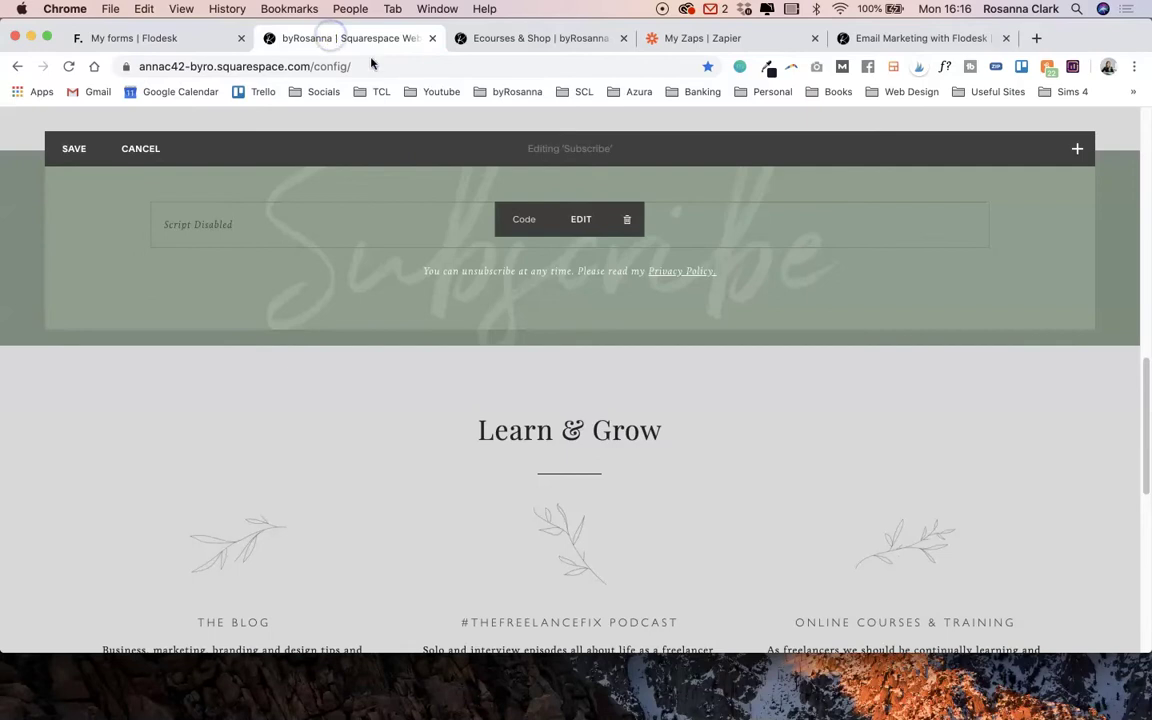
{"action": "left_click", "coordinate": [240, 165]}
{"action": "left_click", "coordinate": [155, 152]}
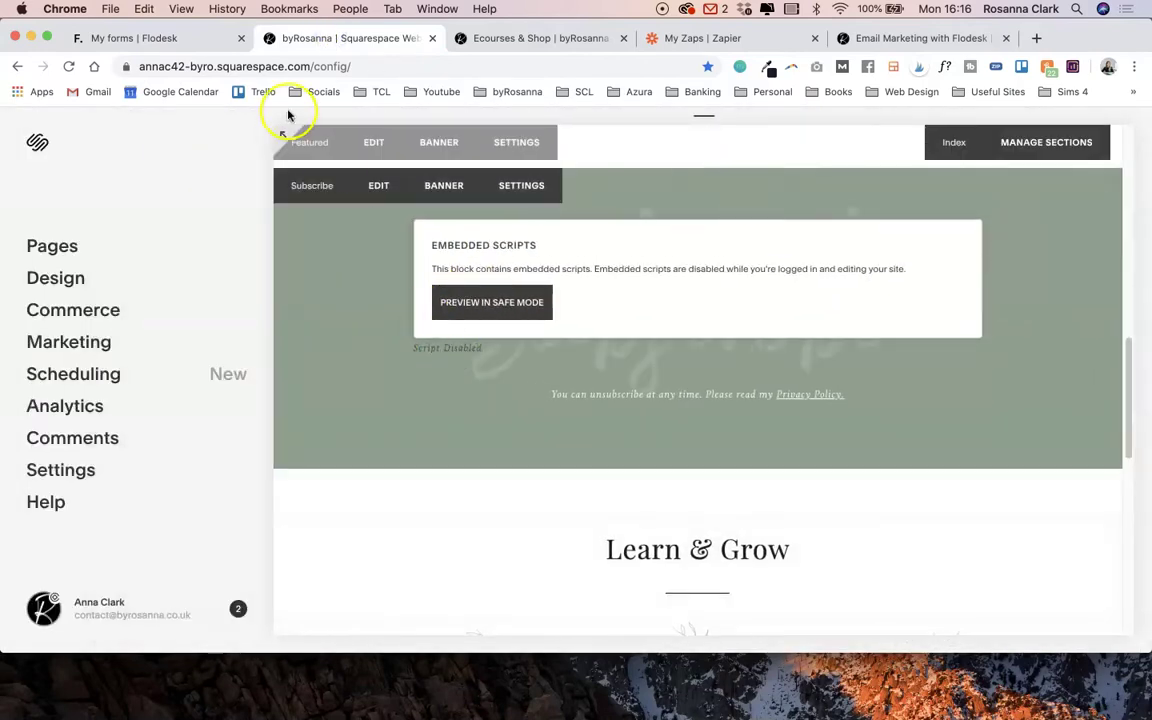
{"action": "left_click", "coordinate": [288, 116]}
{"action": "left_click", "coordinate": [68, 67]}
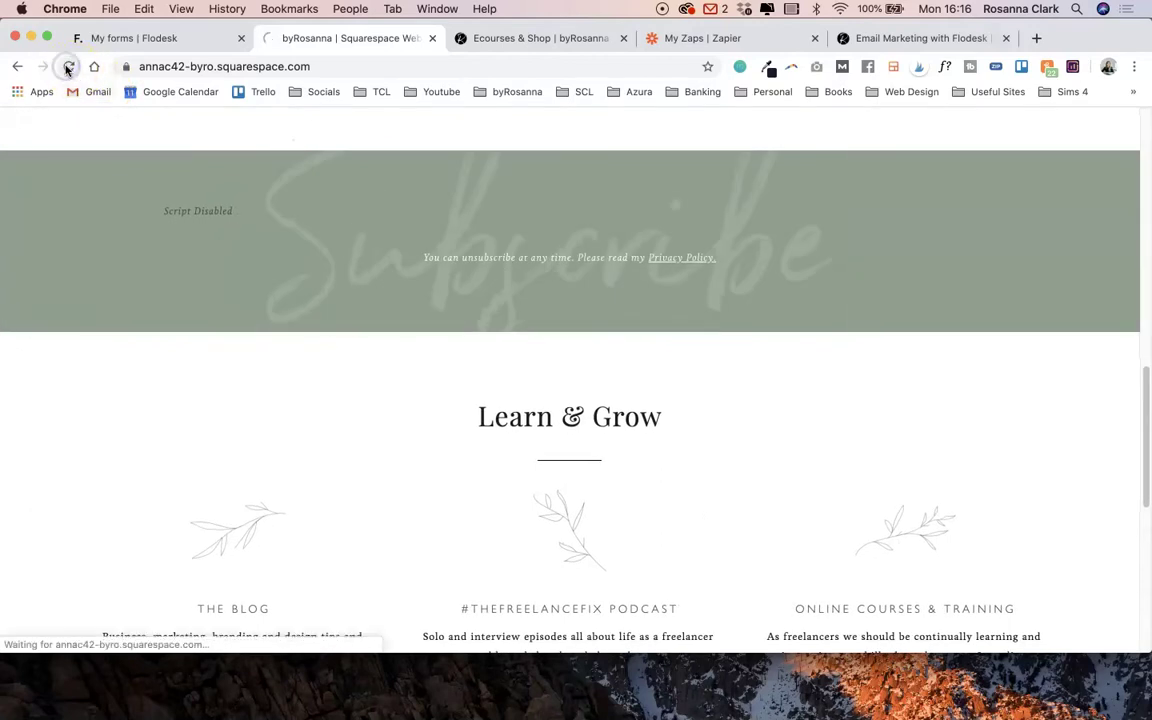
{"action": "left_click", "coordinate": [360, 290]}
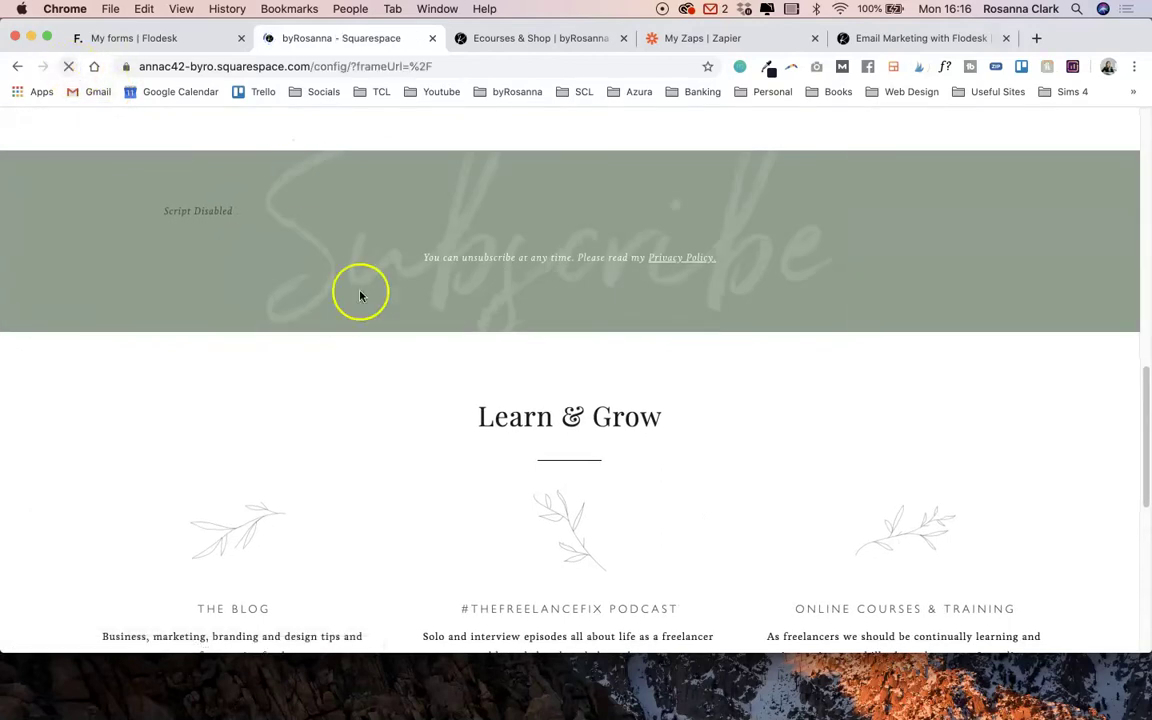
{"action": "left_click", "coordinate": [373, 411]}
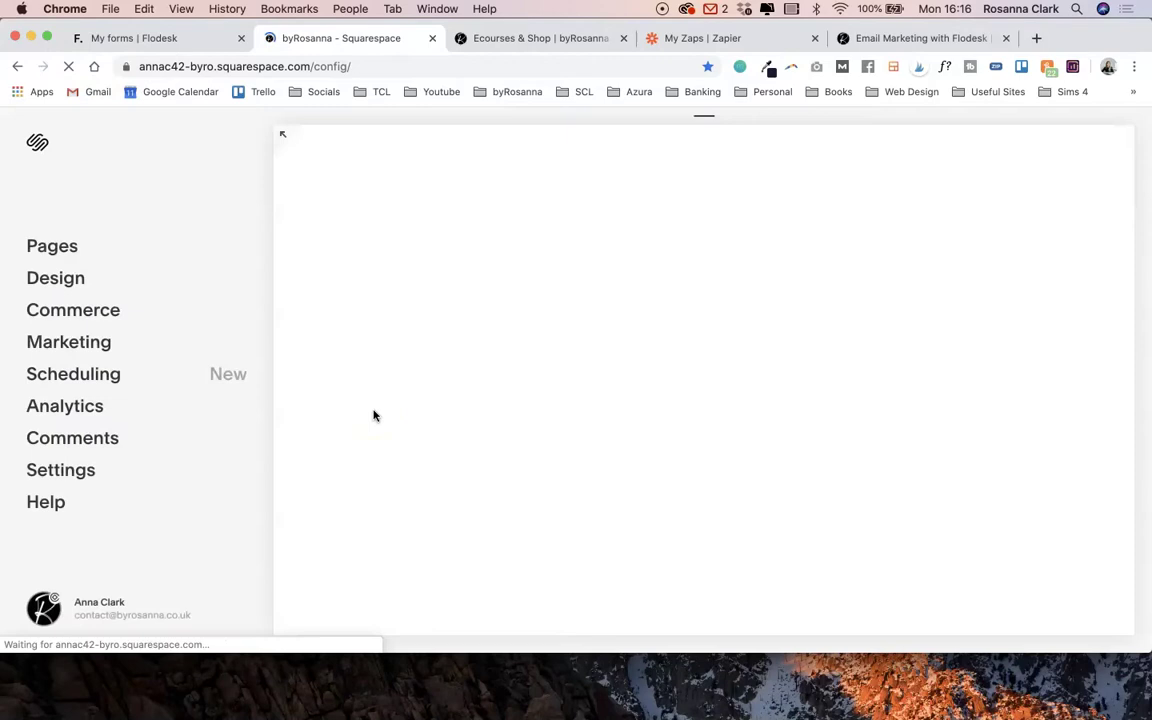
{"action": "left_click", "coordinate": [316, 183]}
{"action": "left_click", "coordinate": [283, 138]}
{"action": "left_click", "coordinate": [283, 140]}
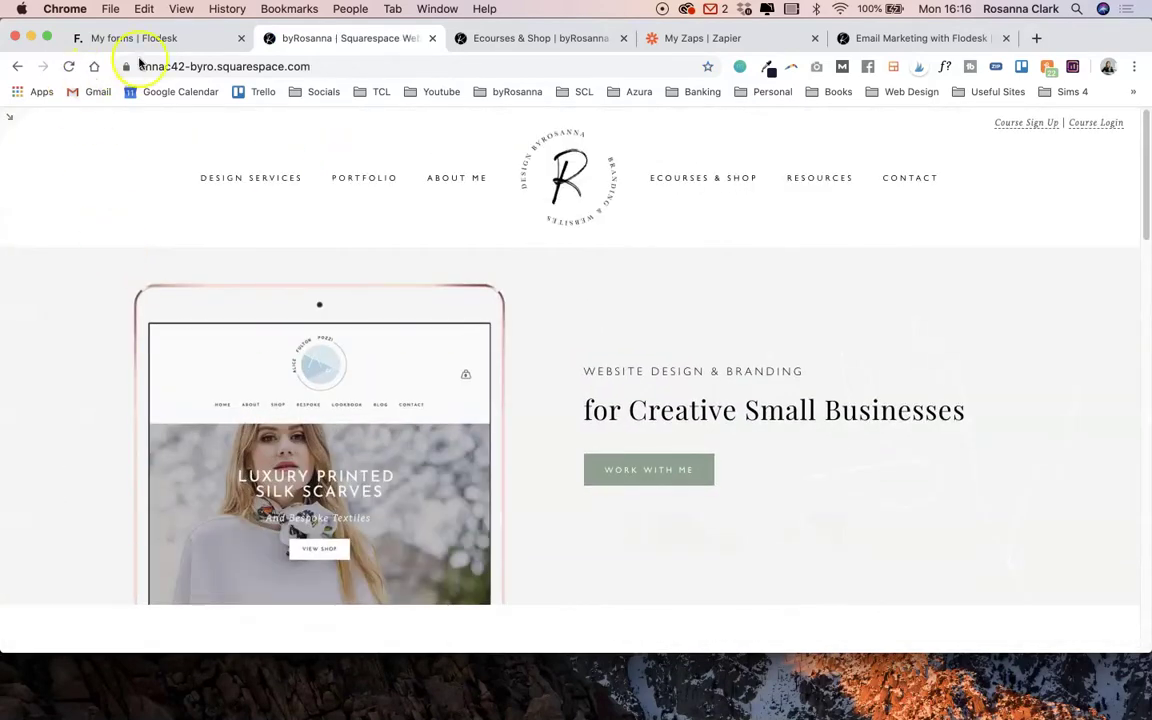
Step: Compare the Flodesk forms list with the newsletter form embedded on the Squarespace homepage
{"action": "left_click", "coordinate": [140, 38]}
{"action": "scroll", "coordinate": [483, 219], "scroll_direction": "up", "scroll_amount": 2}
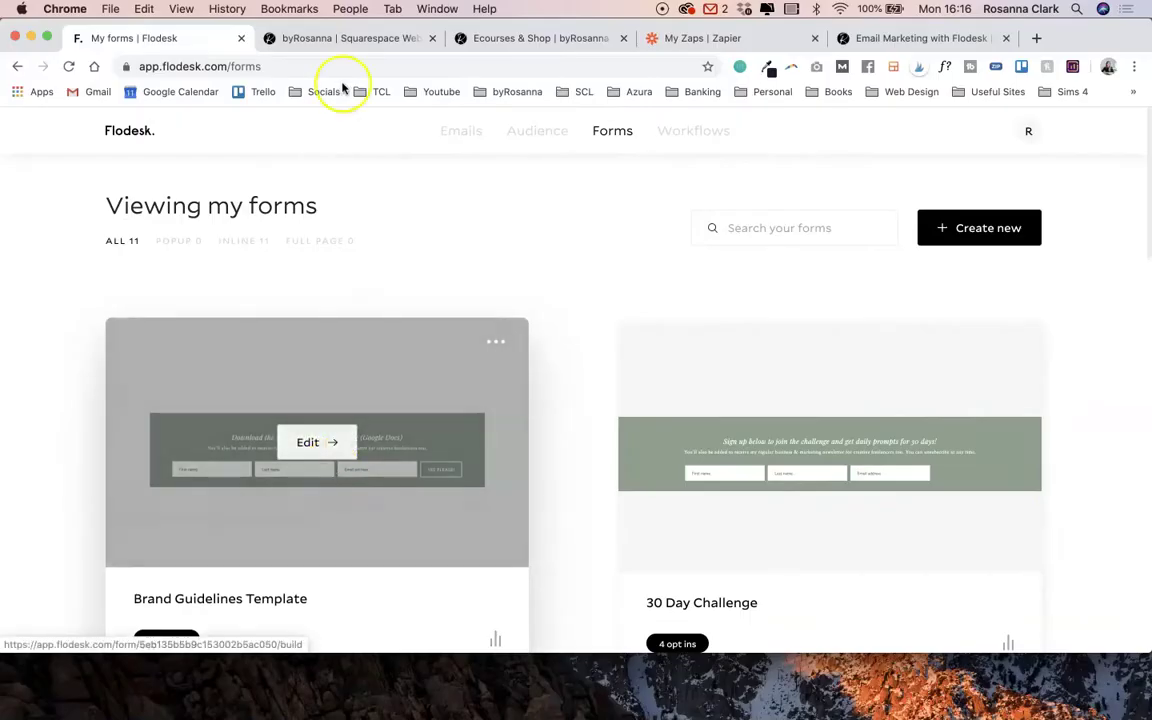
{"action": "left_click", "coordinate": [342, 38]}
{"action": "scroll", "coordinate": [534, 459], "scroll_direction": "down", "scroll_amount": 12}
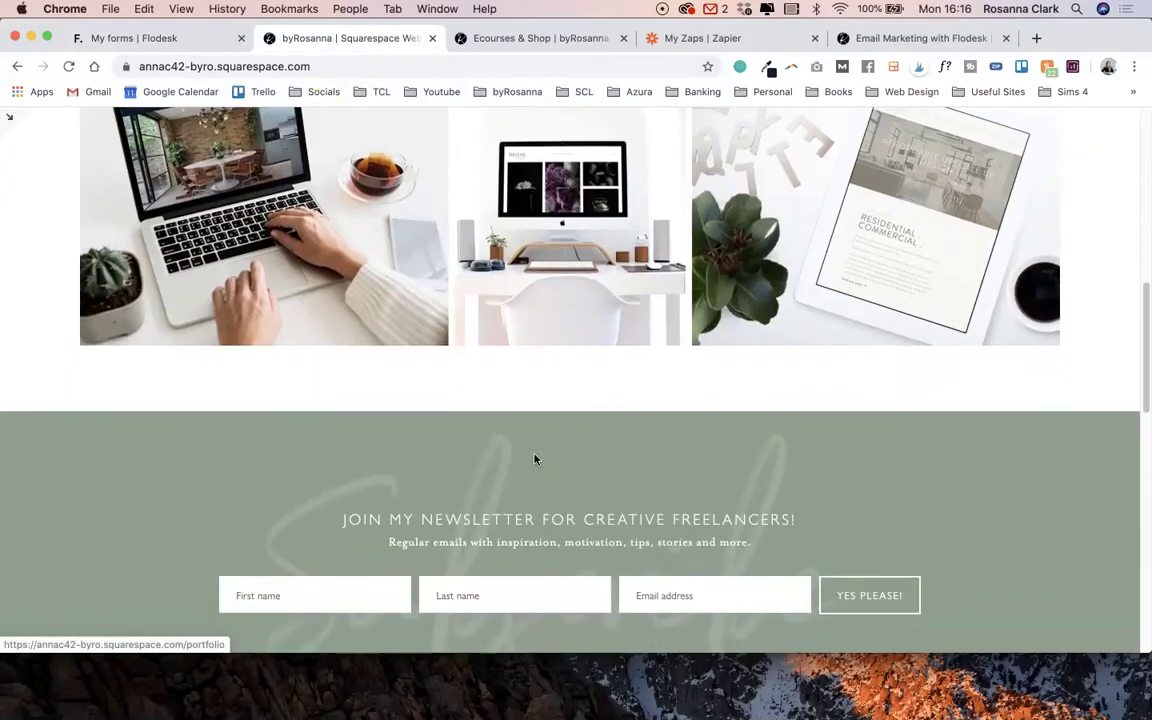
{"action": "scroll", "coordinate": [534, 459], "scroll_direction": "down", "scroll_amount": 3}
Step: Open the website's Contact page and examine the fields of the design enquiry form
{"action": "scroll", "coordinate": [534, 459], "scroll_direction": "up", "scroll_amount": 15}
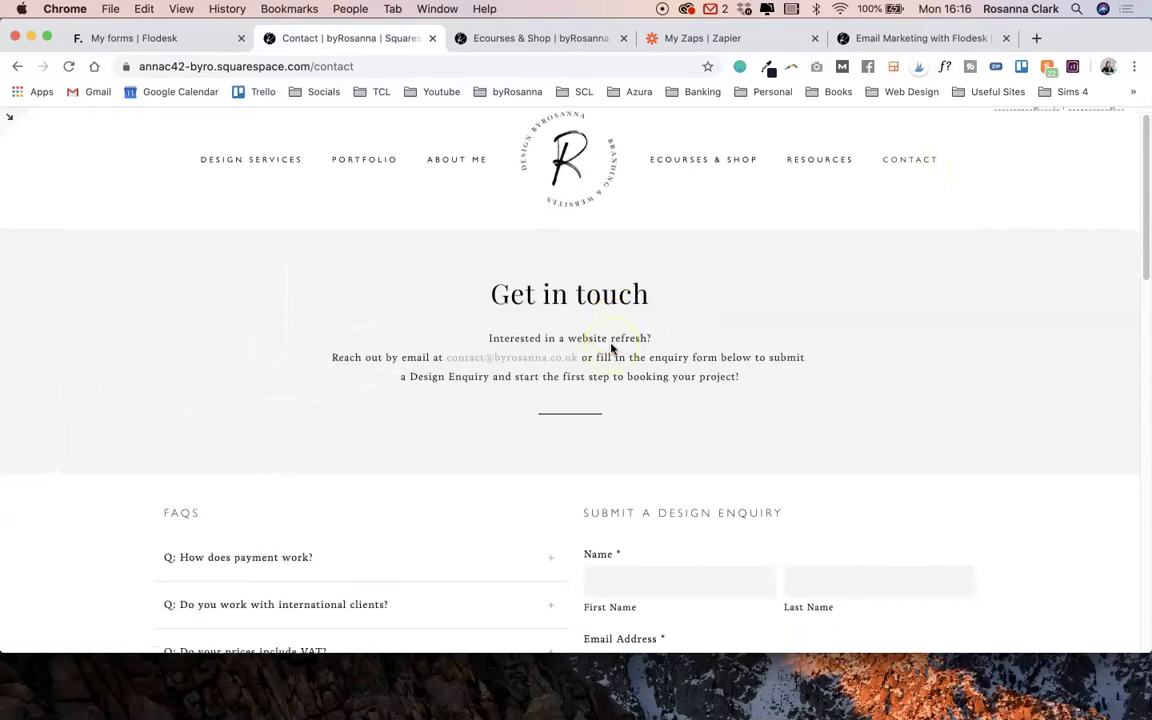
{"action": "scroll", "coordinate": [840, 398], "scroll_direction": "down", "scroll_amount": 1}
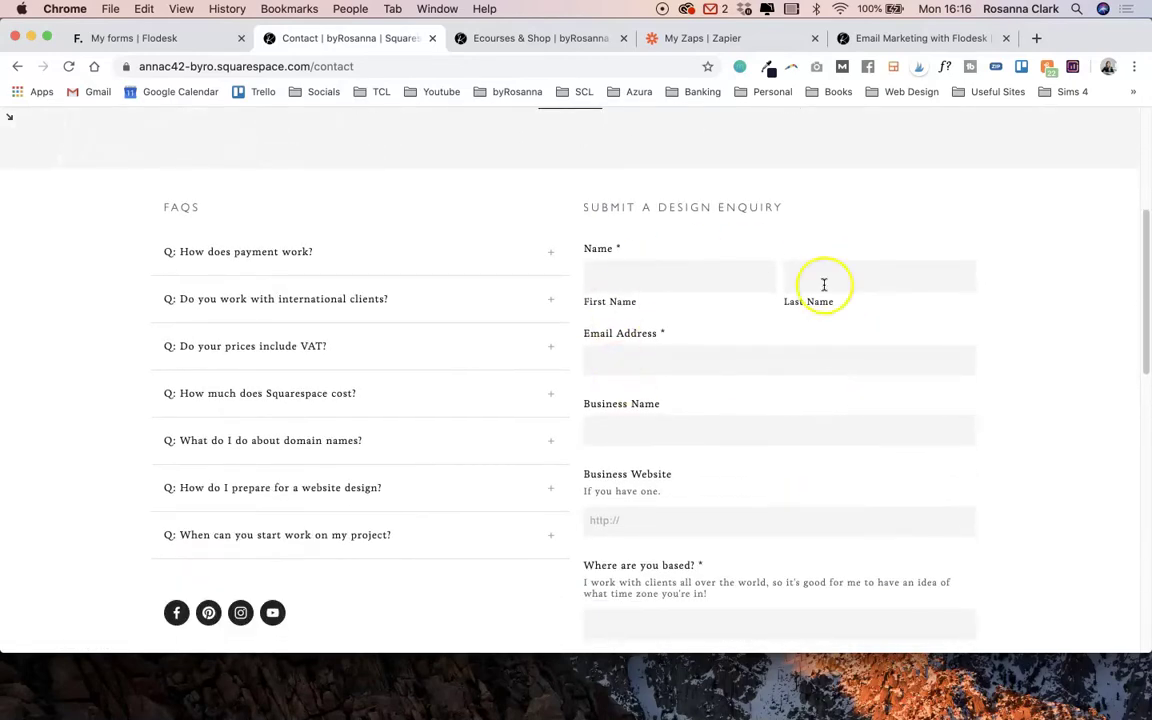
{"action": "scroll", "coordinate": [658, 398], "scroll_direction": "down", "scroll_amount": 2}
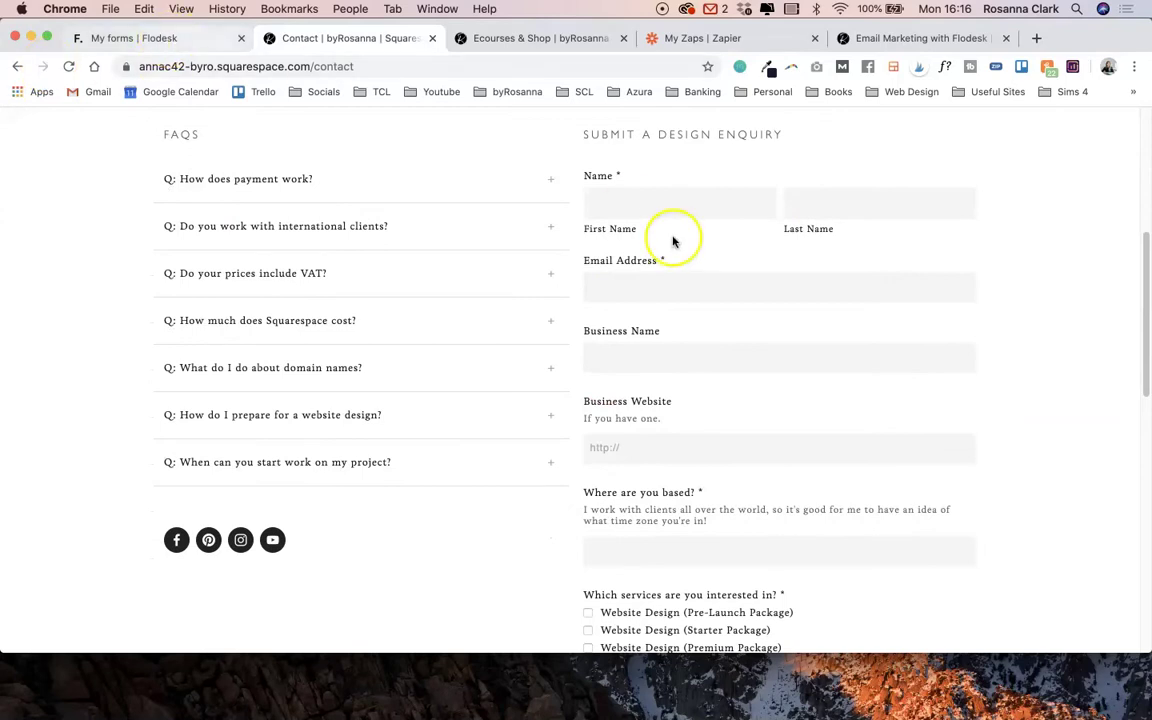
{"action": "scroll", "coordinate": [674, 244], "scroll_direction": "up", "scroll_amount": 3}
{"action": "scroll", "coordinate": [674, 244], "scroll_direction": "down", "scroll_amount": 3}
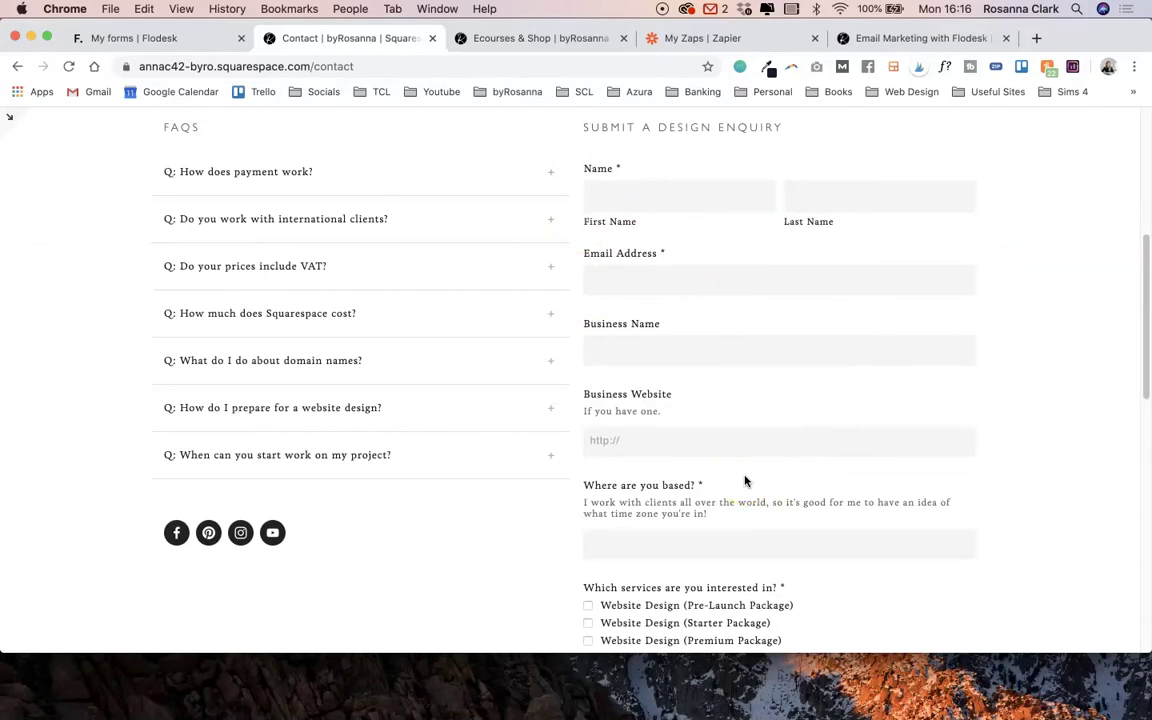
Step: Switch to Flodesk and open the audience segments overview
{"action": "left_click", "coordinate": [195, 36]}
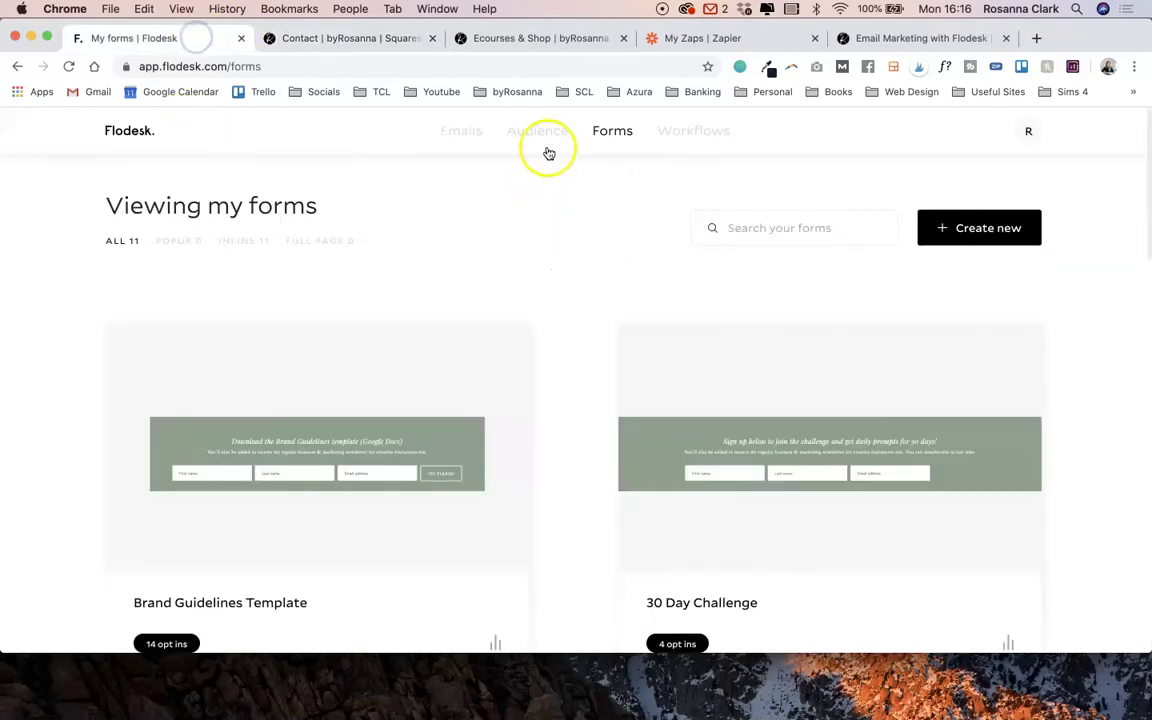
{"action": "mouse_move", "coordinate": [538, 138]}
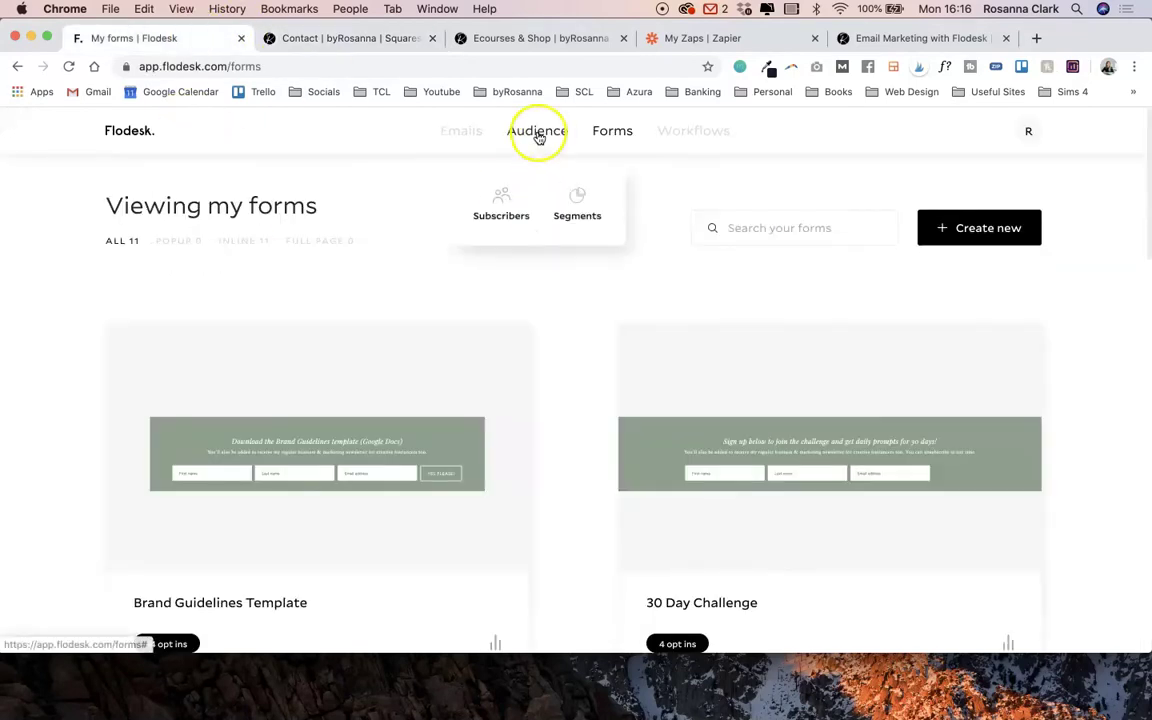
{"action": "left_click", "coordinate": [582, 209]}
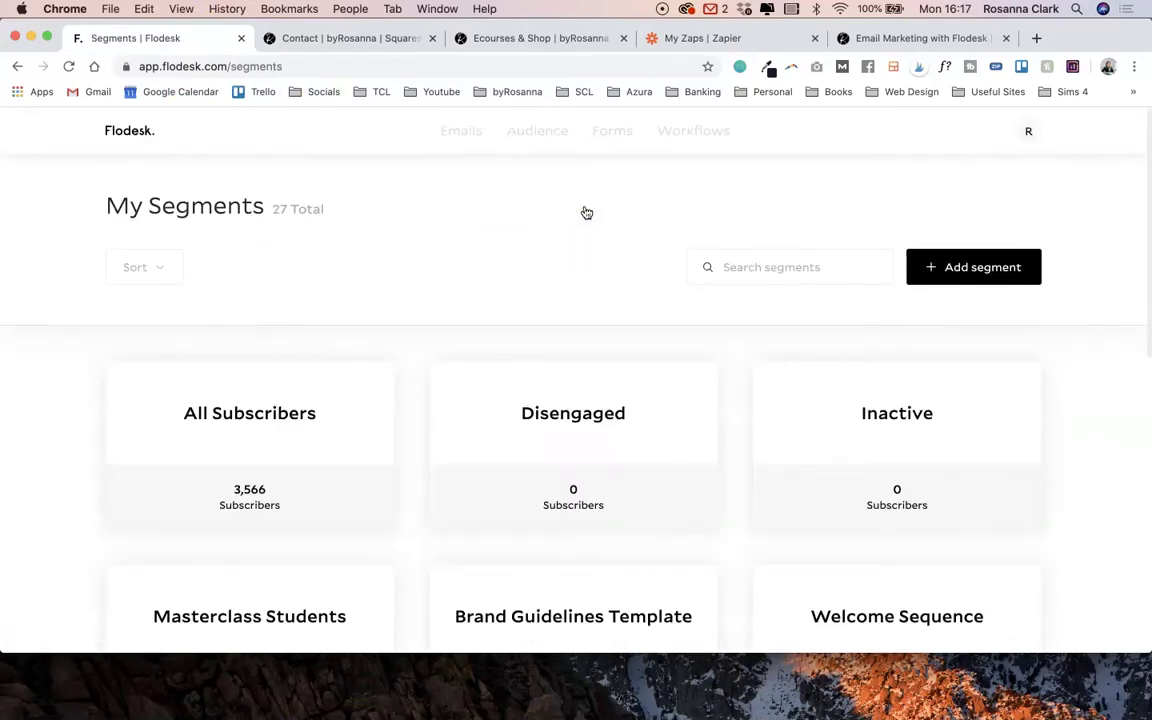
Step: Review the design enquiry form on the website's Contact page, then switch to Zapier's list of Zaps
{"action": "left_click", "coordinate": [389, 42]}
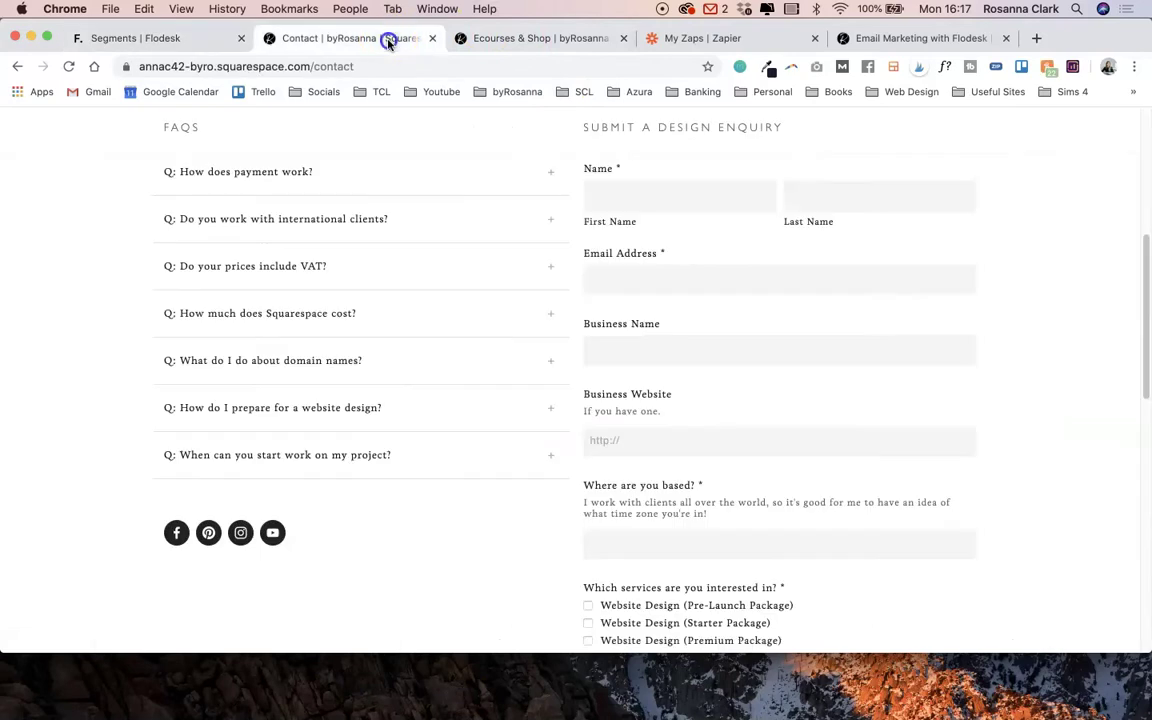
{"action": "scroll", "coordinate": [725, 265], "scroll_direction": "up", "scroll_amount": 5}
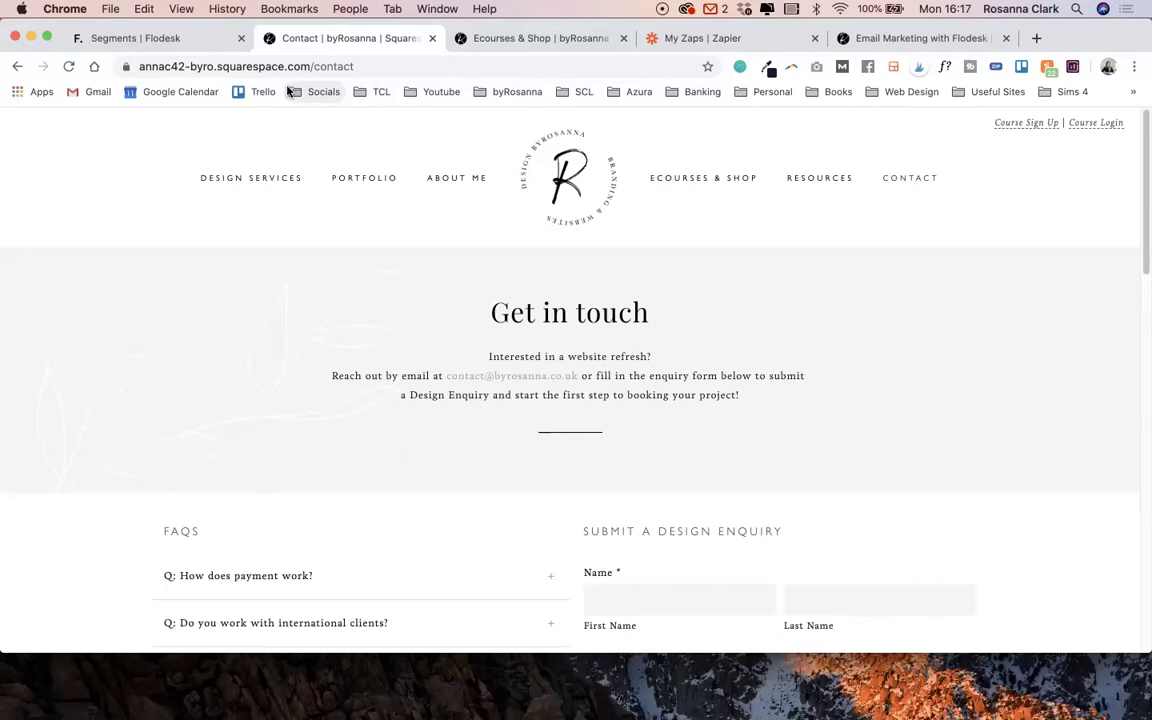
{"action": "scroll", "coordinate": [424, 347], "scroll_direction": "down", "scroll_amount": 2}
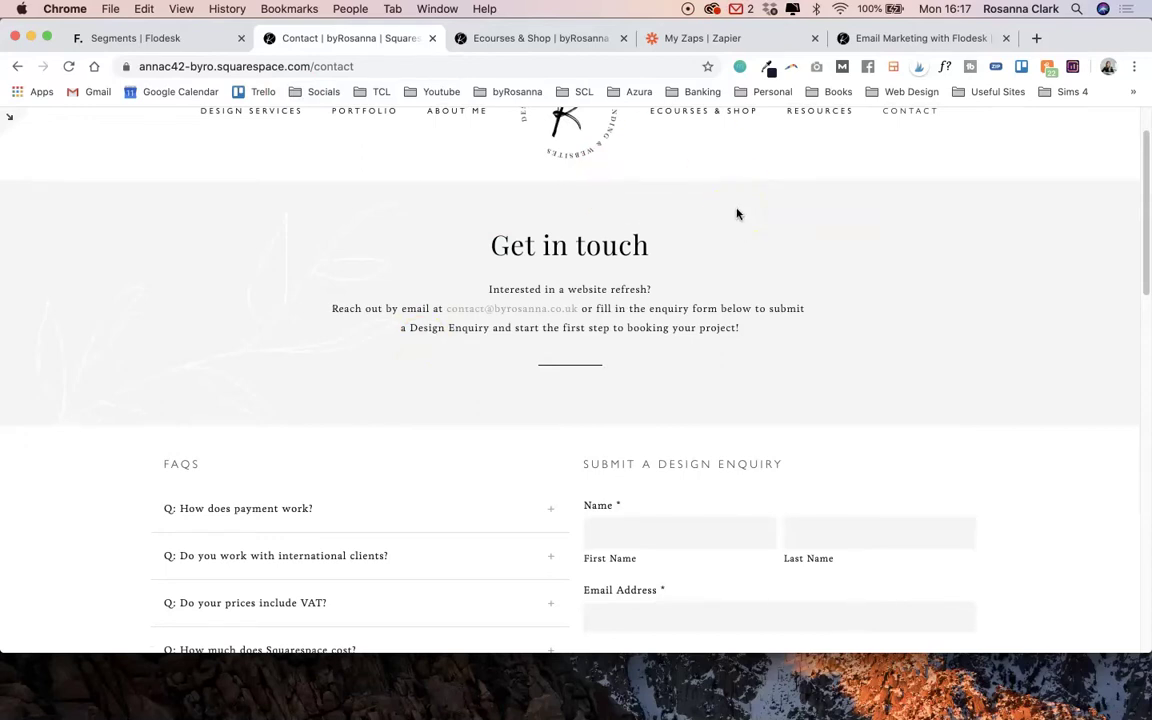
{"action": "left_click", "coordinate": [704, 40]}
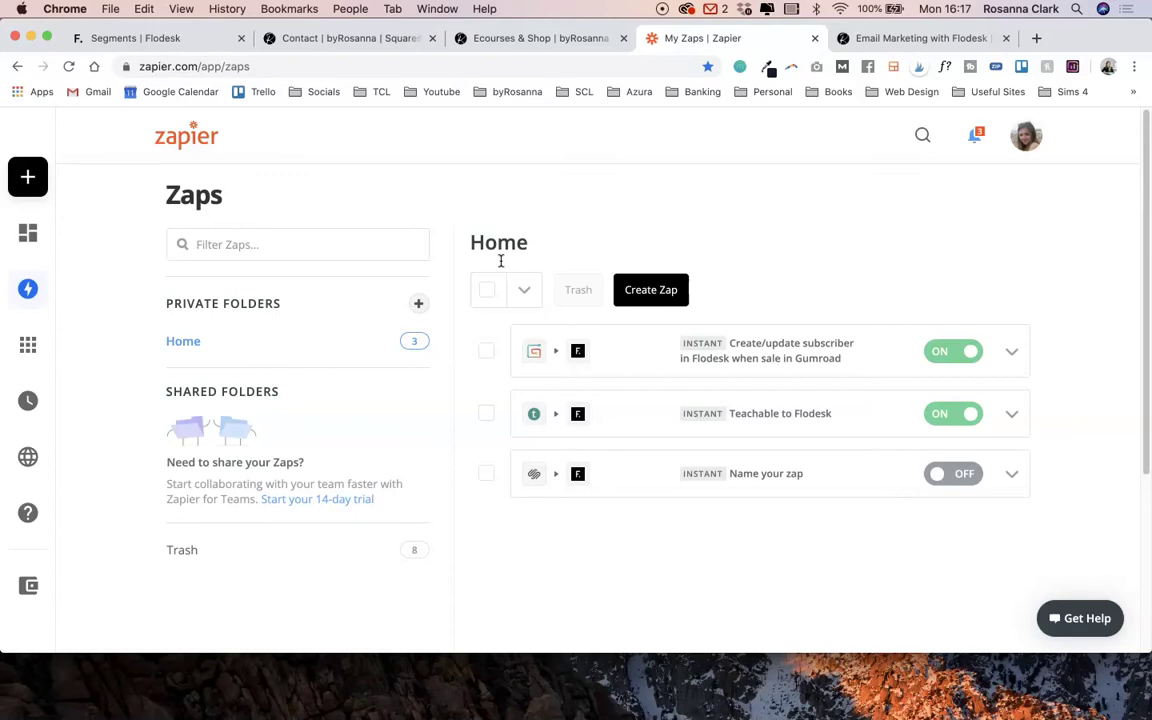
Step: Return to the Squarespace Contact page, start editing its page content and open the design enquiry form's settings
{"action": "key", "text": "super+2"}
{"action": "scroll", "coordinate": [162, 342], "scroll_direction": "down", "scroll_amount": 3}
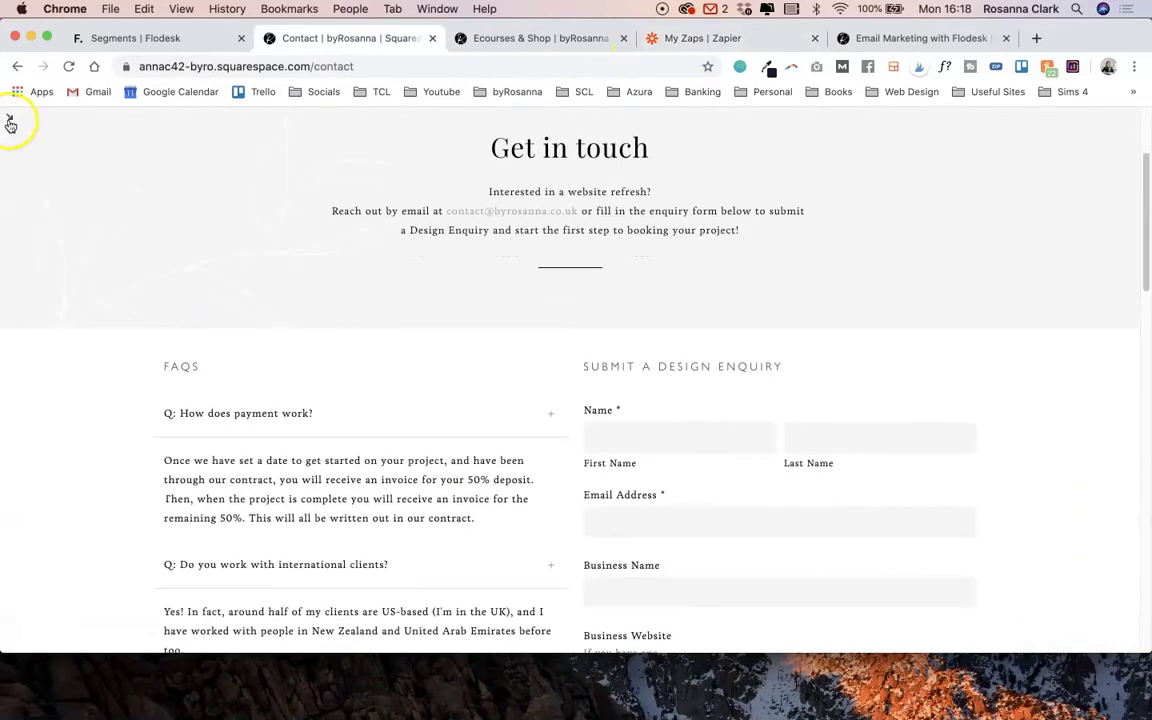
{"action": "left_click", "coordinate": [10, 122]}
{"action": "scroll", "coordinate": [424, 458], "scroll_direction": "down", "scroll_amount": 2}
{"action": "left_click", "coordinate": [480, 290]}
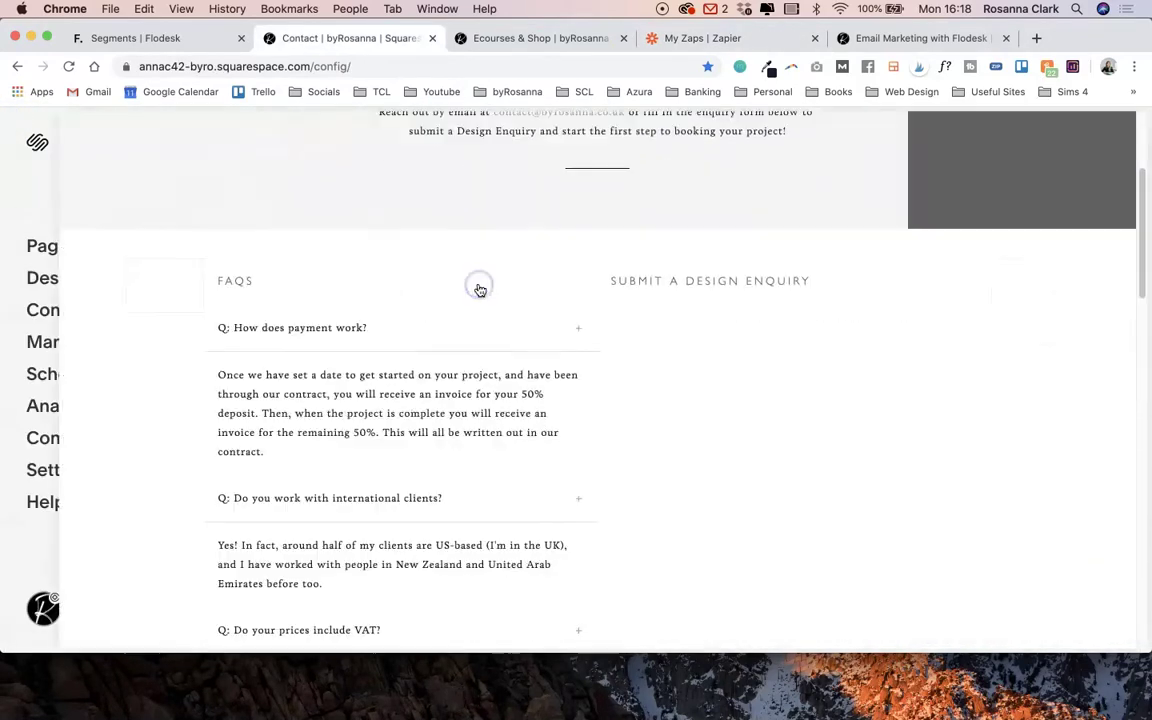
{"action": "left_click", "coordinate": [794, 323]}
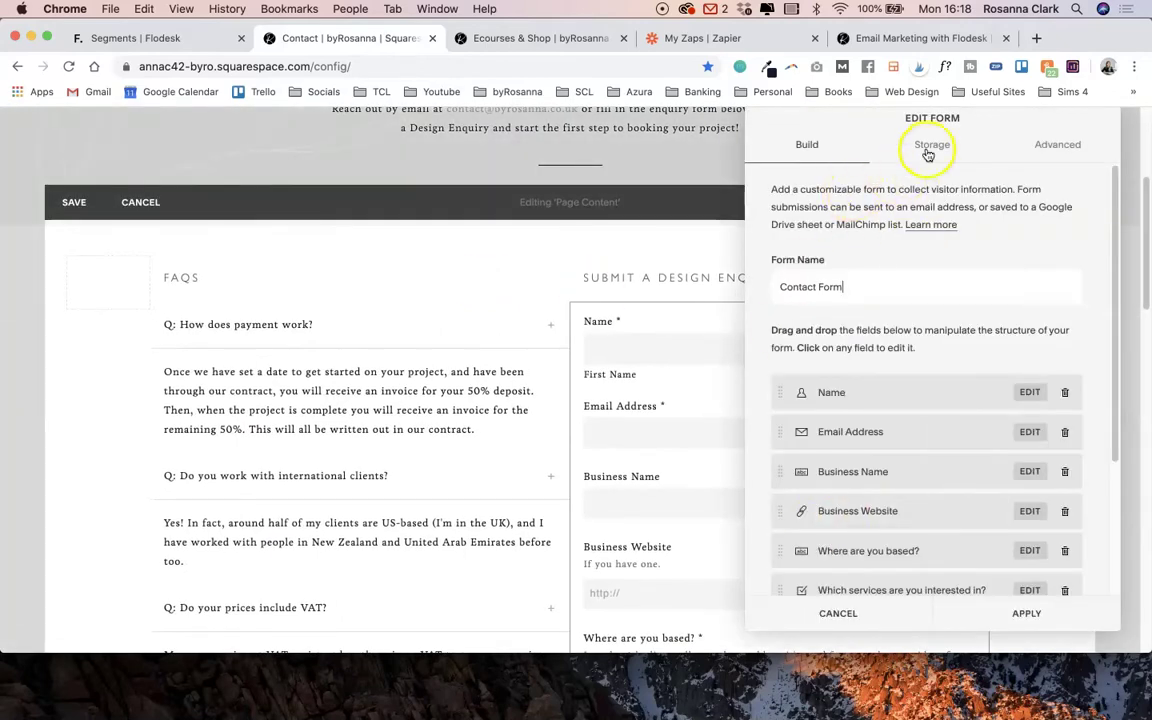
Step: Connect Zapier as a storage option for the Contact Form, then apply the form settings and save the page
{"action": "left_click", "coordinate": [929, 146]}
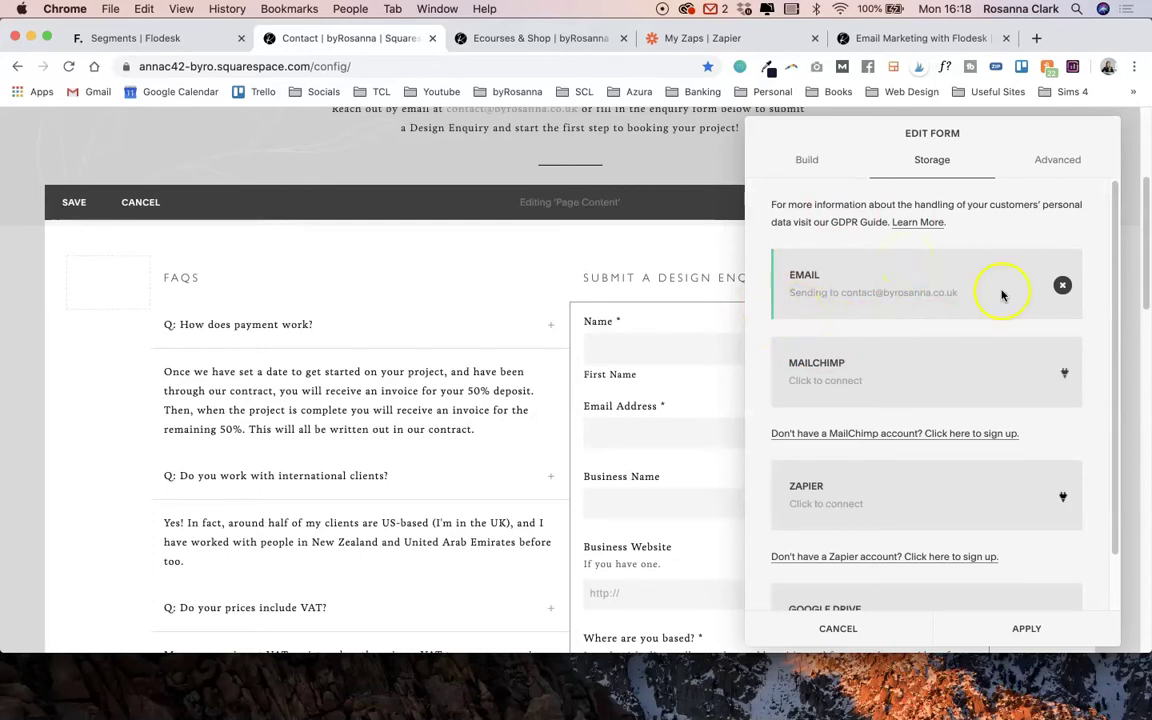
{"action": "scroll", "coordinate": [998, 427], "scroll_direction": "down", "scroll_amount": 2}
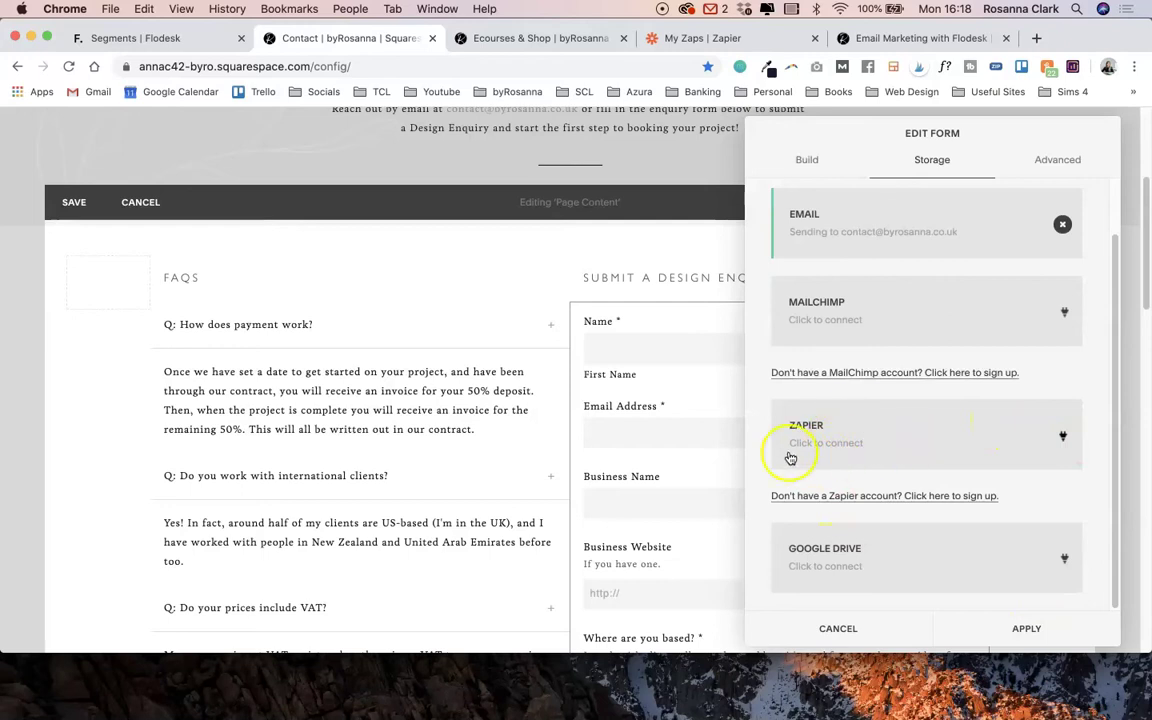
{"action": "left_click", "coordinate": [1061, 438]}
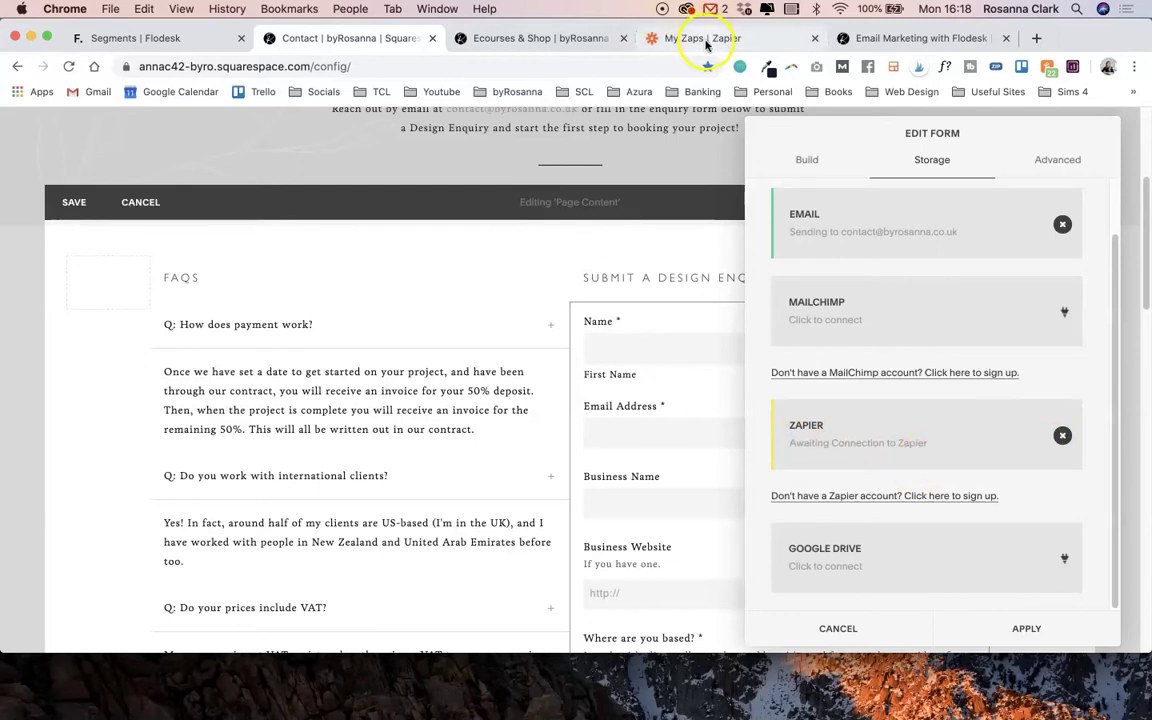
{"action": "left_click", "coordinate": [1026, 628]}
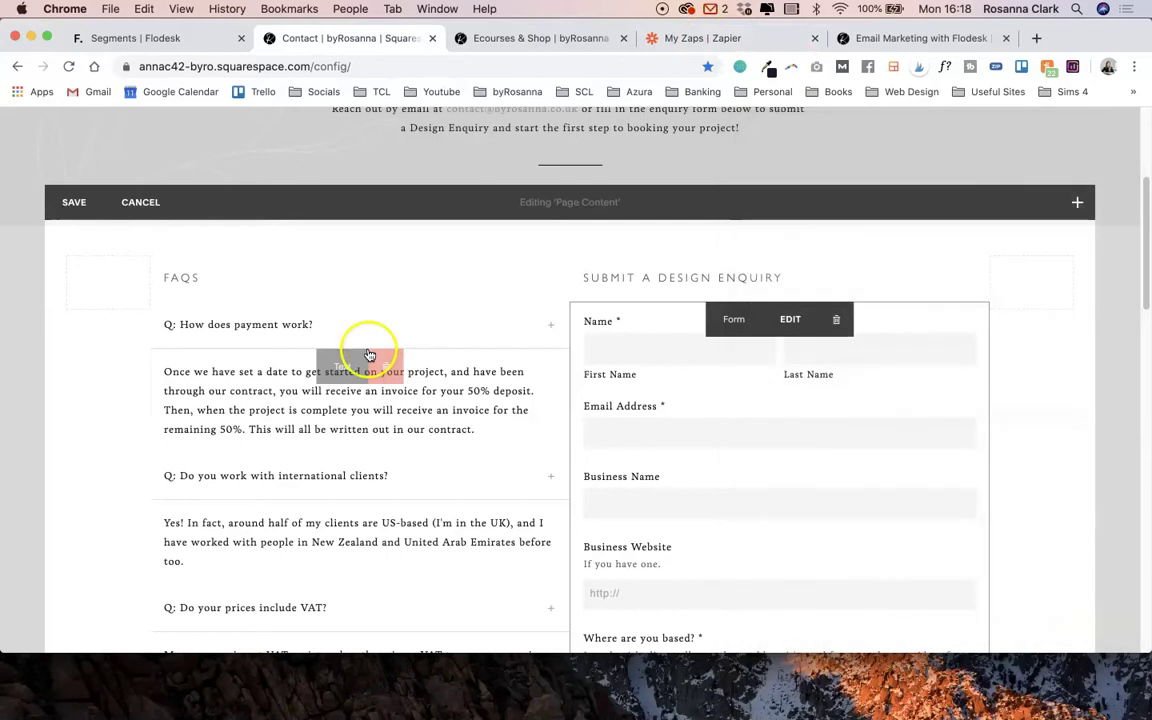
{"action": "left_click", "coordinate": [76, 203]}
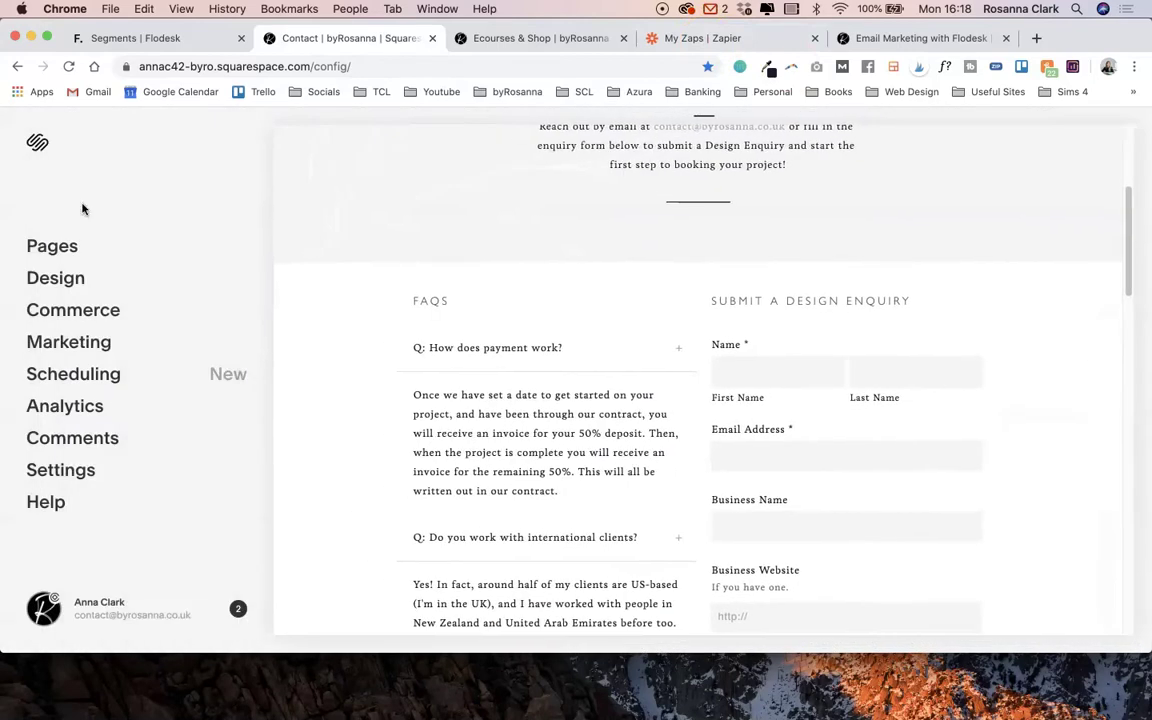
Step: Switch to Zapier and create a new Zap with Squarespace as trigger app and New Form Submission as trigger event
{"action": "left_click", "coordinate": [697, 40]}
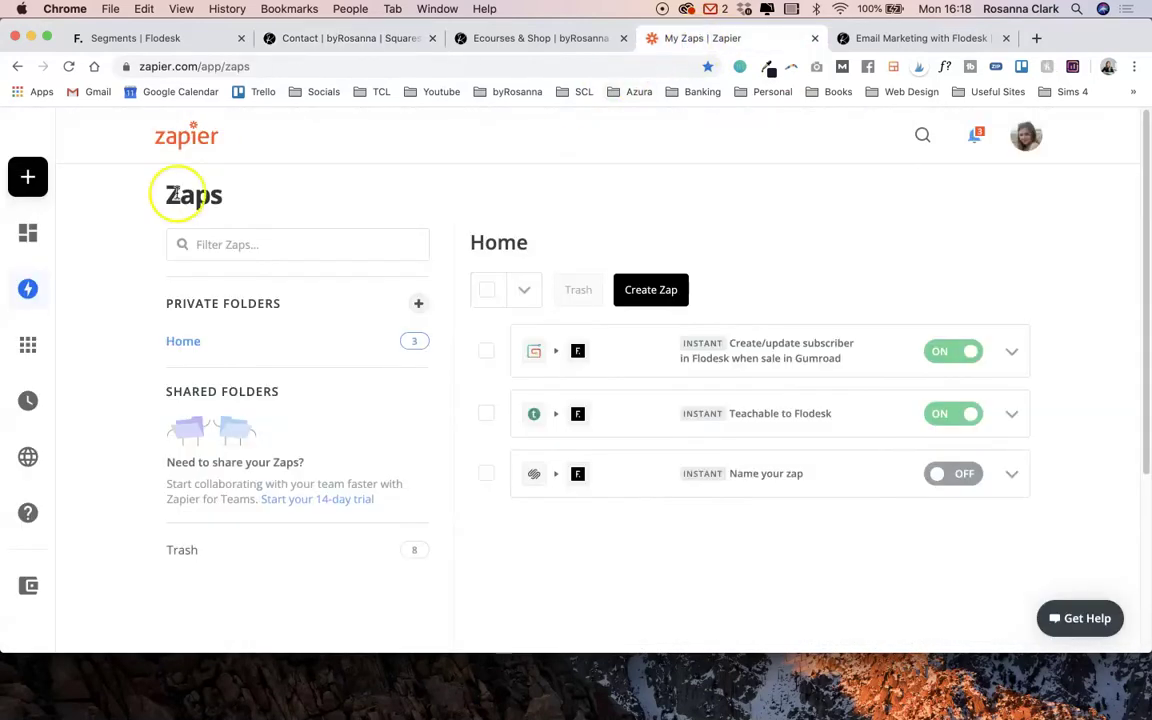
{"action": "left_click", "coordinate": [30, 177]}
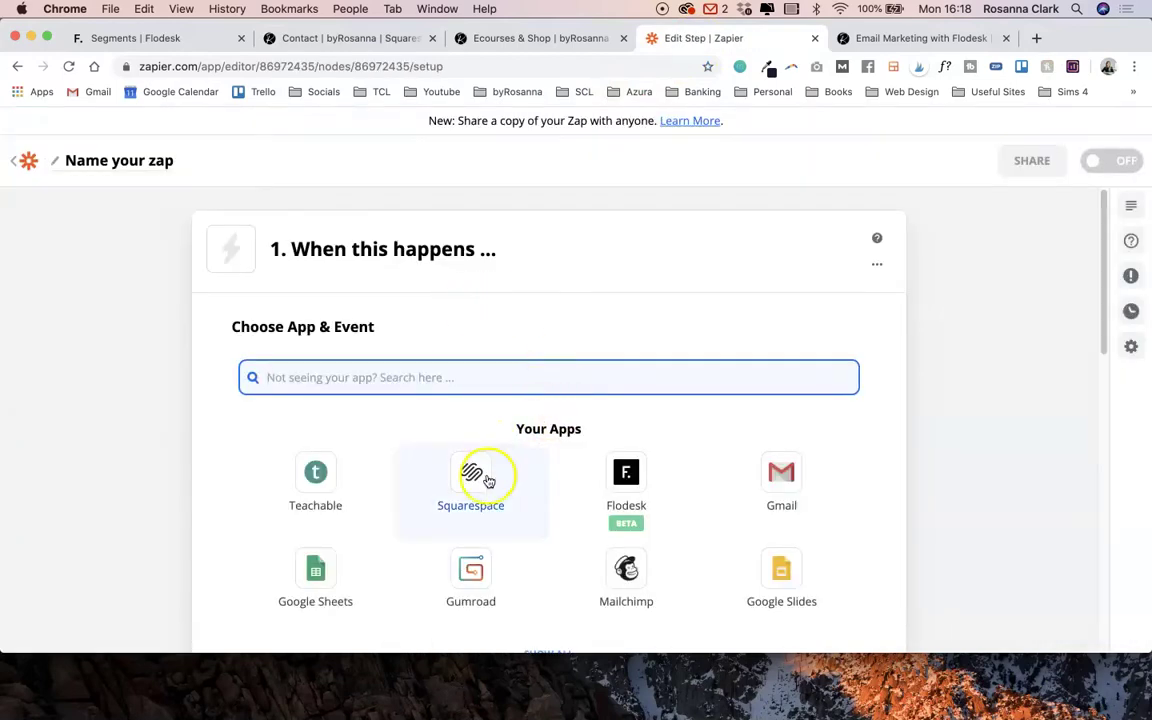
{"action": "left_click", "coordinate": [484, 480]}
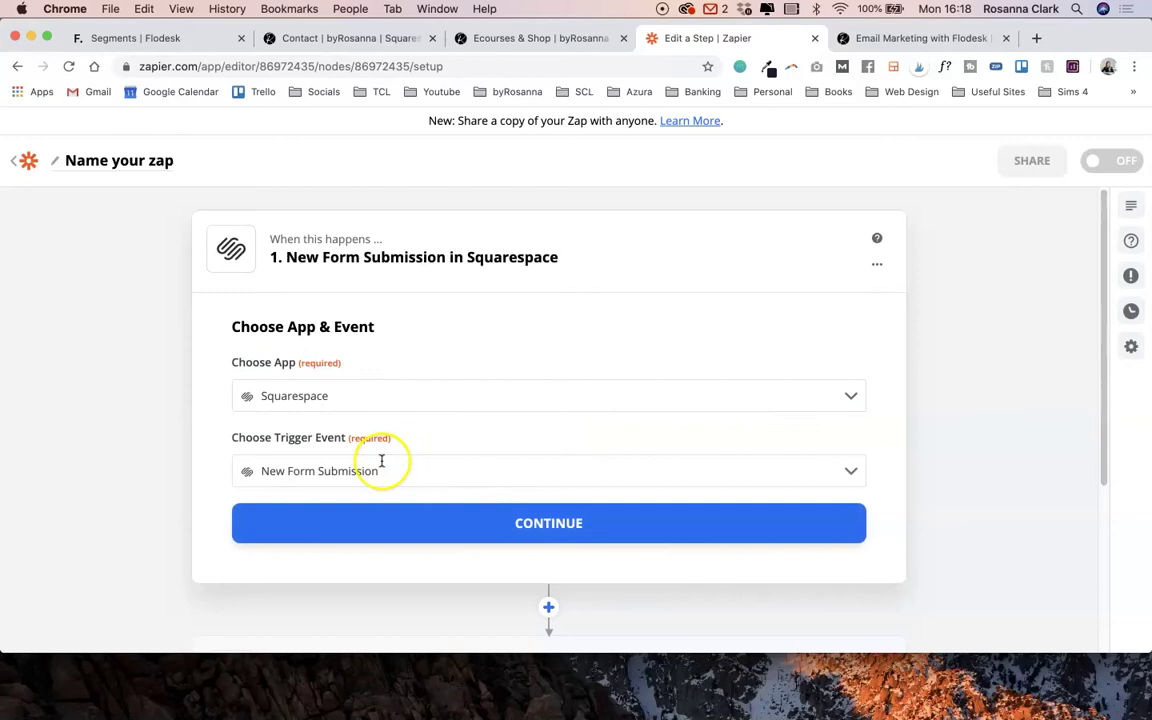
{"action": "left_click", "coordinate": [262, 472]}
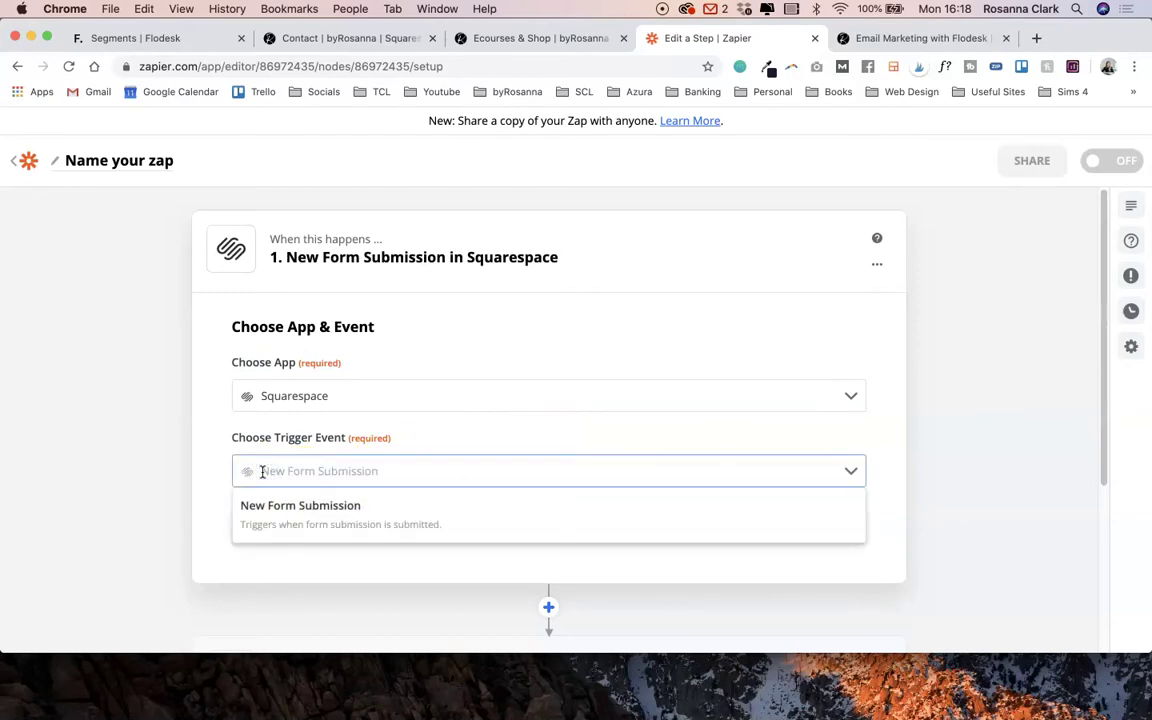
{"action": "left_click", "coordinate": [223, 452]}
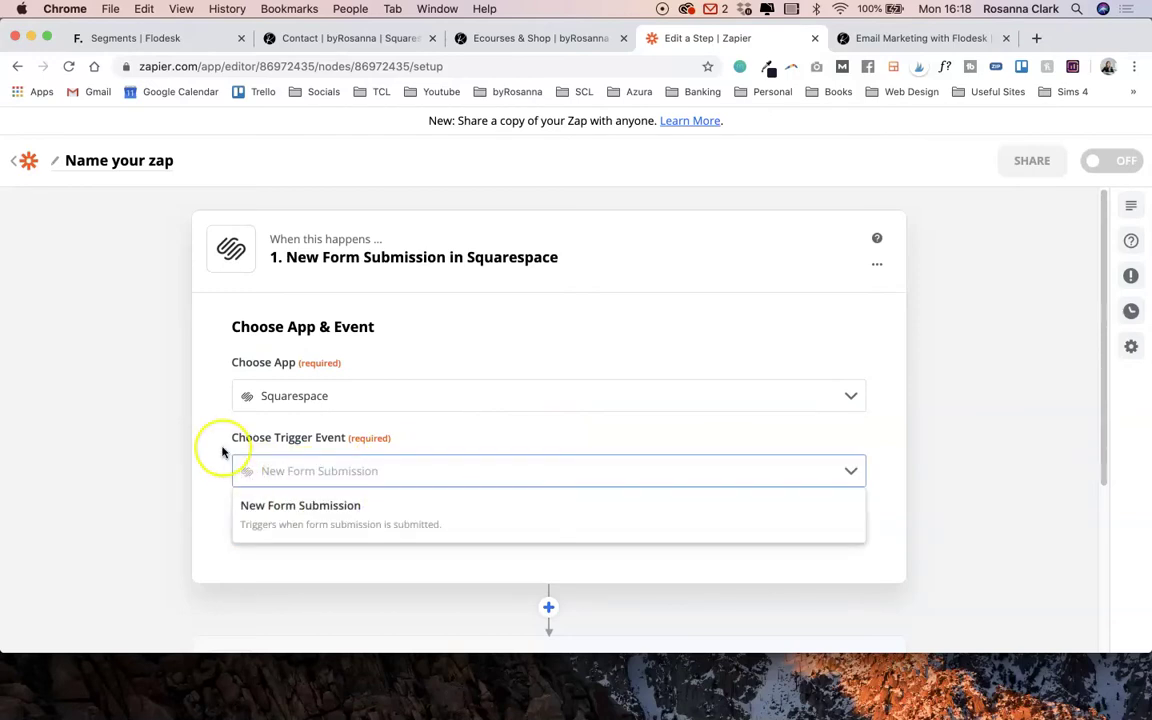
{"action": "left_click", "coordinate": [296, 527]}
{"action": "left_click", "coordinate": [571, 522]}
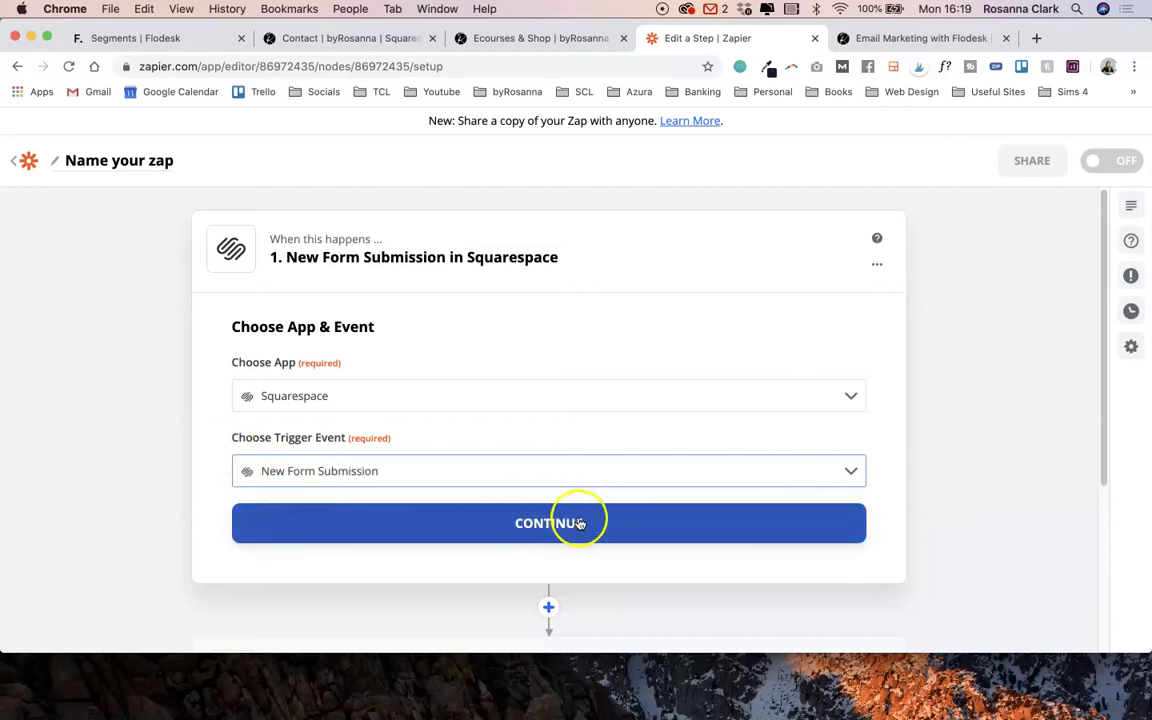
Step: Use the Squarespace byRosanna account for the trigger and select Contact Form as the form to watch
{"action": "left_click", "coordinate": [391, 440]}
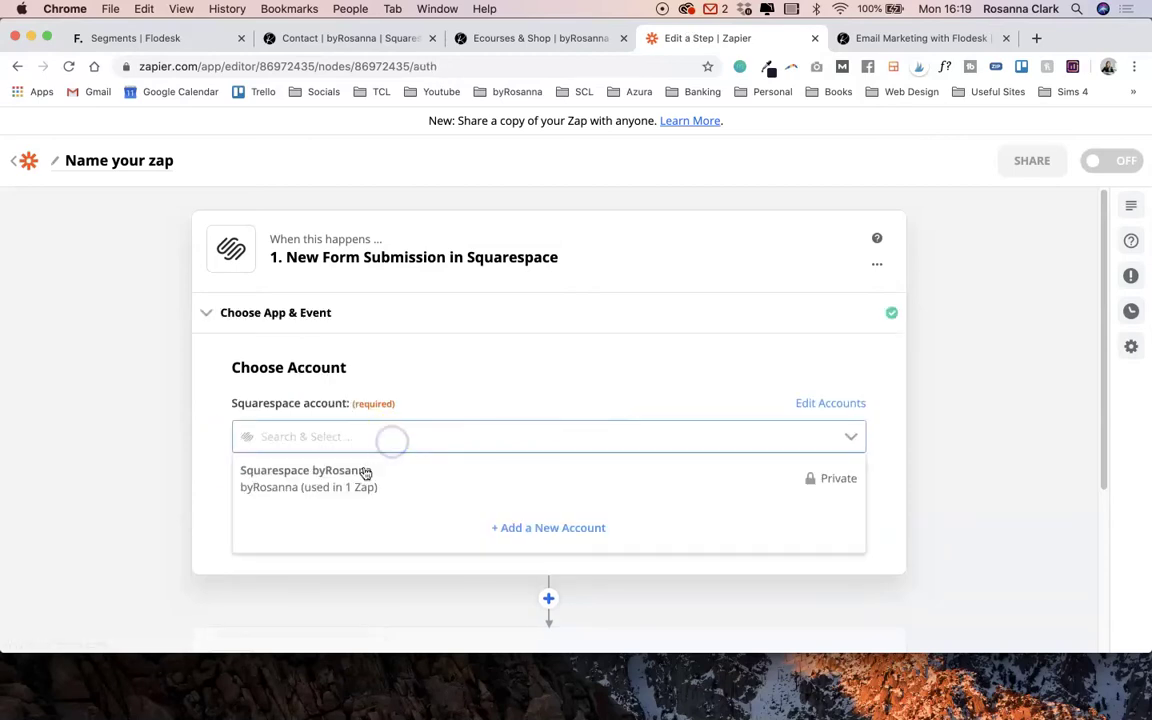
{"action": "left_click", "coordinate": [362, 478]}
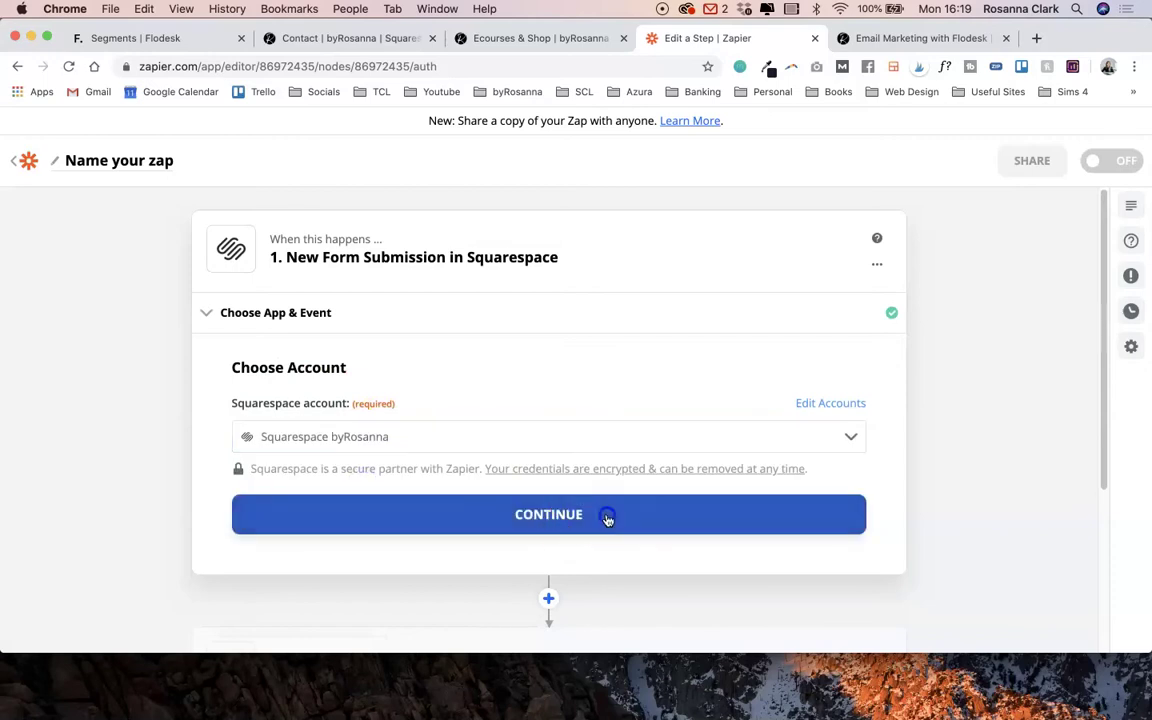
{"action": "left_click", "coordinate": [607, 517]}
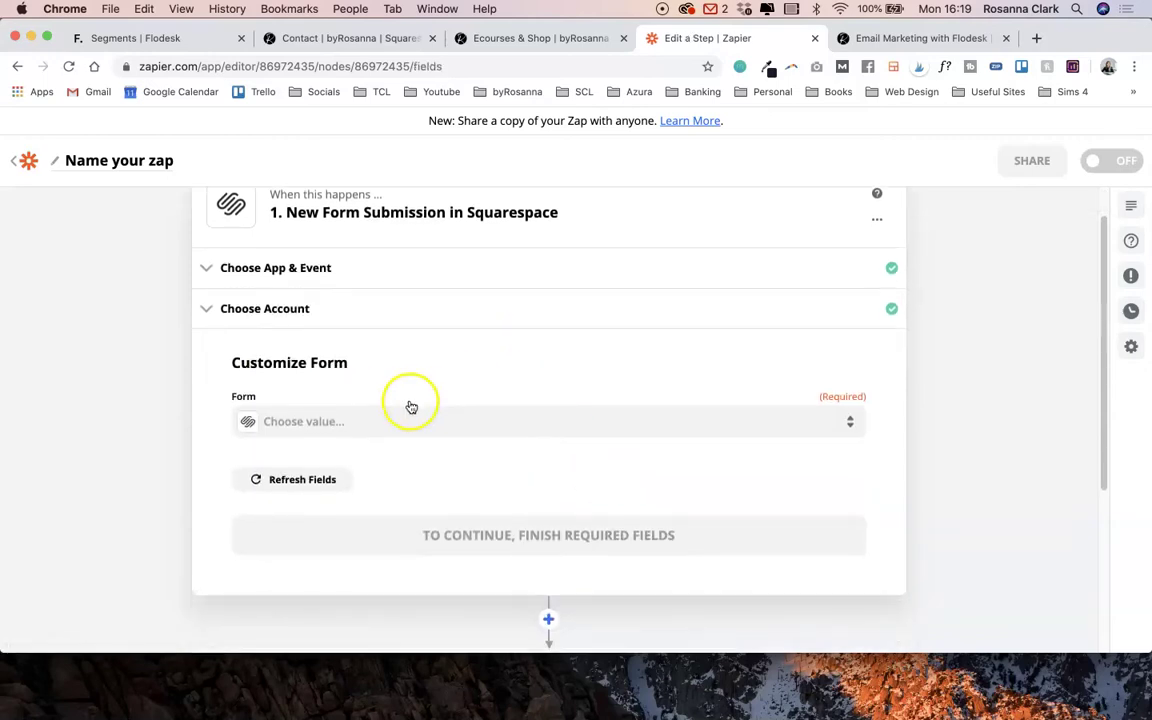
{"action": "left_click", "coordinate": [409, 424]}
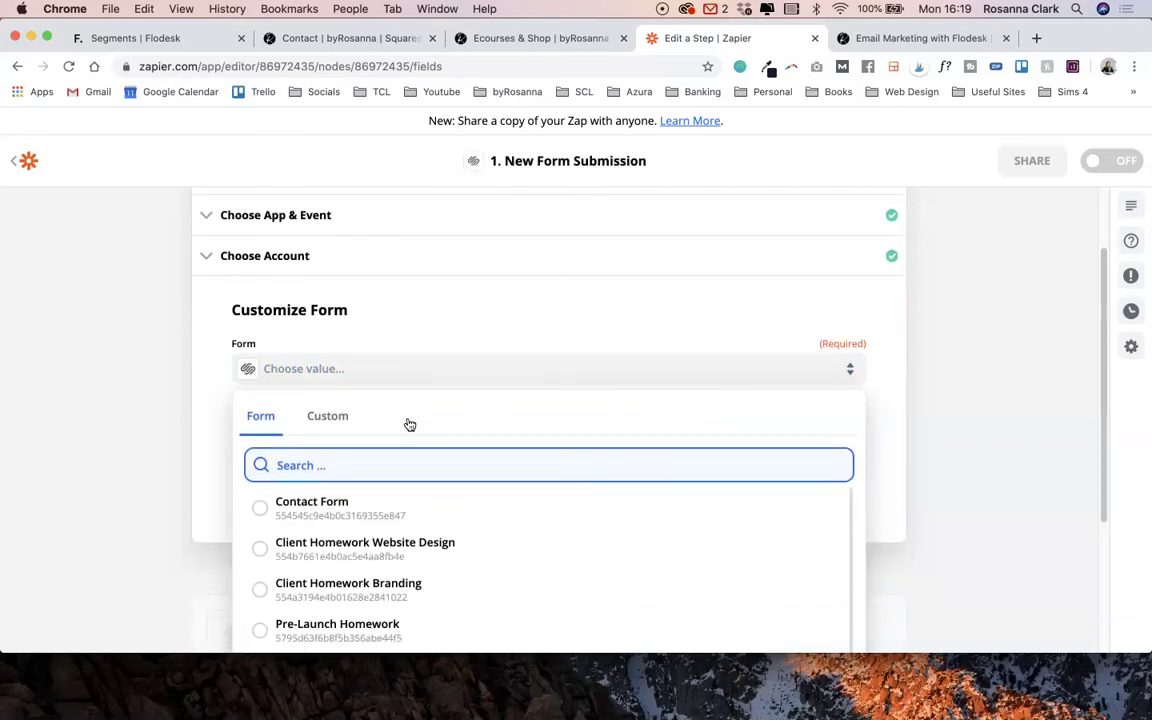
{"action": "left_click", "coordinate": [351, 511]}
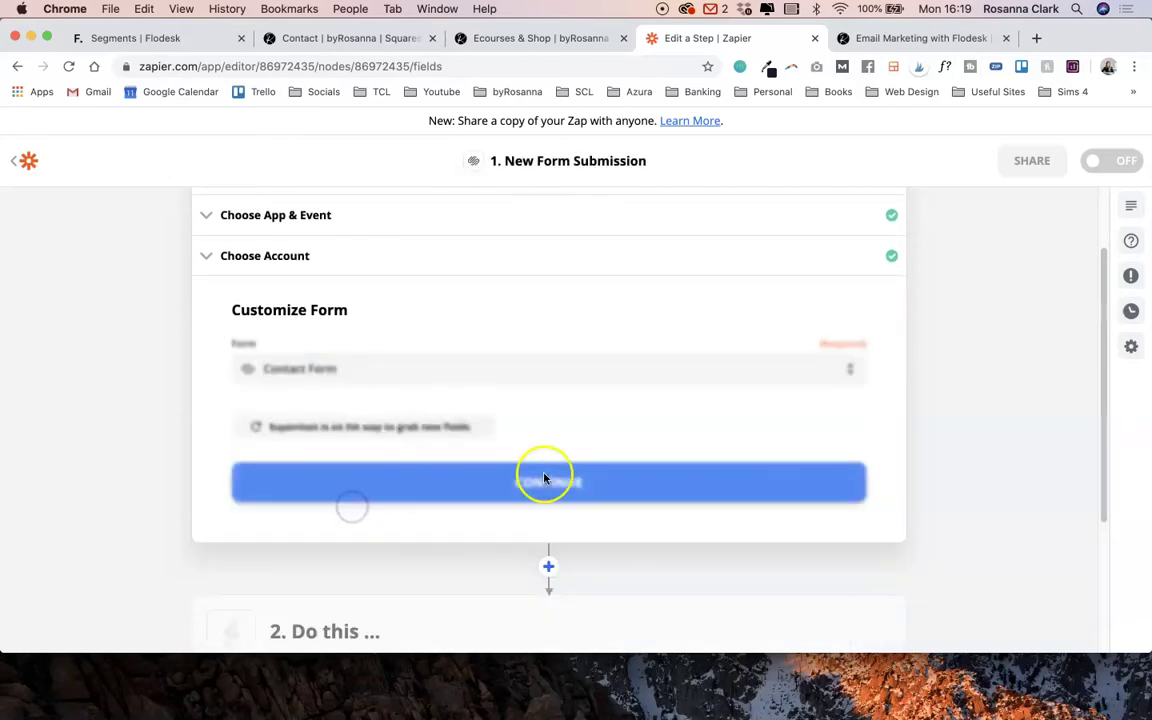
{"action": "left_click", "coordinate": [578, 481]}
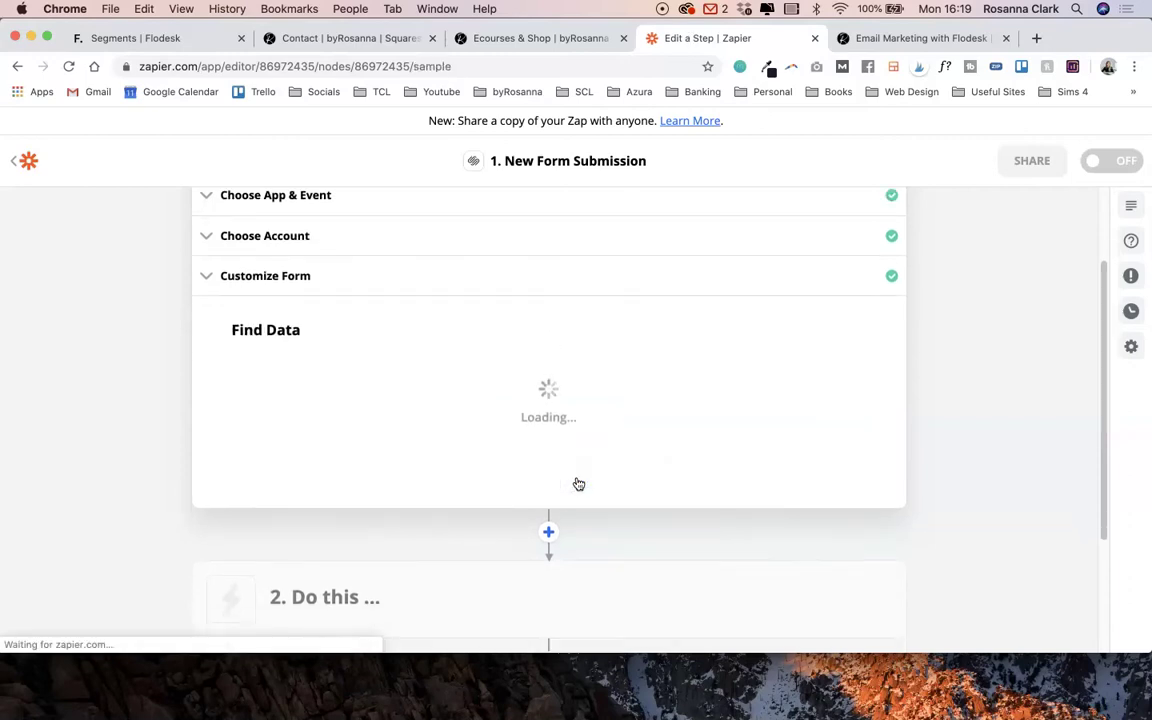
Step: Find the form's sample data, examine its name and email fields, and continue to the action setup
{"action": "left_click", "coordinate": [563, 504]}
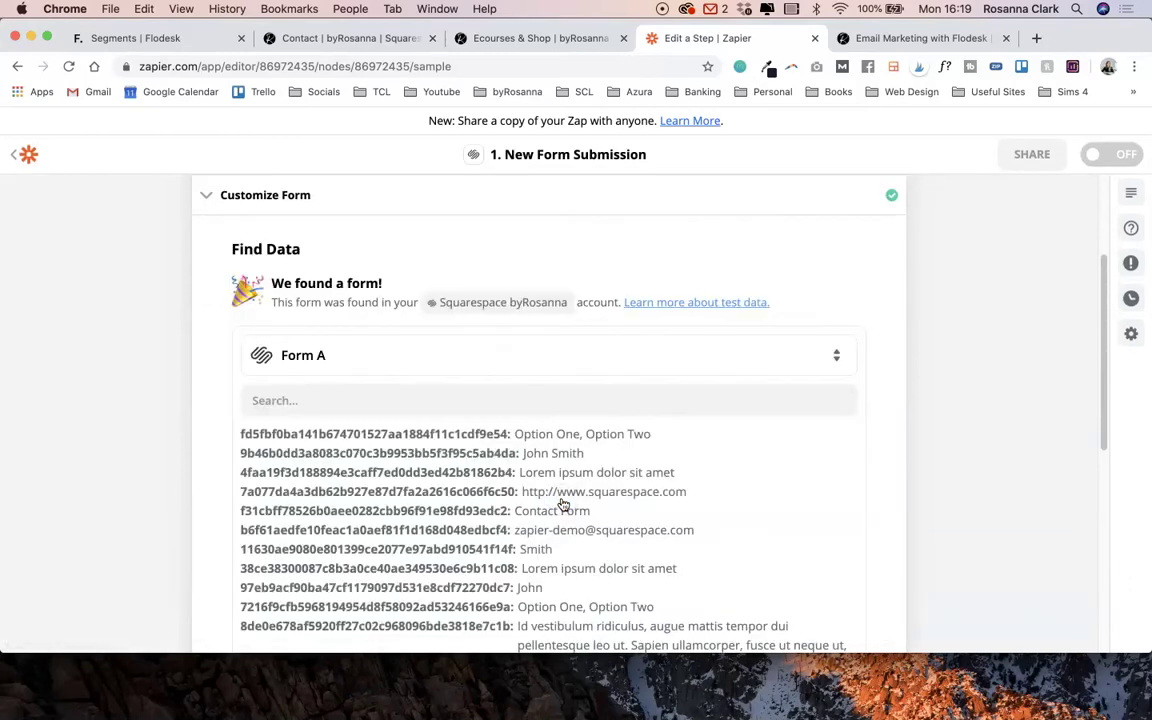
{"action": "scroll", "coordinate": [550, 500], "scroll_direction": "down", "scroll_amount": 3}
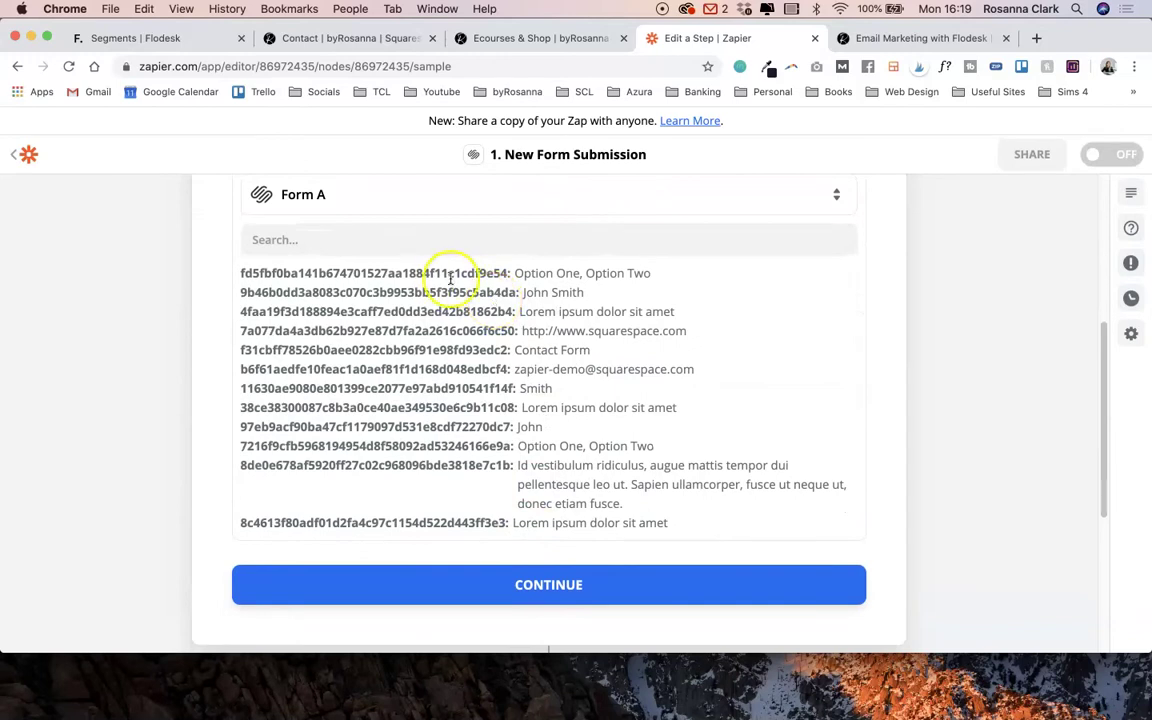
{"action": "left_click_drag", "start_coordinate": [527, 288], "coordinate": [609, 293]}
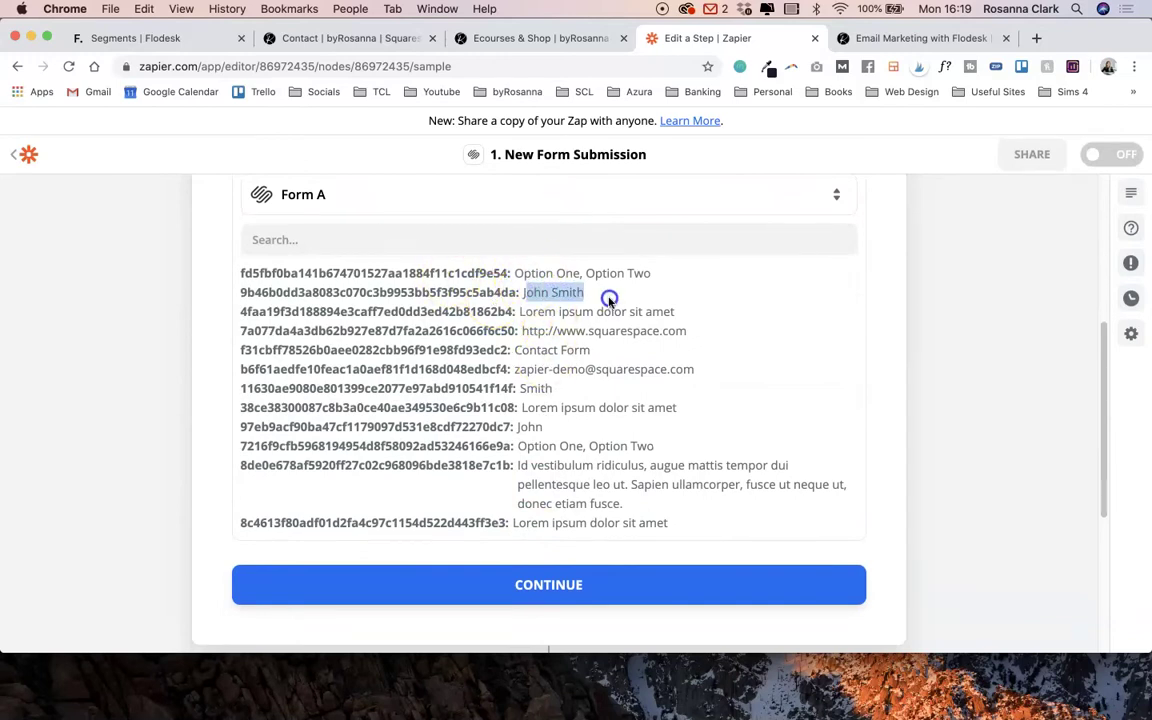
{"action": "left_click", "coordinate": [702, 334]}
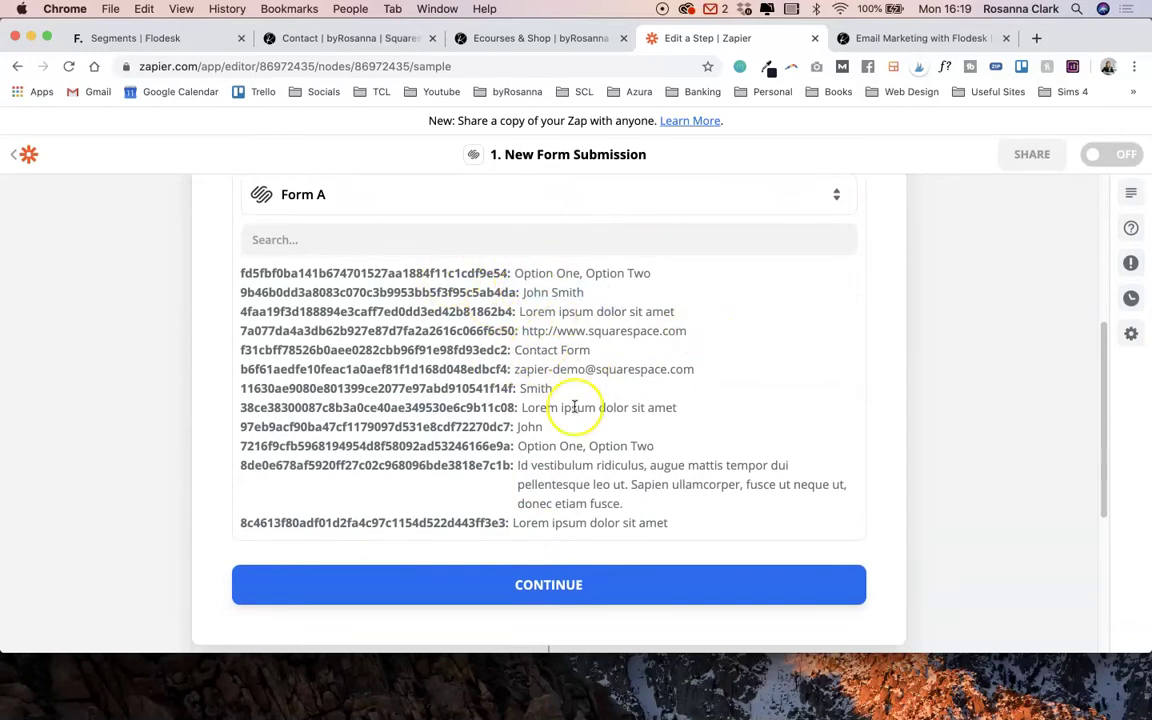
{"action": "scroll", "coordinate": [575, 410], "scroll_direction": "down", "scroll_amount": 1}
{"action": "double_click", "coordinate": [517, 351]}
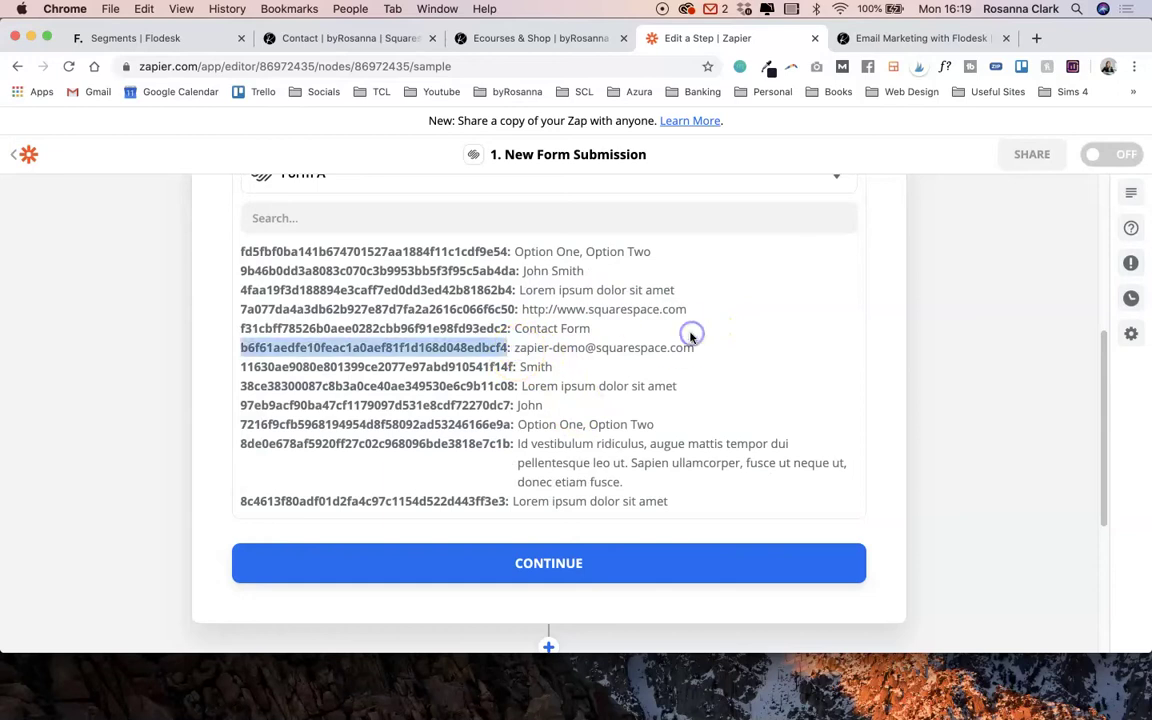
{"action": "left_click", "coordinate": [689, 332]}
{"action": "left_click", "coordinate": [549, 560]}
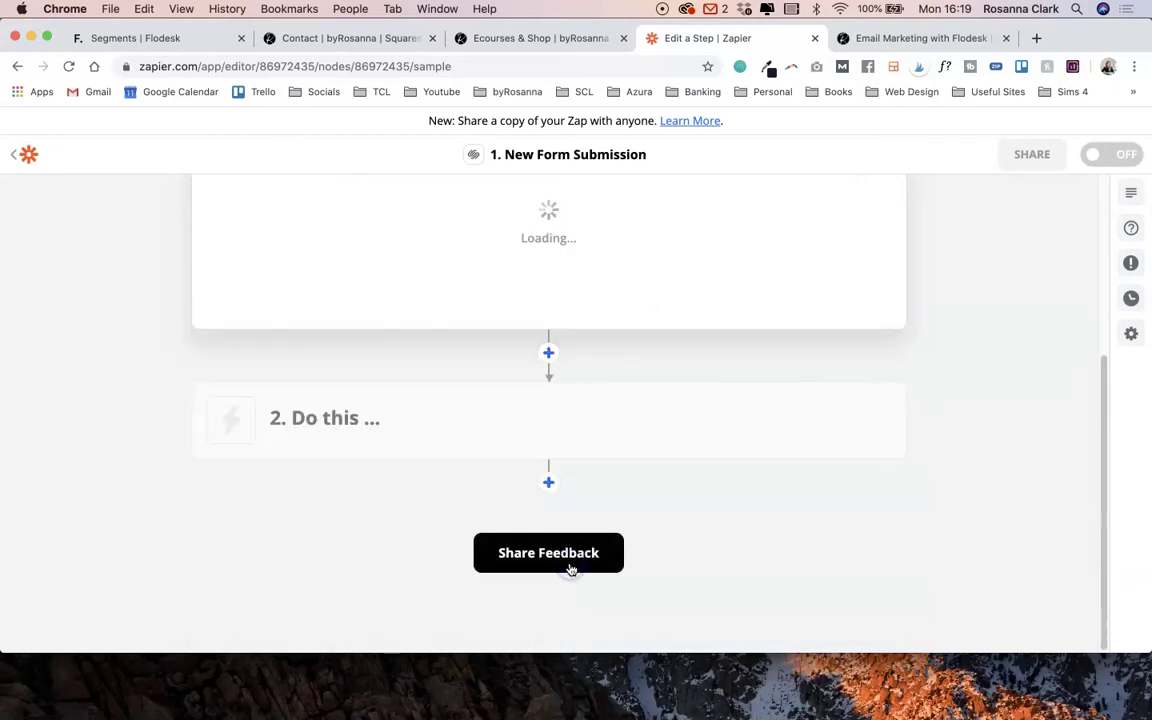
Step: Set the Zap's action app to Flodesk with Create/Update Subscriber as the action event, and continue to the account selection
{"action": "left_click", "coordinate": [427, 342]}
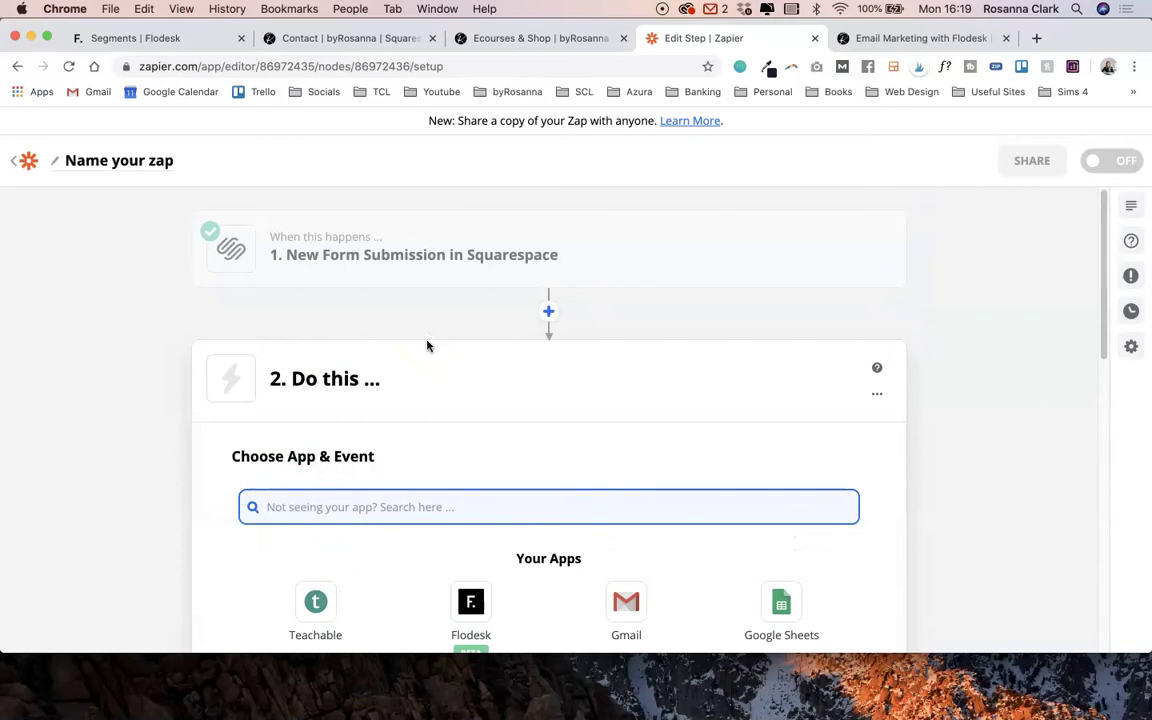
{"action": "mouse_move", "coordinate": [226, 211]}
{"action": "scroll", "coordinate": [466, 270], "scroll_direction": "down", "scroll_amount": 3}
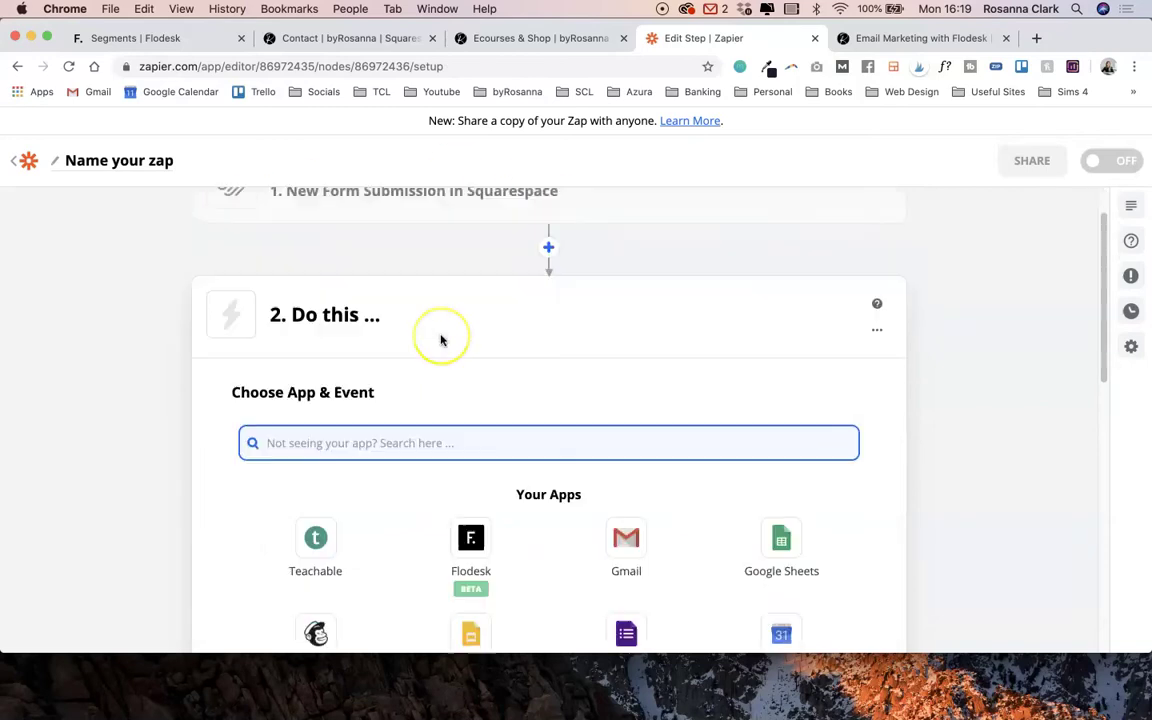
{"action": "scroll", "coordinate": [363, 375], "scroll_direction": "down", "scroll_amount": 1}
{"action": "scroll", "coordinate": [362, 369], "scroll_direction": "down", "scroll_amount": 1}
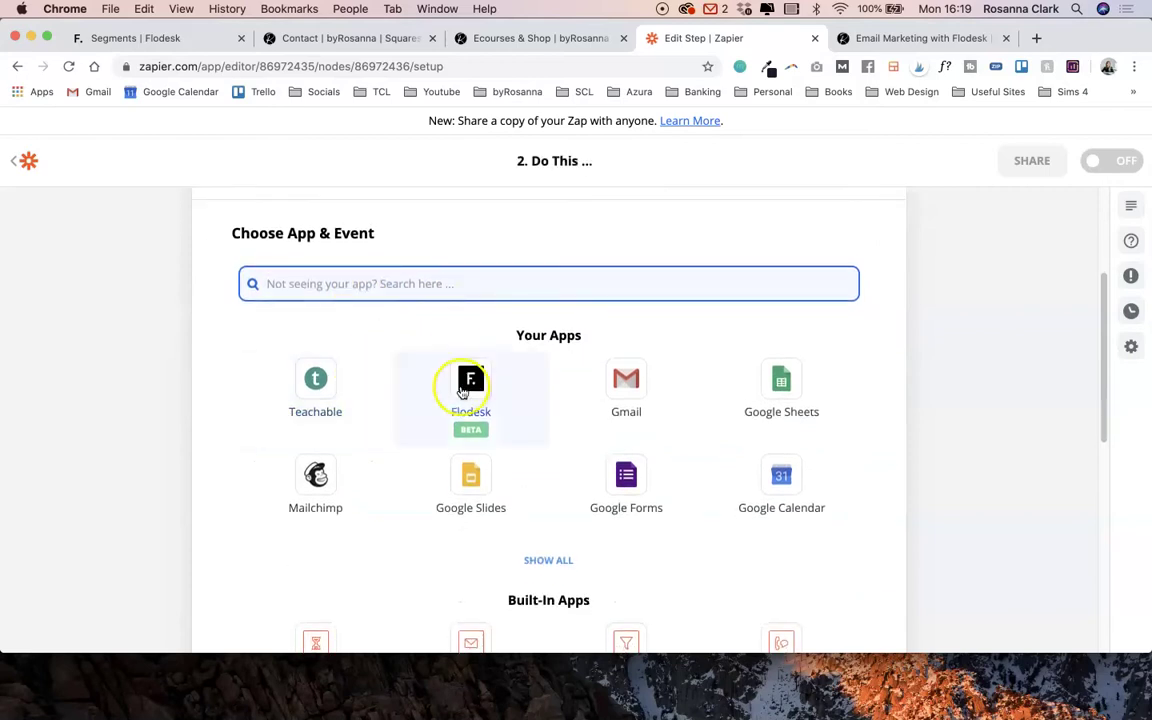
{"action": "left_click", "coordinate": [465, 388]}
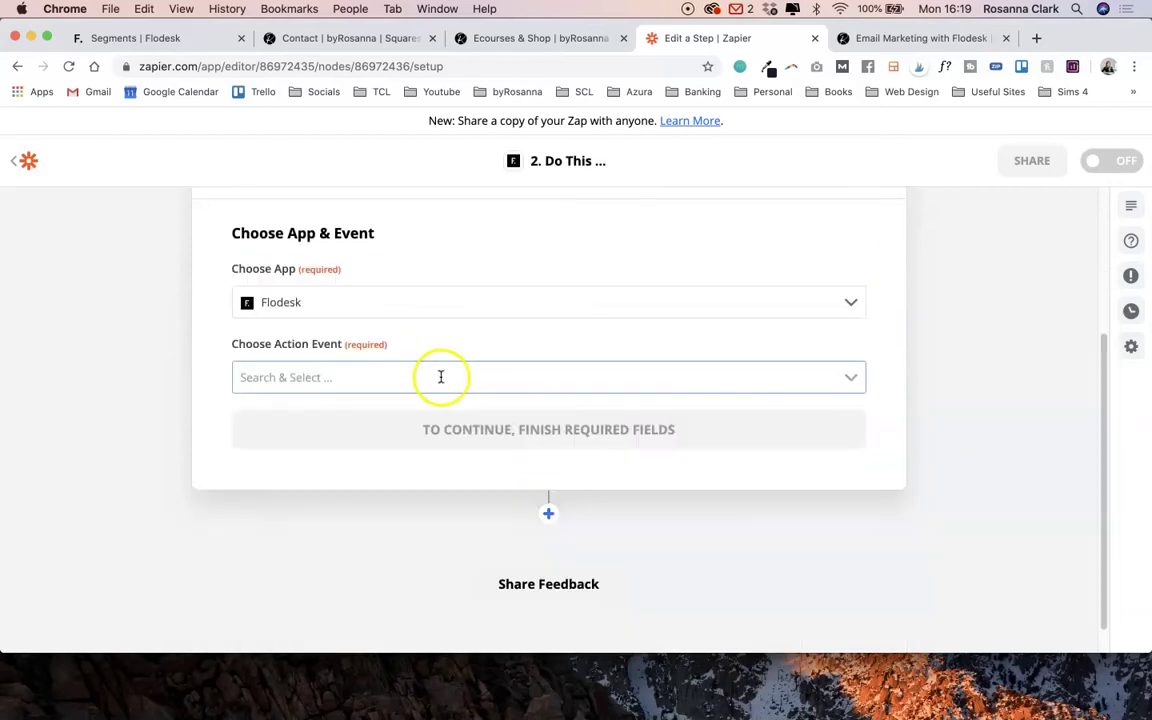
{"action": "left_click", "coordinate": [440, 377]}
{"action": "scroll", "coordinate": [411, 445], "scroll_direction": "down", "scroll_amount": 3}
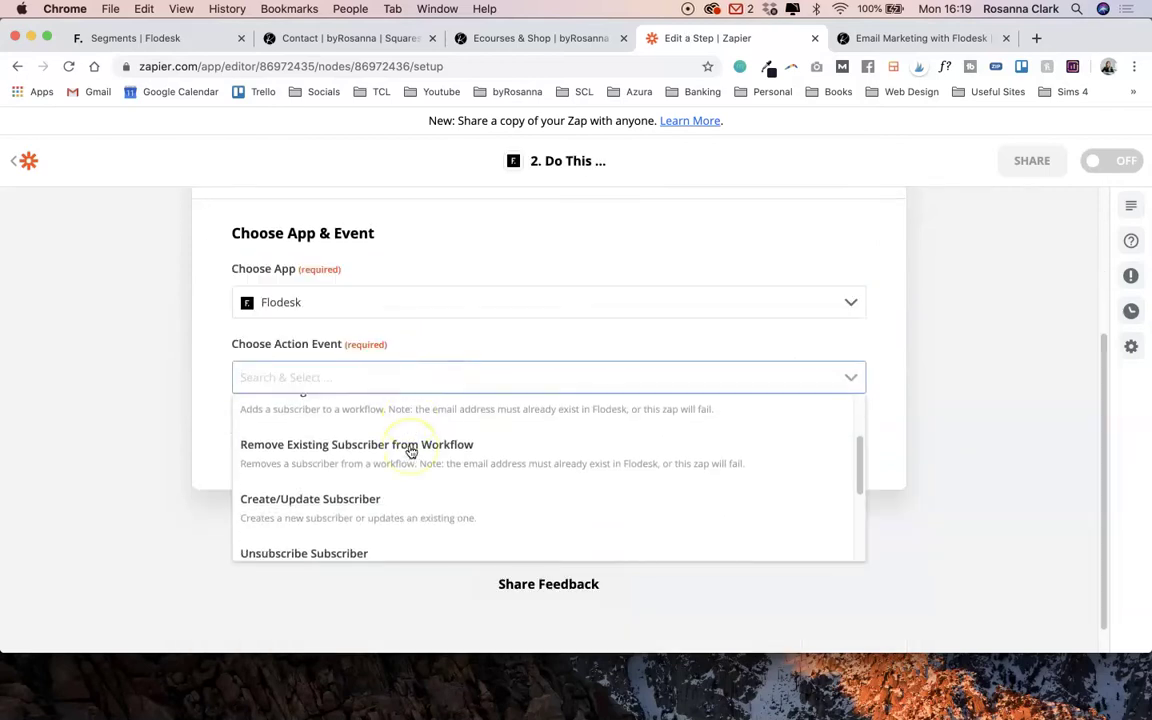
{"action": "left_click", "coordinate": [308, 474]}
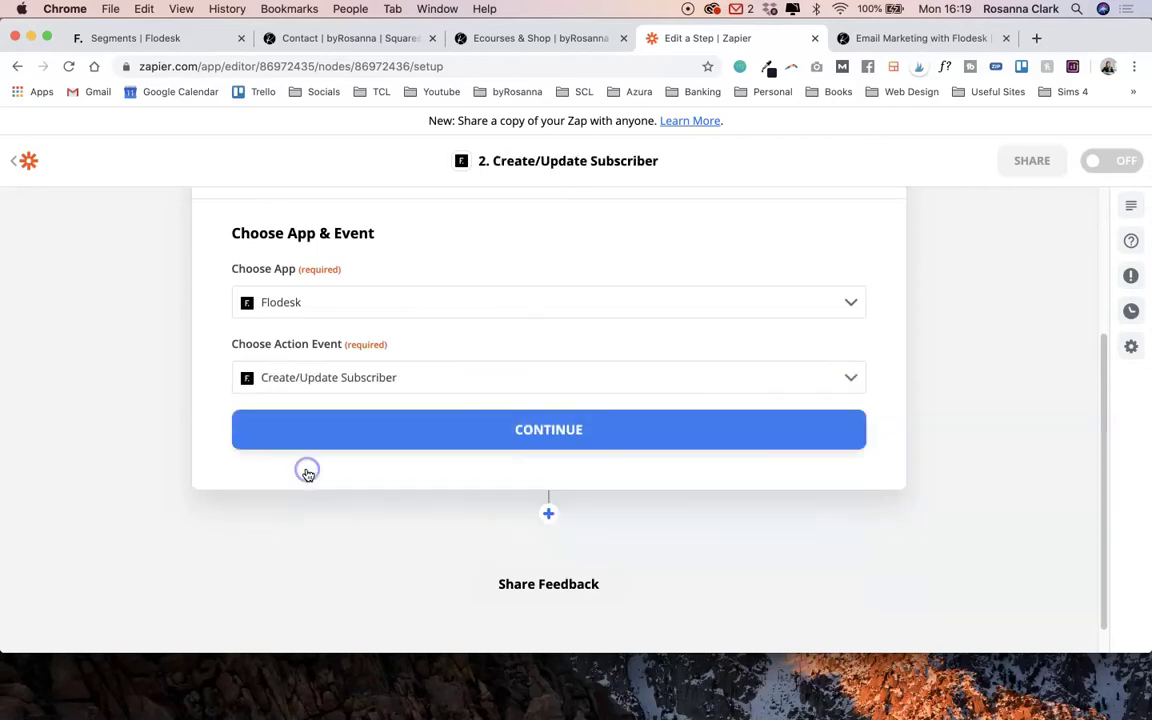
{"action": "left_click", "coordinate": [589, 437]}
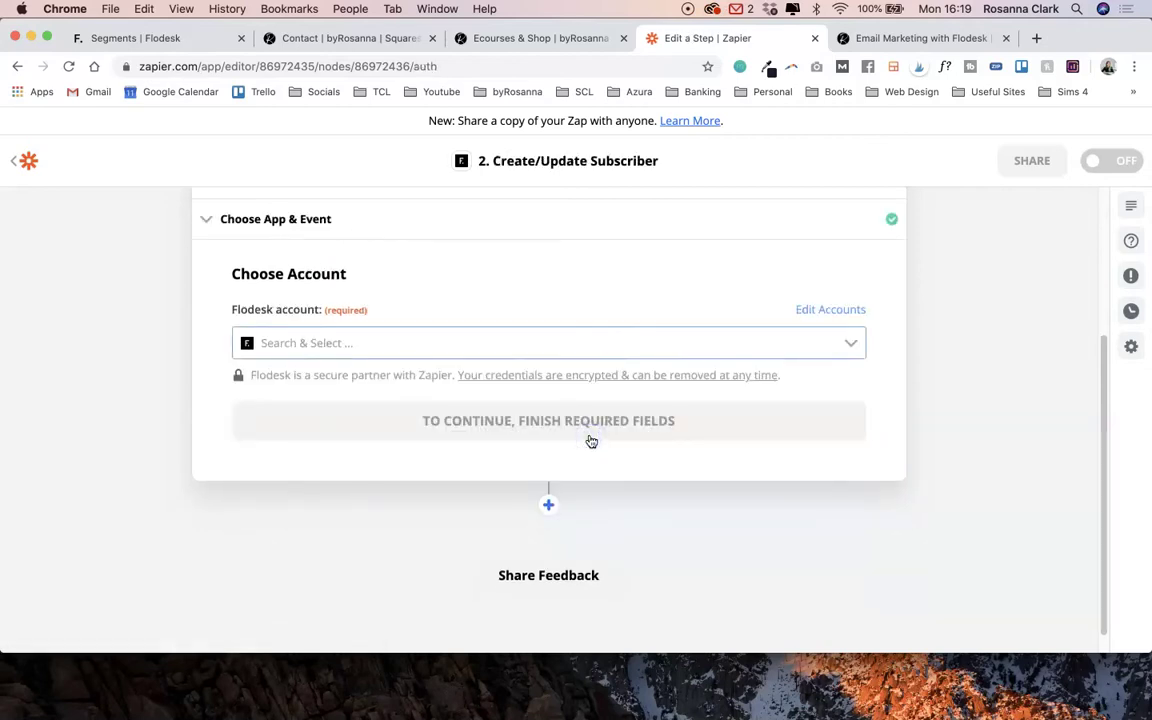
Step: Select the existing Flodesk account for the action and continue to the subscriber customization
{"action": "left_click", "coordinate": [422, 337]}
{"action": "left_click", "coordinate": [373, 387]}
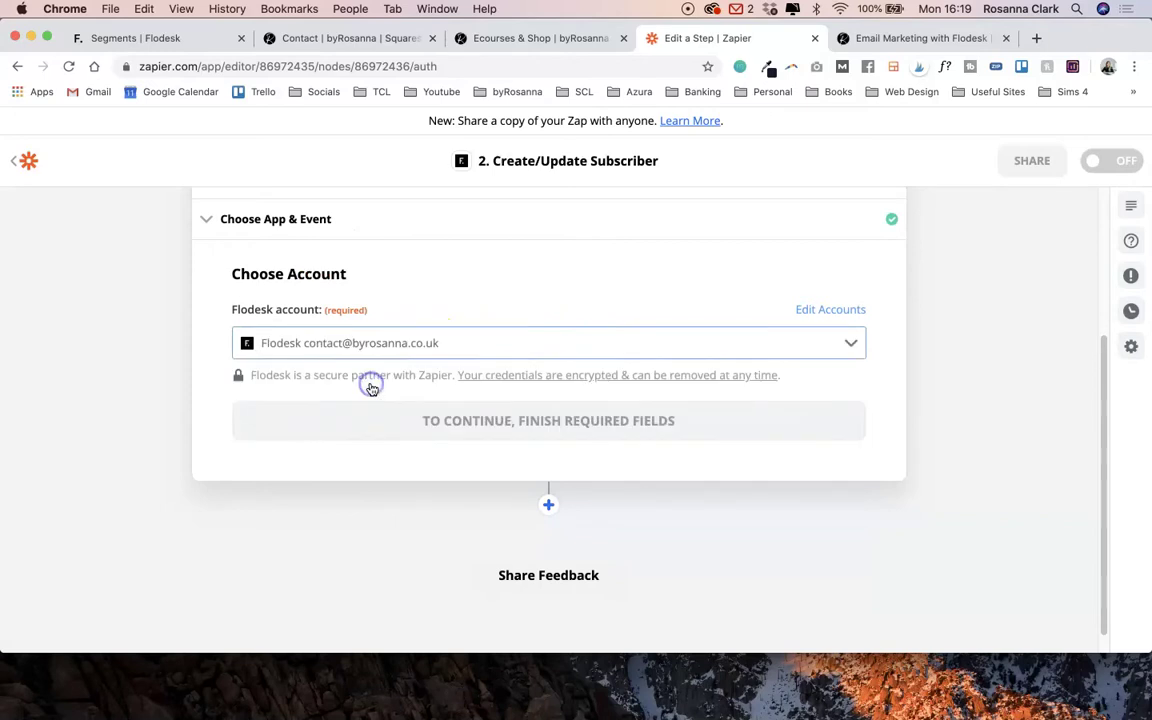
{"action": "left_click", "coordinate": [555, 419]}
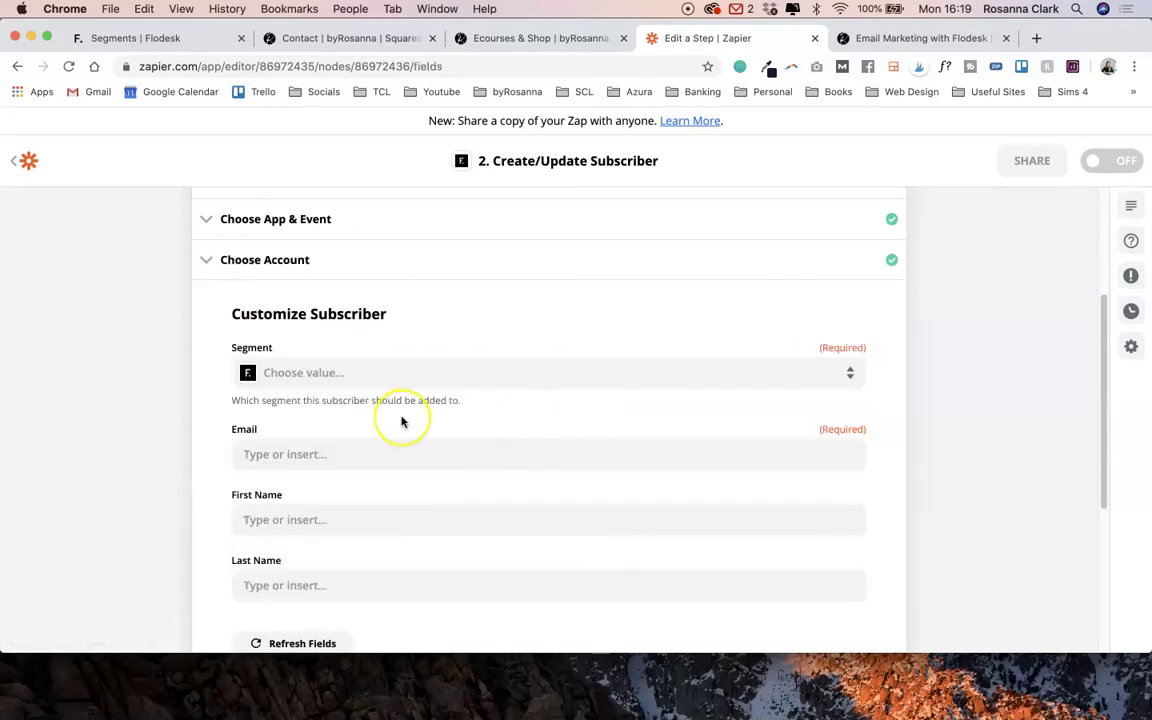
Step: Map the subscriber's Email field to the Email Address data from the Squarespace form submission
{"action": "left_click", "coordinate": [285, 383]}
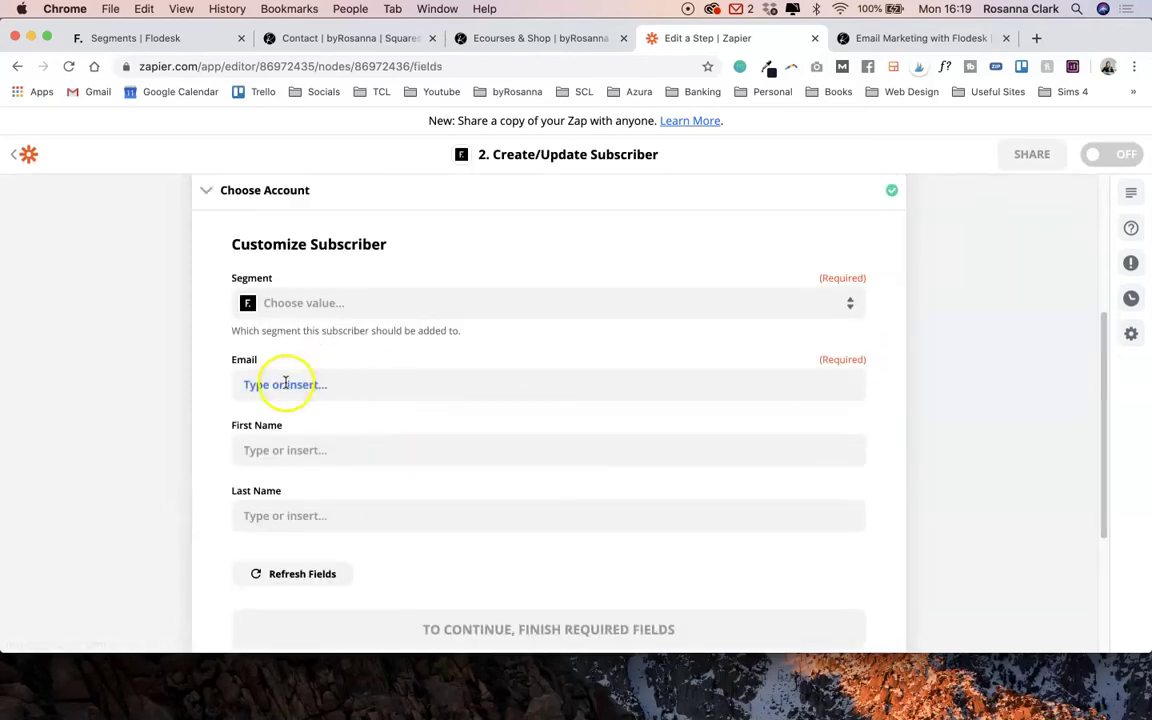
{"action": "left_click", "coordinate": [309, 405]}
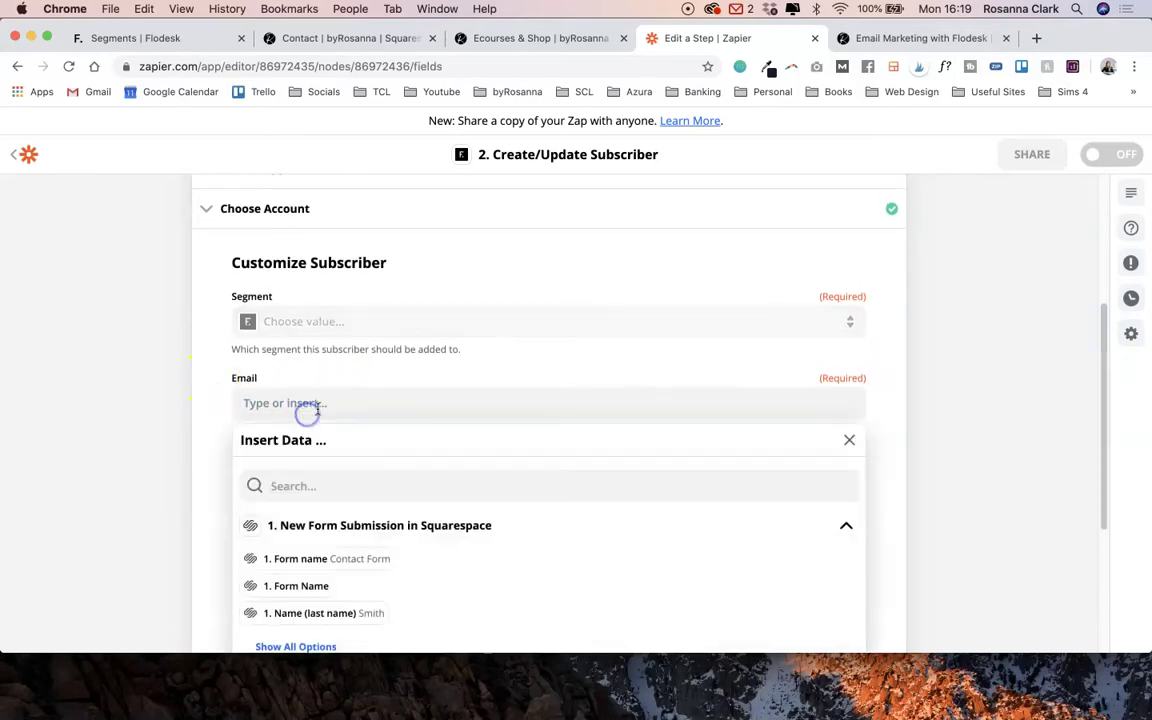
{"action": "scroll", "coordinate": [391, 548], "scroll_direction": "down", "scroll_amount": 3}
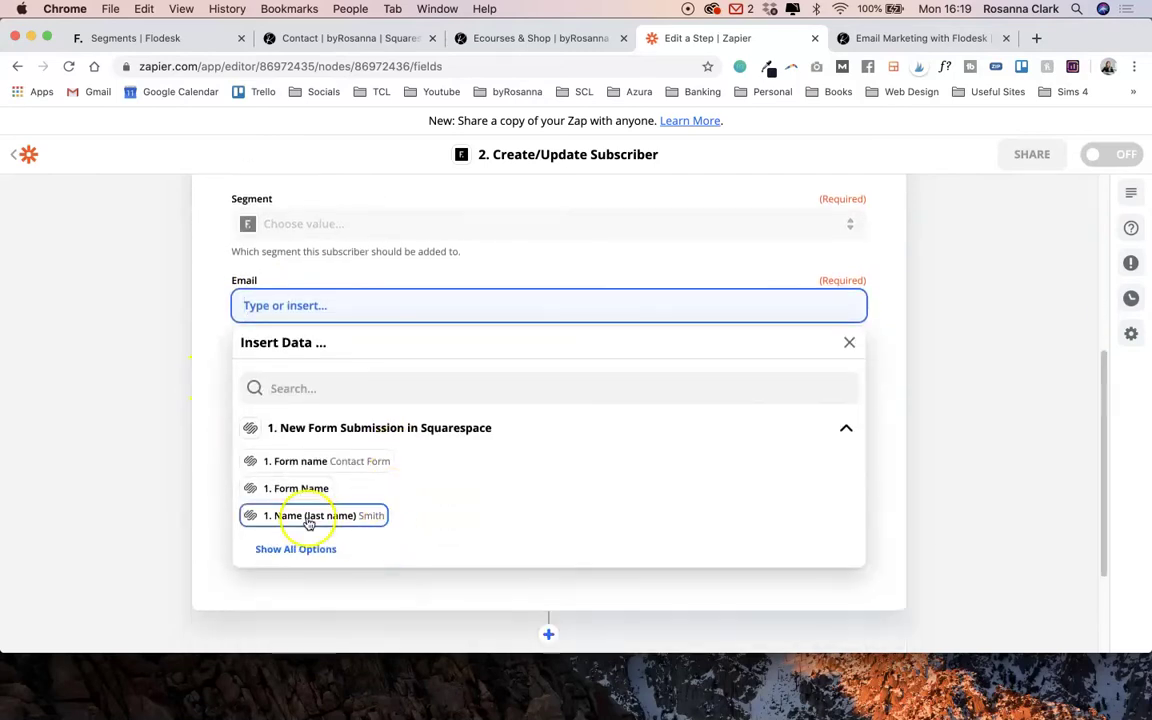
{"action": "left_click", "coordinate": [312, 520]}
{"action": "scroll", "coordinate": [411, 522], "scroll_direction": "down", "scroll_amount": 1}
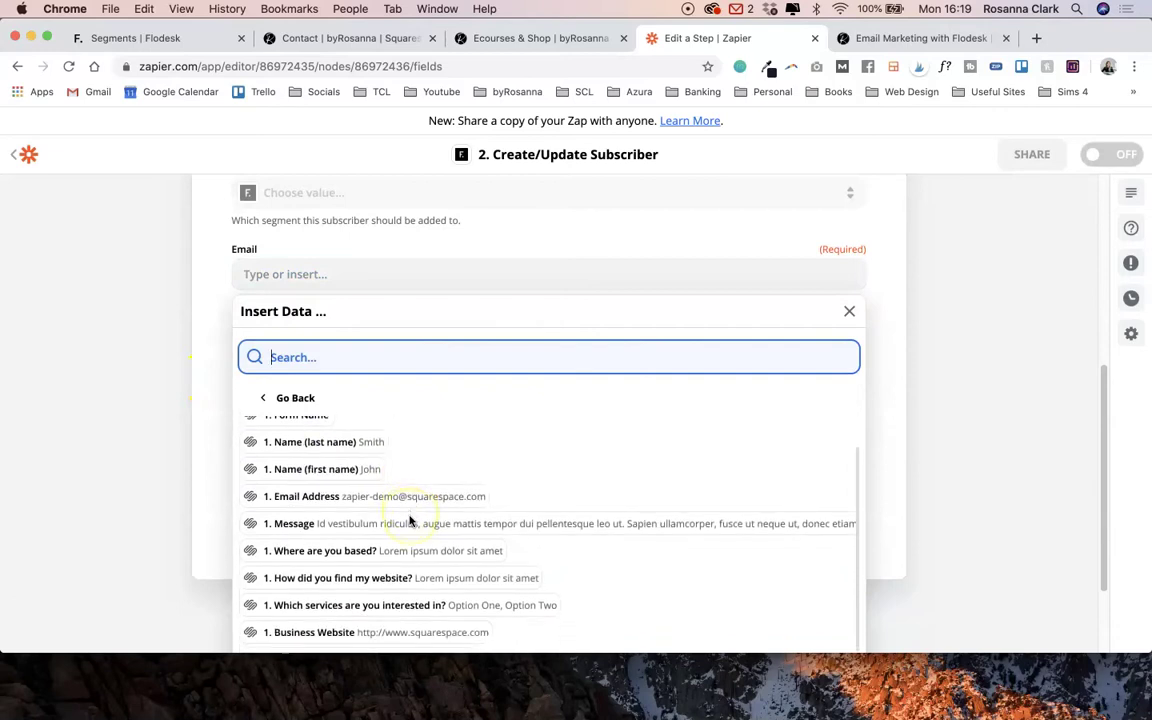
{"action": "left_click", "coordinate": [406, 453]}
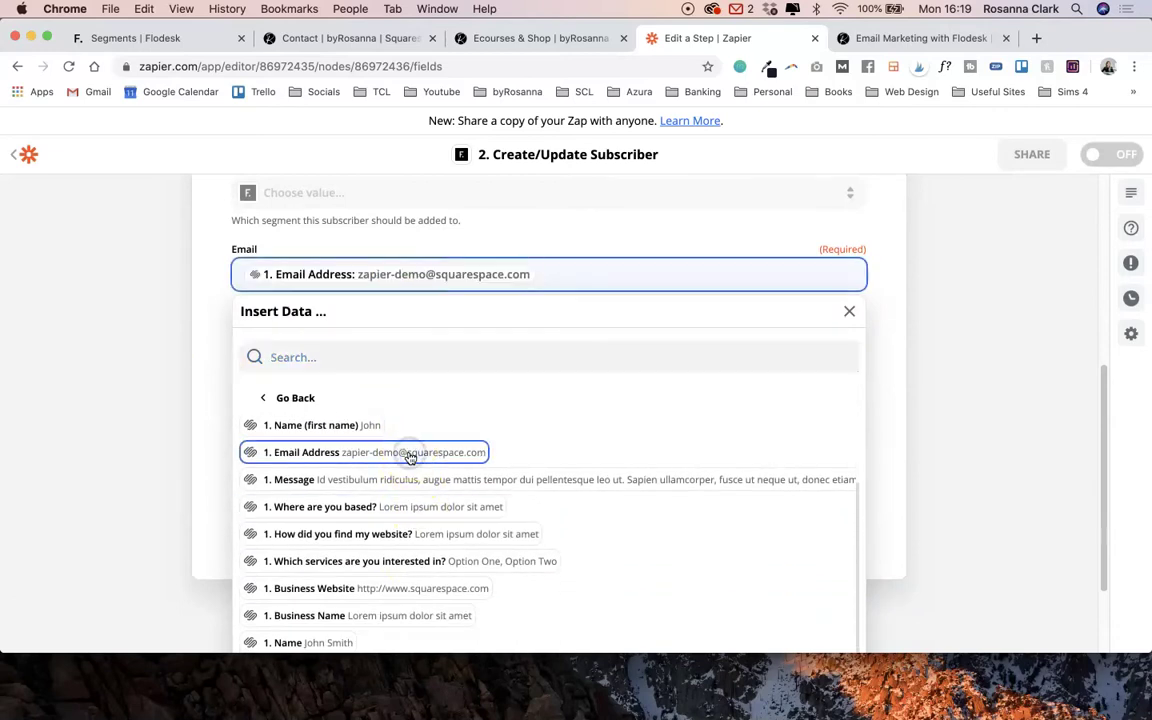
Step: Map the subscriber's First Name field to the form submission's Name (first name) data
{"action": "left_click", "coordinate": [319, 339]}
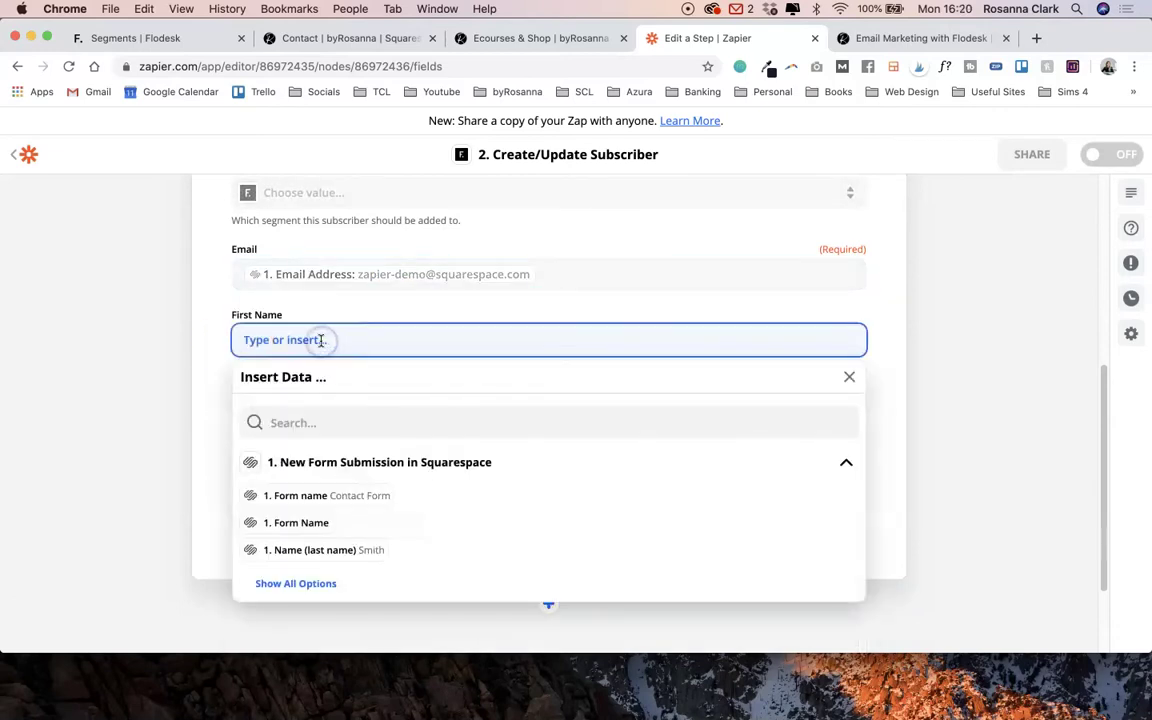
{"action": "left_click", "coordinate": [306, 584]}
{"action": "scroll", "coordinate": [378, 550], "scroll_direction": "down", "scroll_amount": 1}
{"action": "left_click", "coordinate": [357, 546]}
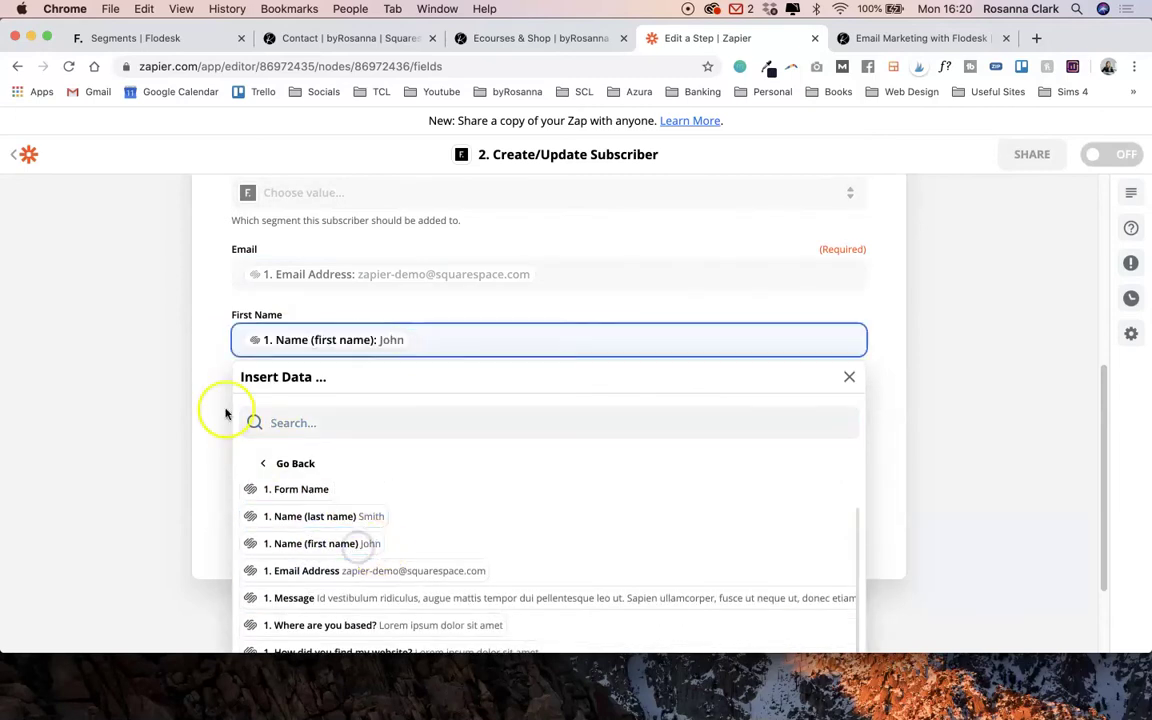
{"action": "left_click", "coordinate": [200, 381]}
Step: Map the subscriber's Last Name field to the form submission's Name (last name) data
{"action": "left_click", "coordinate": [314, 406]}
{"action": "scroll", "coordinate": [337, 509], "scroll_direction": "down", "scroll_amount": 1}
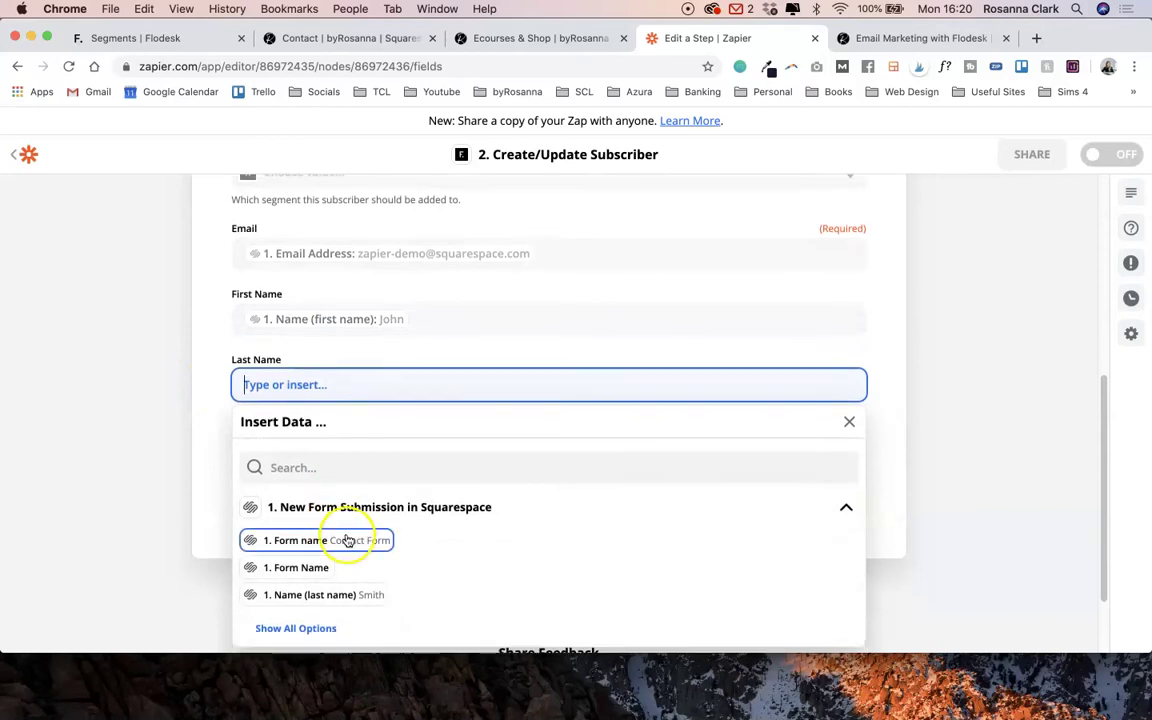
{"action": "left_click", "coordinate": [340, 592]}
{"action": "left_click", "coordinate": [204, 384]}
Step: Choose Masterclass Students as the segment for new subscribers and continue to the test stage
{"action": "scroll", "coordinate": [220, 400], "scroll_direction": "up", "scroll_amount": 5}
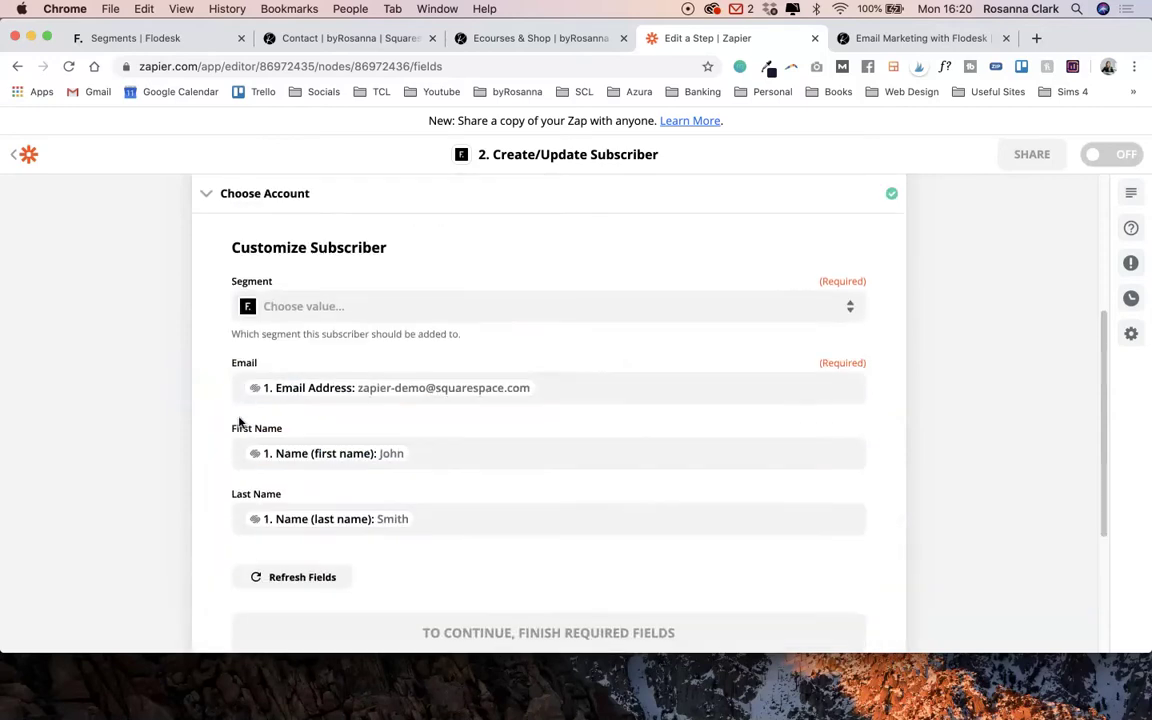
{"action": "left_click", "coordinate": [305, 375]}
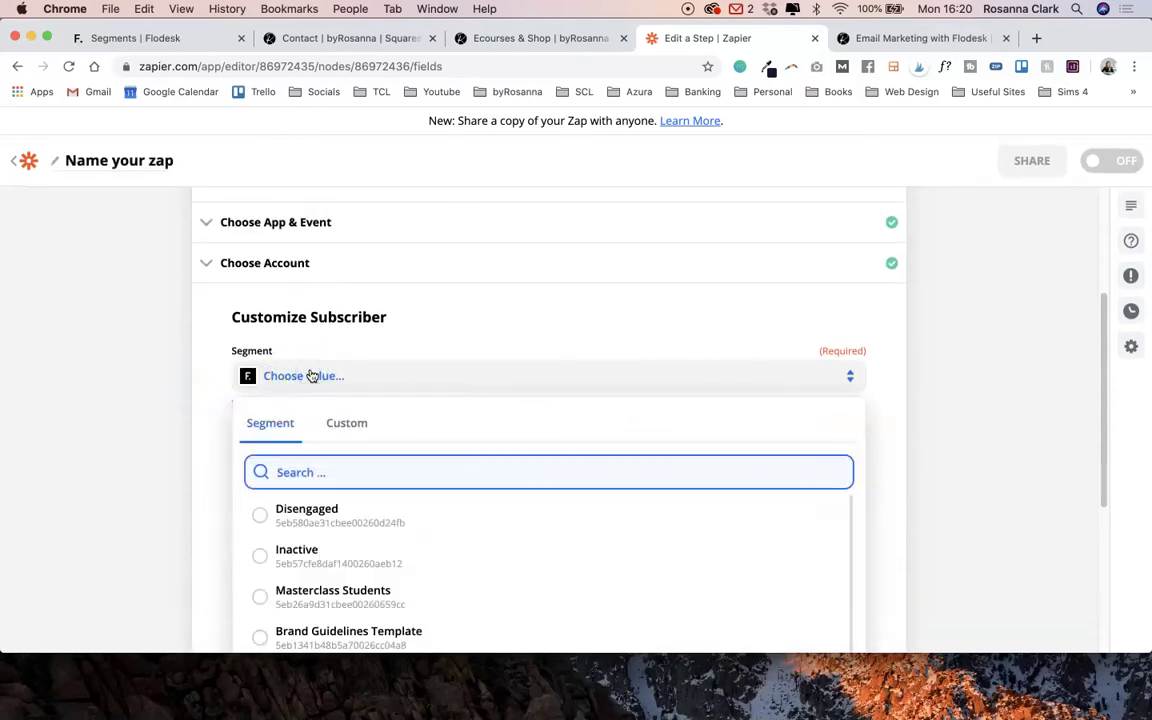
{"action": "scroll", "coordinate": [370, 480], "scroll_direction": "down", "scroll_amount": 2}
{"action": "left_click", "coordinate": [373, 499]}
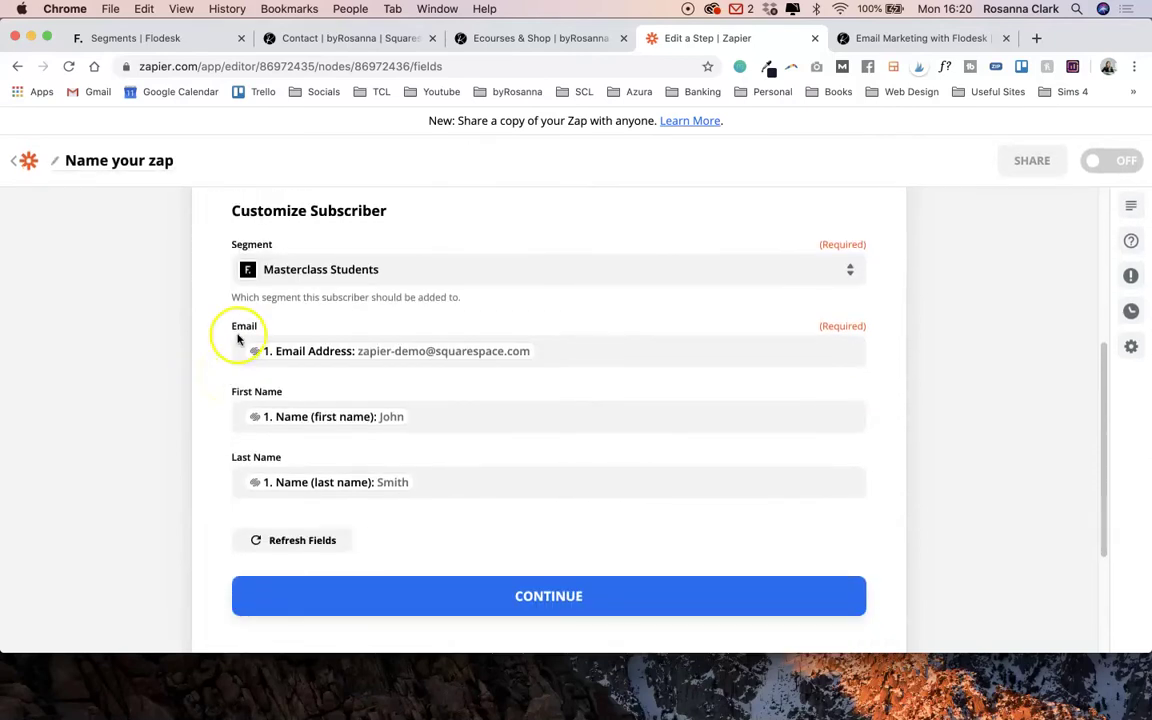
{"action": "left_click", "coordinate": [582, 598]}
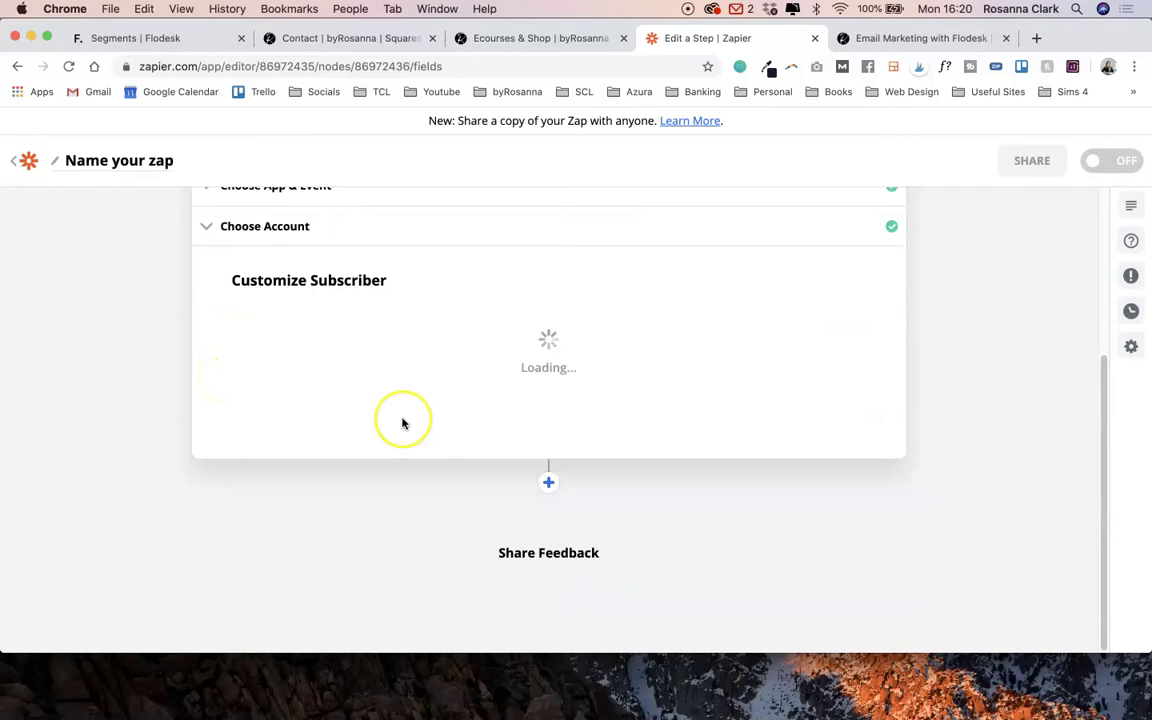
Step: Review the test subscriber data and the Zap's two stages, and exit the editor to the Zaps list without running the test
{"action": "scroll", "coordinate": [403, 423], "scroll_direction": "up", "scroll_amount": 1}
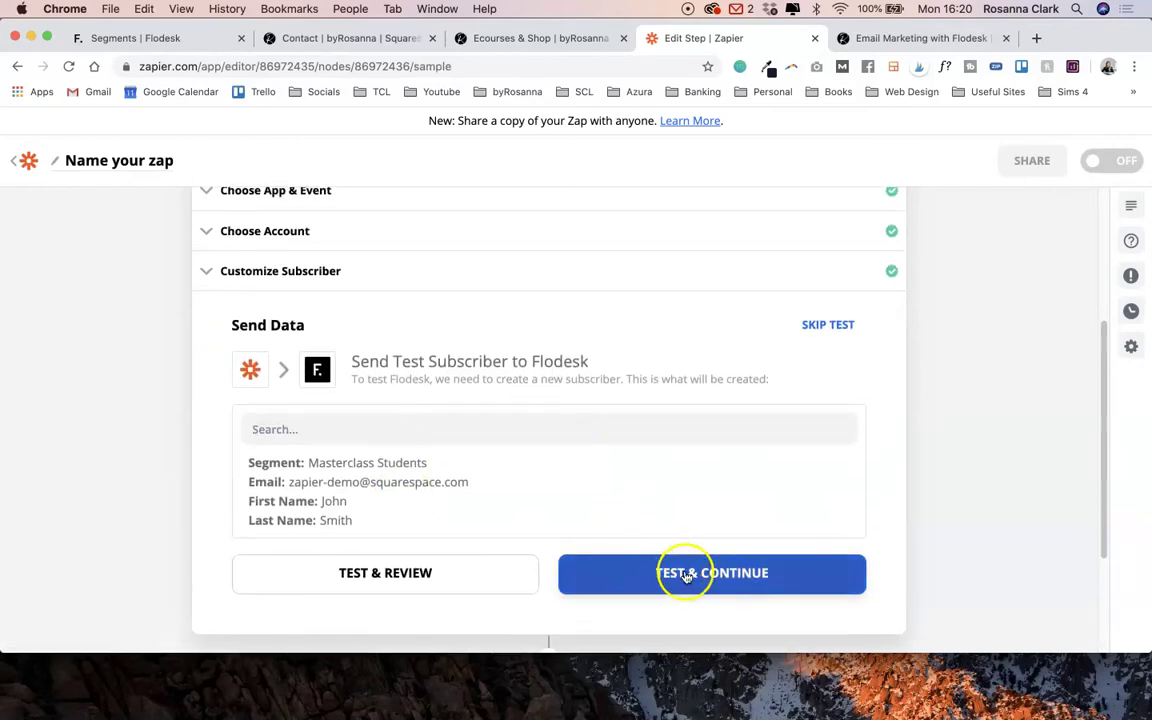
{"action": "scroll", "coordinate": [415, 494], "scroll_direction": "up", "scroll_amount": 3}
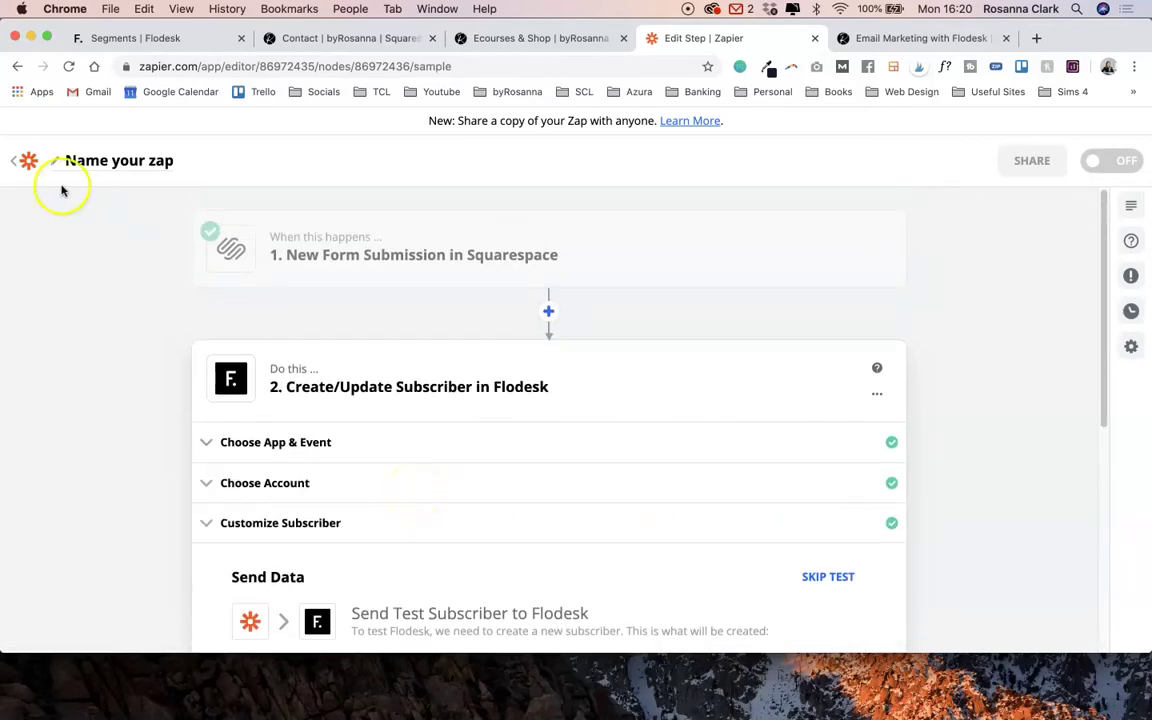
{"action": "left_click", "coordinate": [20, 160]}
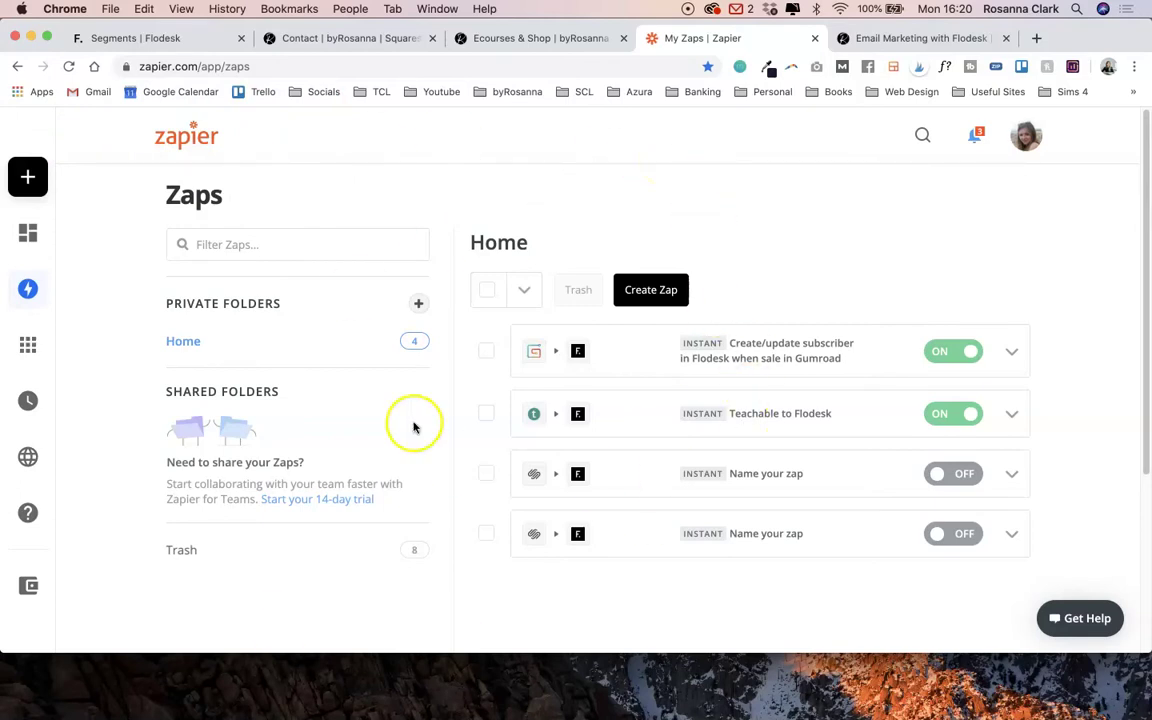
Step: Switch to the Squarespace Contact page, expand it to a full-width preview, and examine the design enquiry form's fields
{"action": "left_click", "coordinate": [312, 45]}
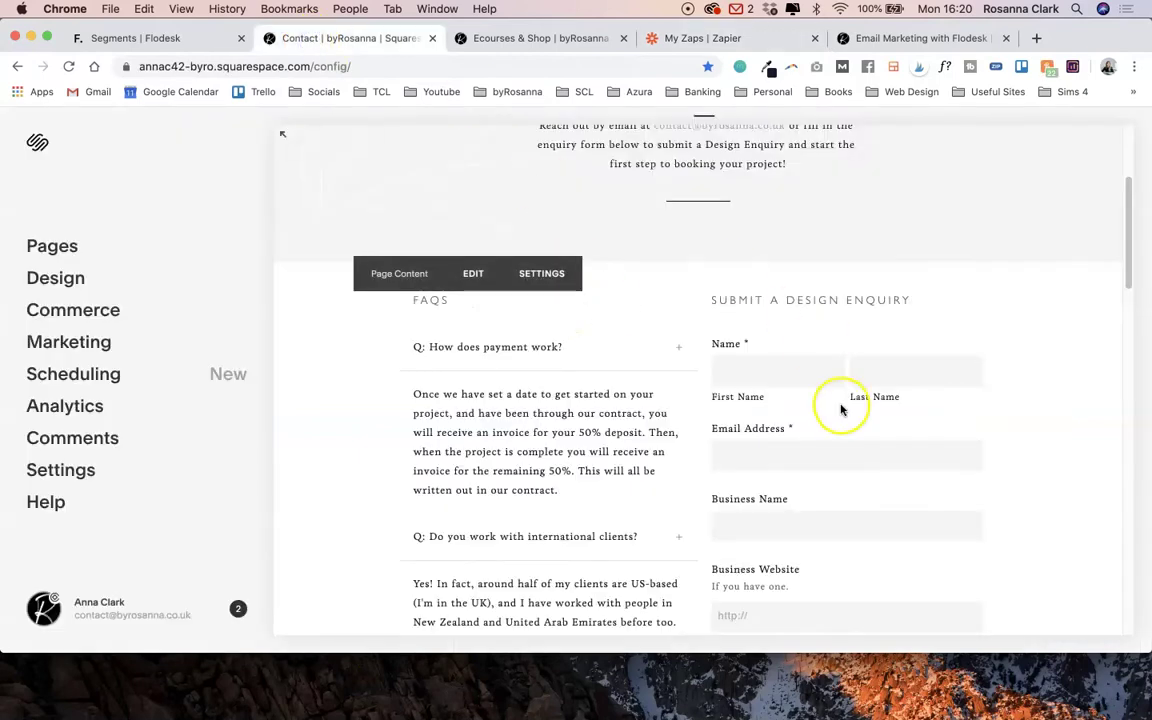
{"action": "scroll", "coordinate": [841, 432], "scroll_direction": "down", "scroll_amount": 5}
{"action": "scroll", "coordinate": [841, 432], "scroll_direction": "up", "scroll_amount": 4}
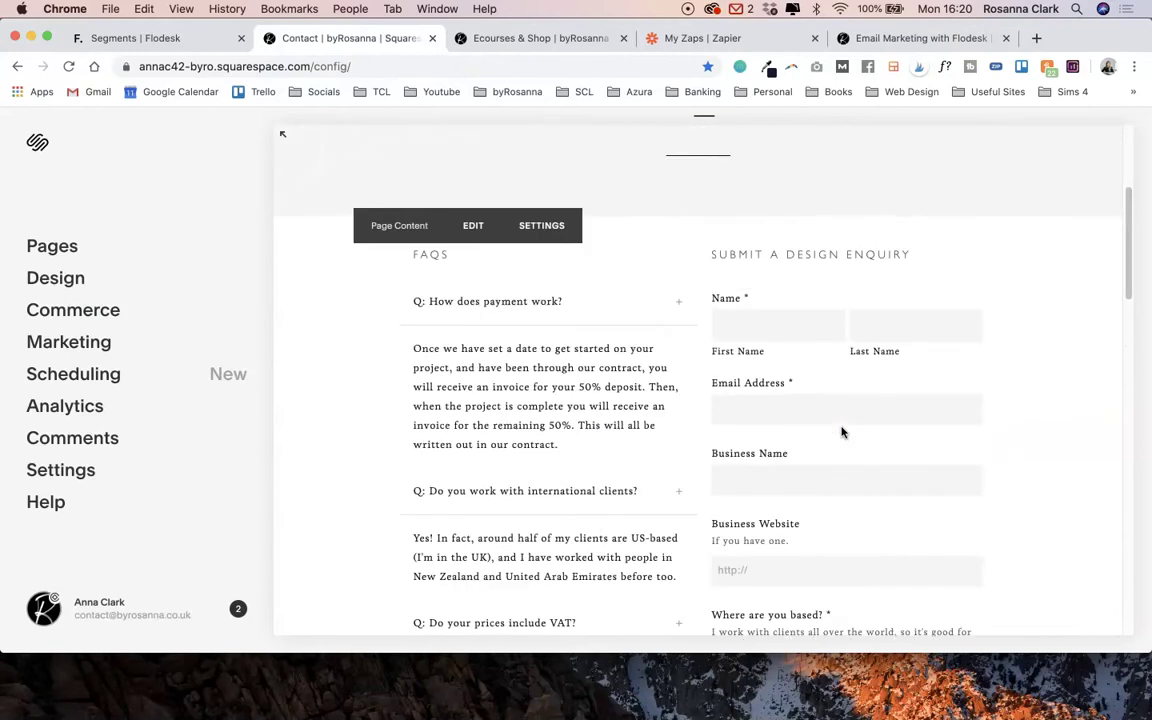
{"action": "scroll", "coordinate": [841, 432], "scroll_direction": "up", "scroll_amount": 1}
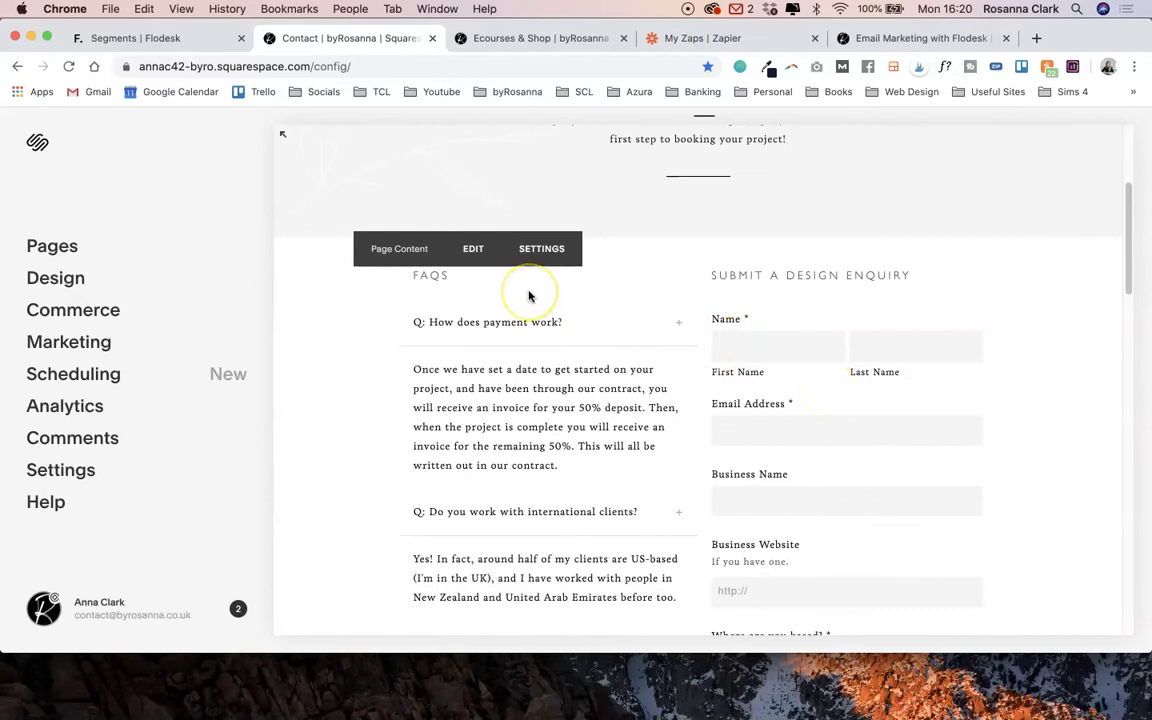
{"action": "scroll", "coordinate": [530, 296], "scroll_direction": "down", "scroll_amount": 2}
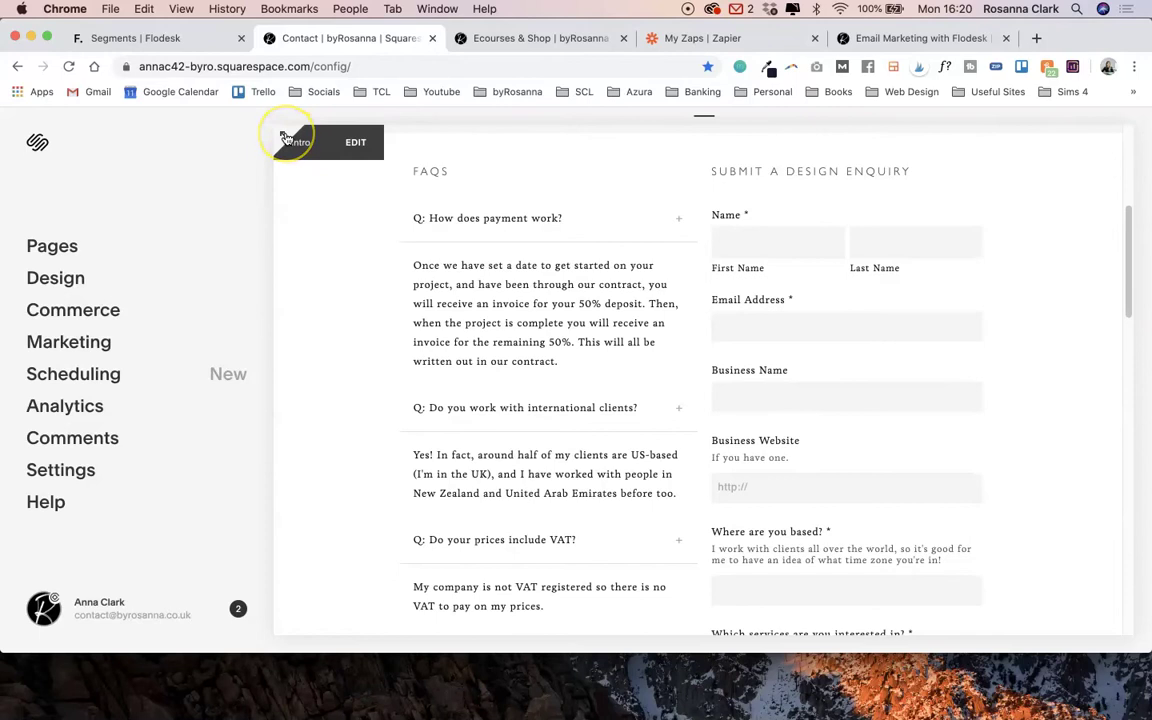
{"action": "left_click", "coordinate": [285, 137]}
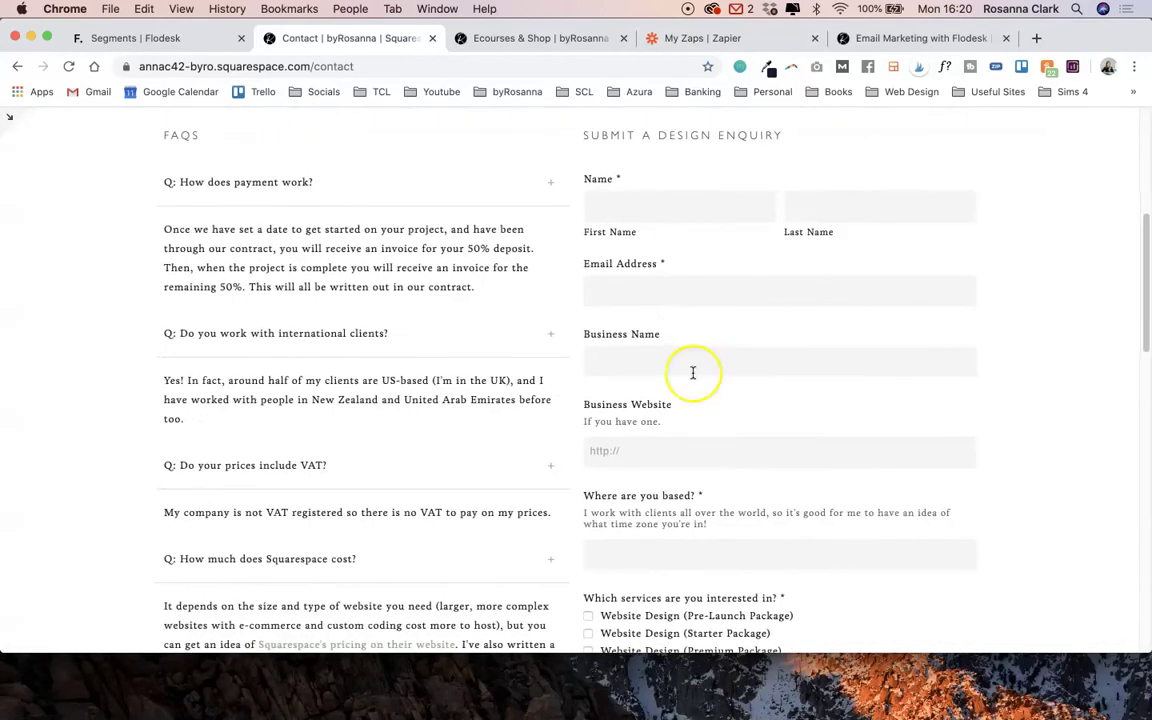
{"action": "scroll", "coordinate": [692, 372], "scroll_direction": "down", "scroll_amount": 3}
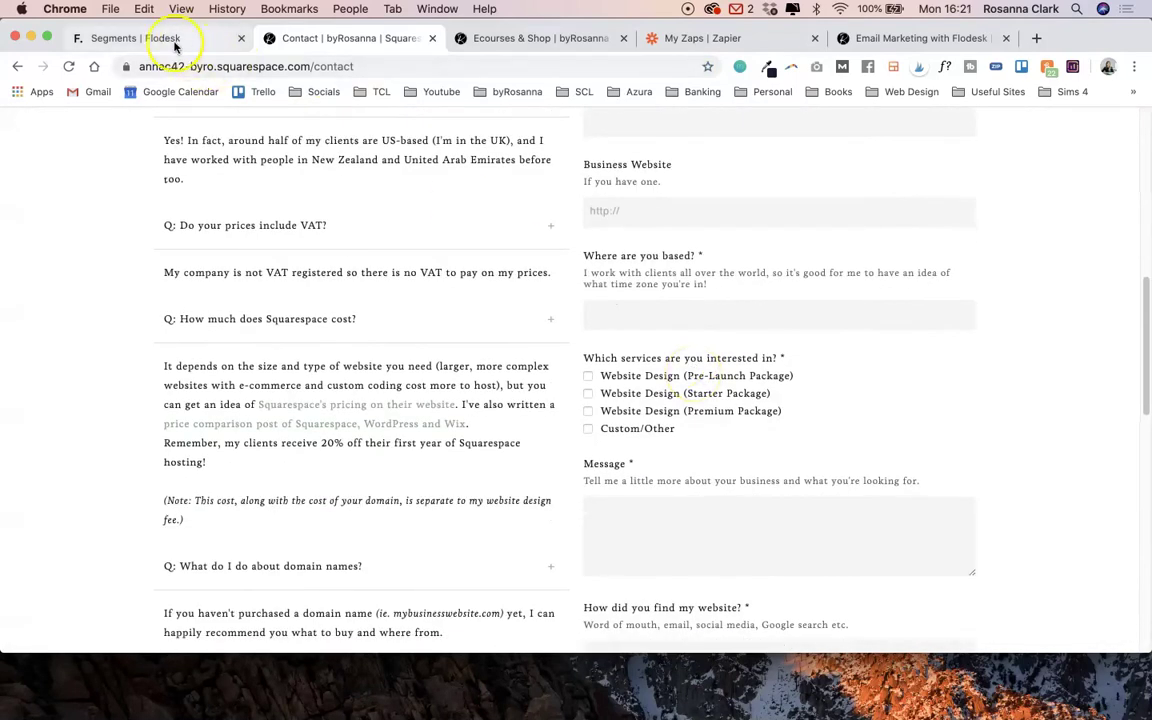
Step: Glance at the Flodesk segments, return to the Contact page, and examine the enquiry form's questions and service options
{"action": "left_click", "coordinate": [160, 42]}
{"action": "left_click", "coordinate": [327, 40]}
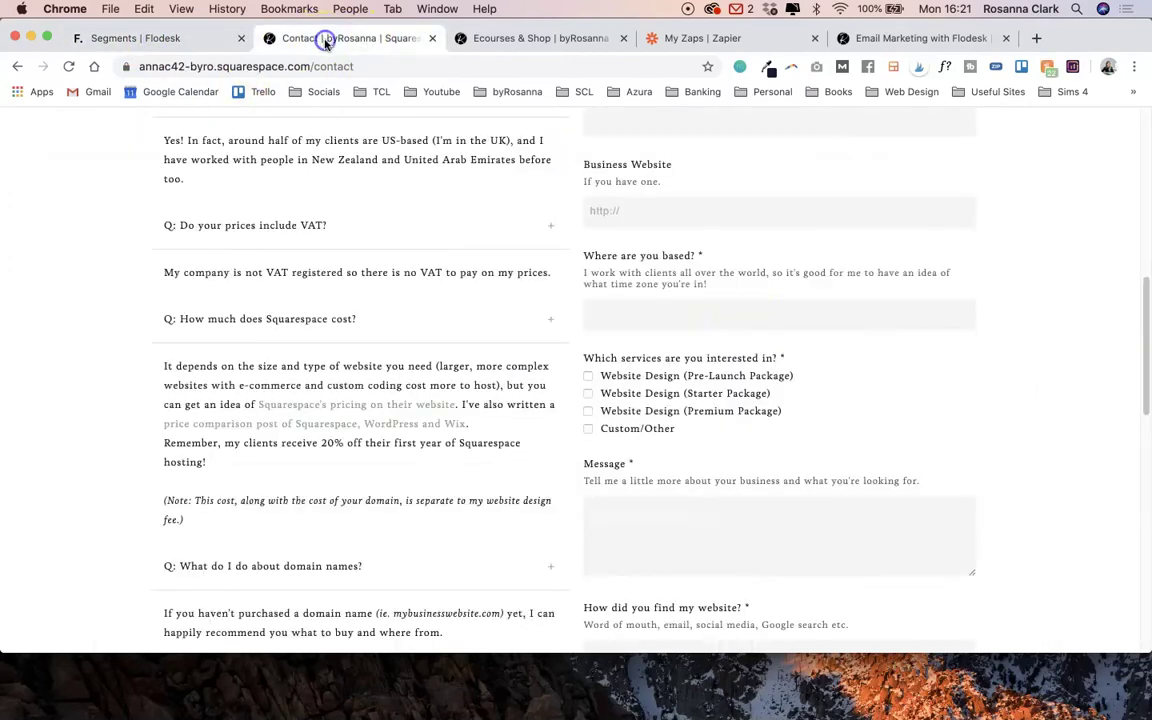
{"action": "scroll", "coordinate": [755, 345], "scroll_direction": "down", "scroll_amount": 4}
{"action": "scroll", "coordinate": [755, 345], "scroll_direction": "up", "scroll_amount": 5}
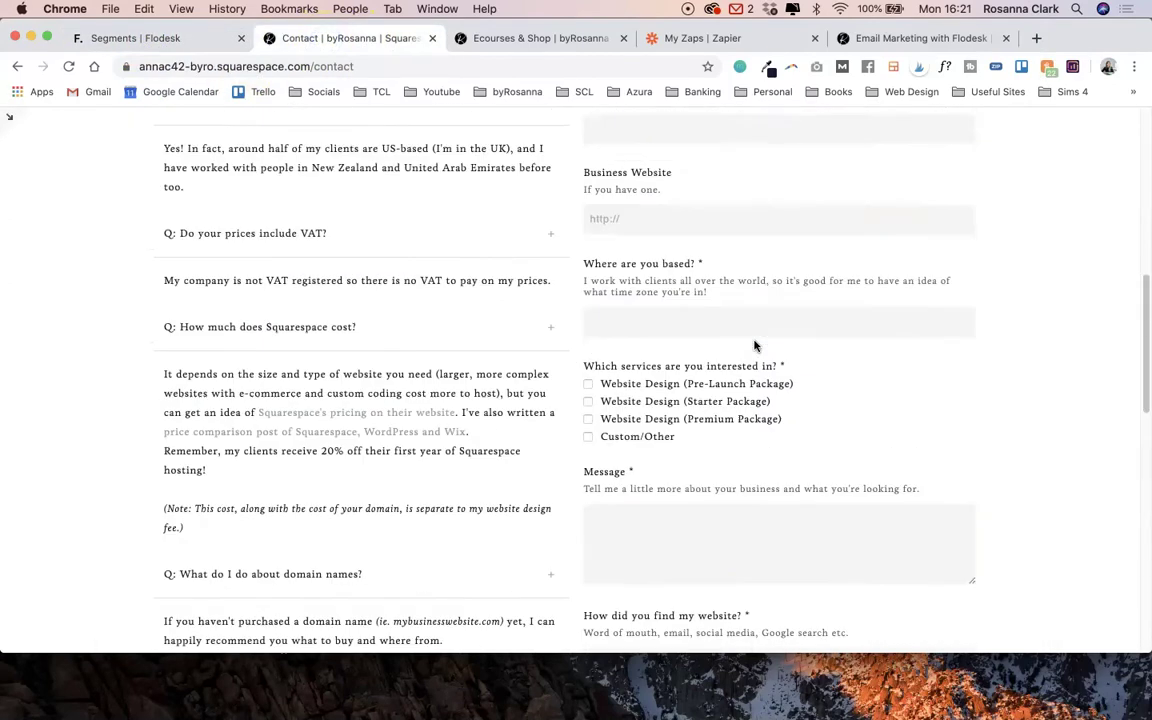
{"action": "scroll", "coordinate": [755, 345], "scroll_direction": "up", "scroll_amount": 1}
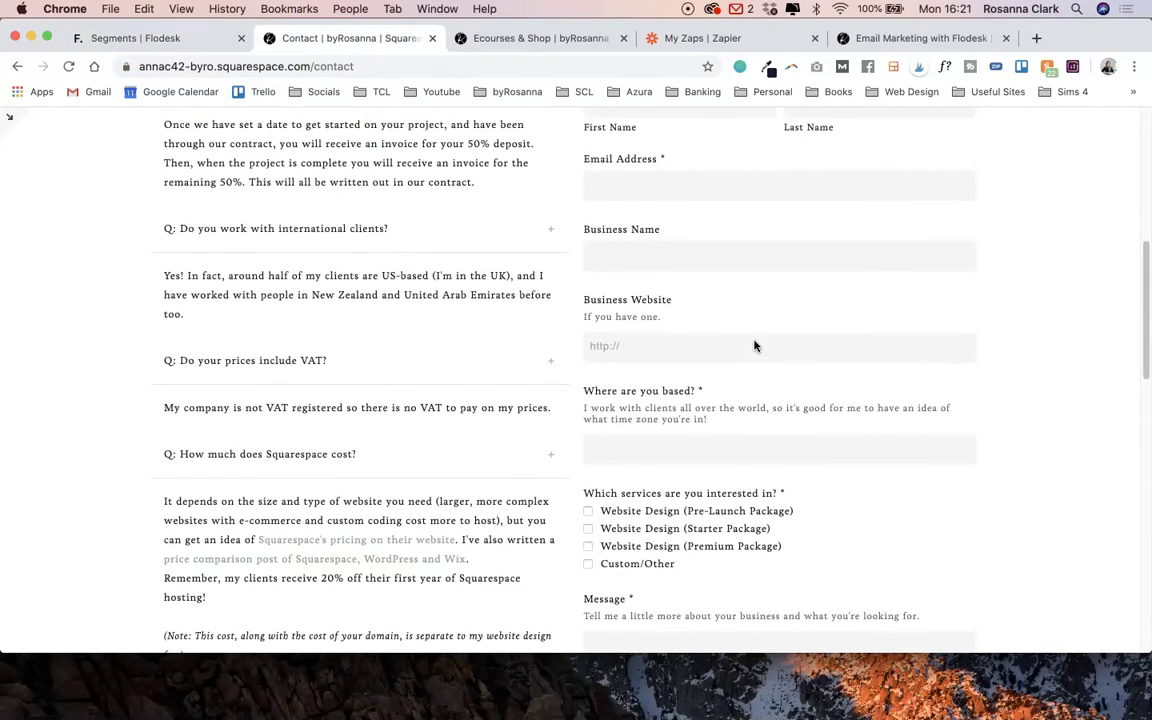
{"action": "scroll", "coordinate": [730, 442], "scroll_direction": "up", "scroll_amount": 3}
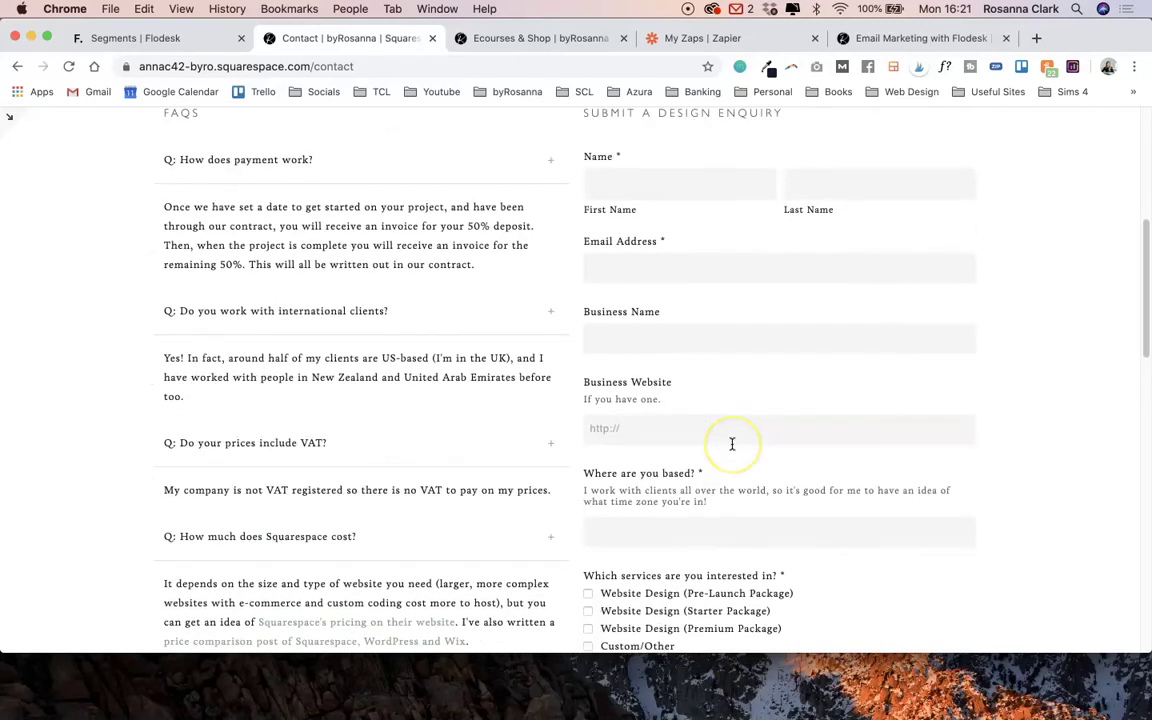
{"action": "scroll", "coordinate": [816, 498], "scroll_direction": "down", "scroll_amount": 4}
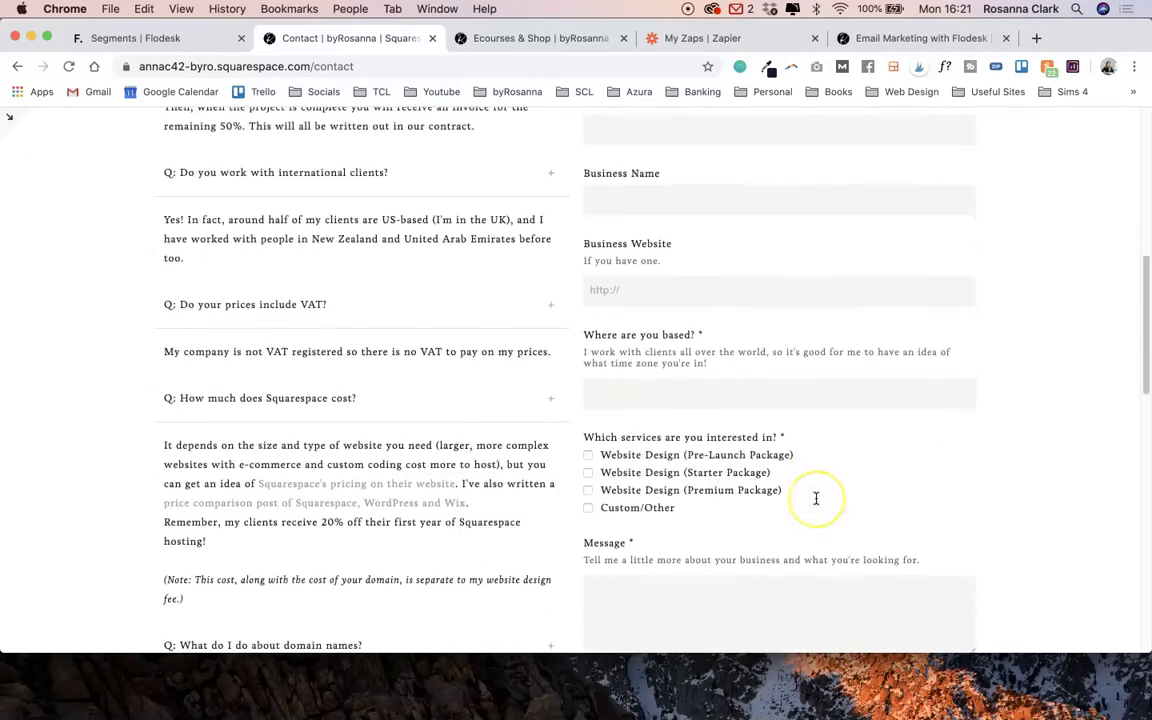
Step: Examine the design enquiry form from its message question back up to the name, email and business fields
{"action": "scroll", "coordinate": [816, 498], "scroll_direction": "down", "scroll_amount": 1}
{"action": "scroll", "coordinate": [816, 498], "scroll_direction": "up", "scroll_amount": 1}
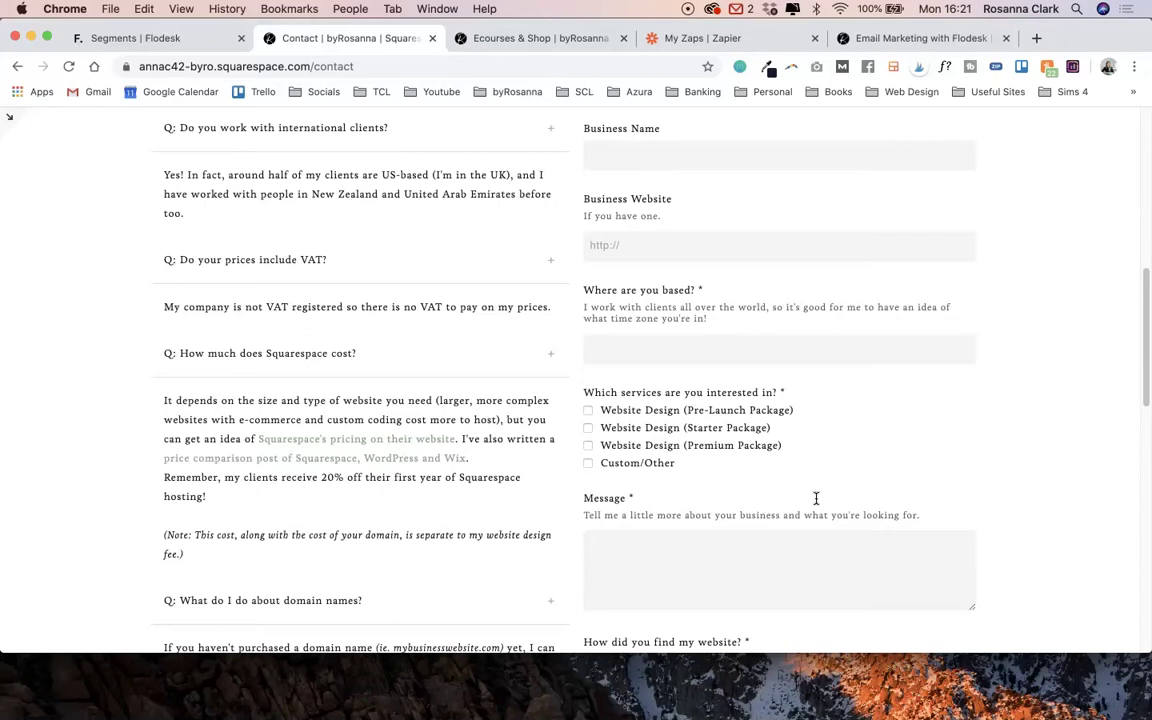
{"action": "scroll", "coordinate": [816, 498], "scroll_direction": "up", "scroll_amount": 5}
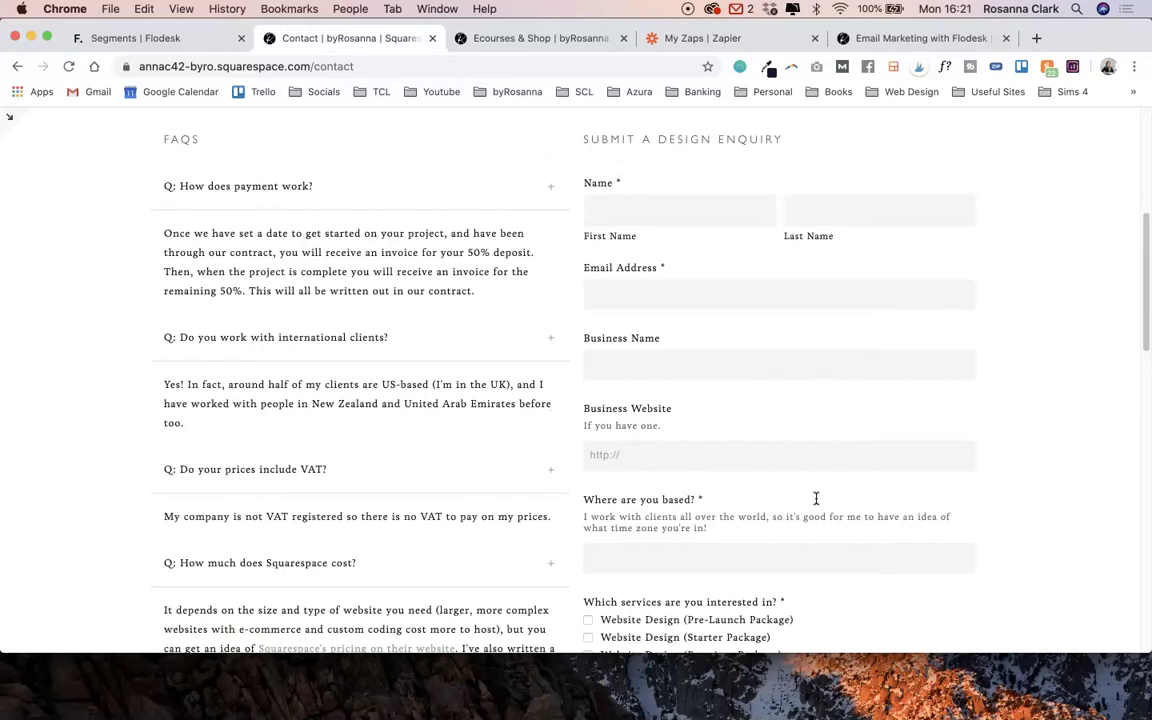
{"action": "scroll", "coordinate": [571, 278], "scroll_direction": "up", "scroll_amount": 2}
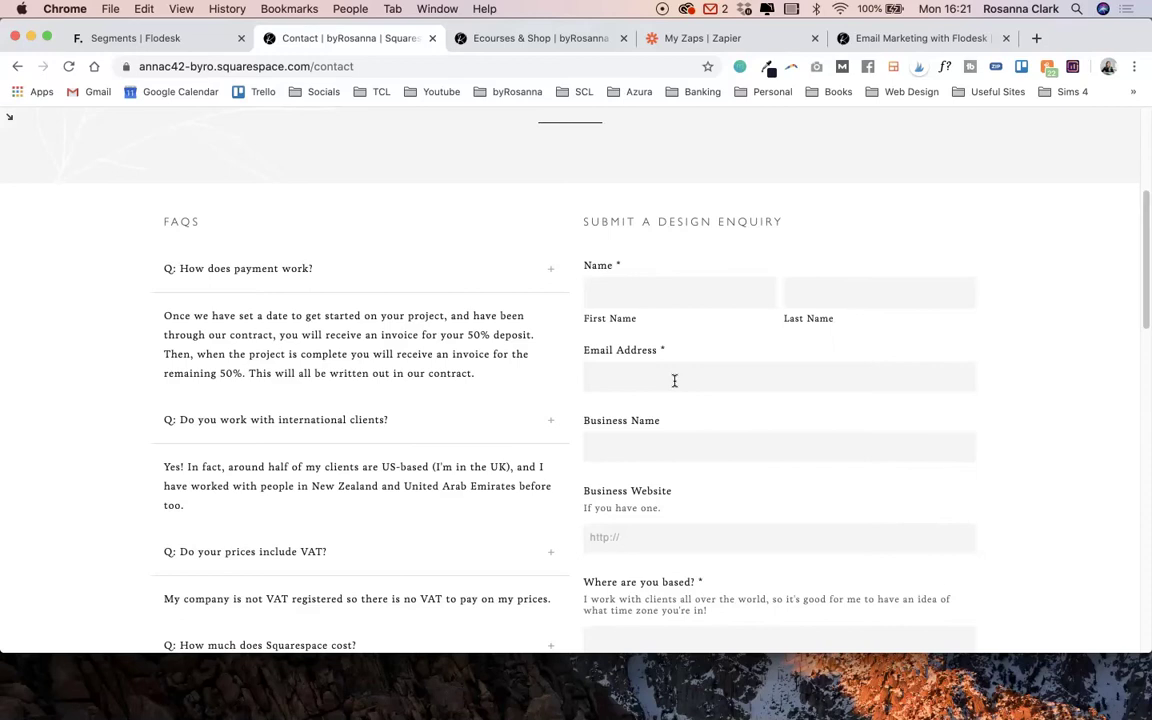
{"action": "scroll", "coordinate": [674, 381], "scroll_direction": "down", "scroll_amount": 3}
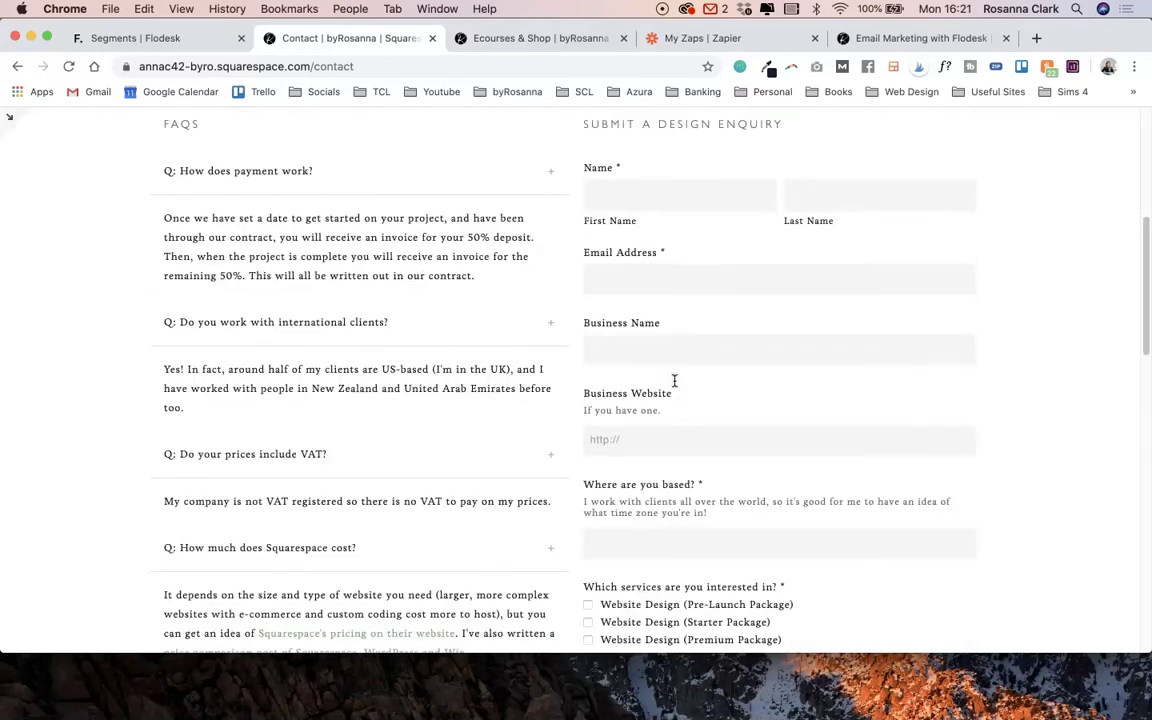
Step: Browse the course and planner products on the Ecourses & Shop page, glancing at the Flodesk segments and the Zaps list
{"action": "key", "text": "ctrl+Tab"}
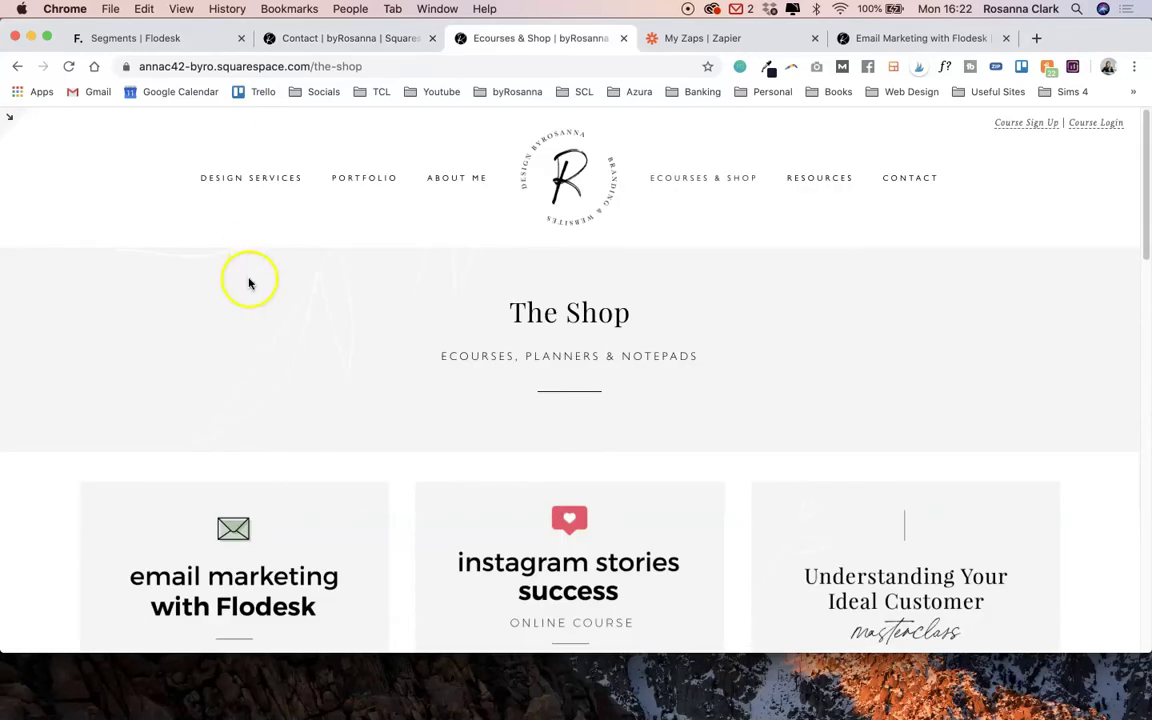
{"action": "scroll", "coordinate": [373, 450], "scroll_direction": "down", "scroll_amount": 3}
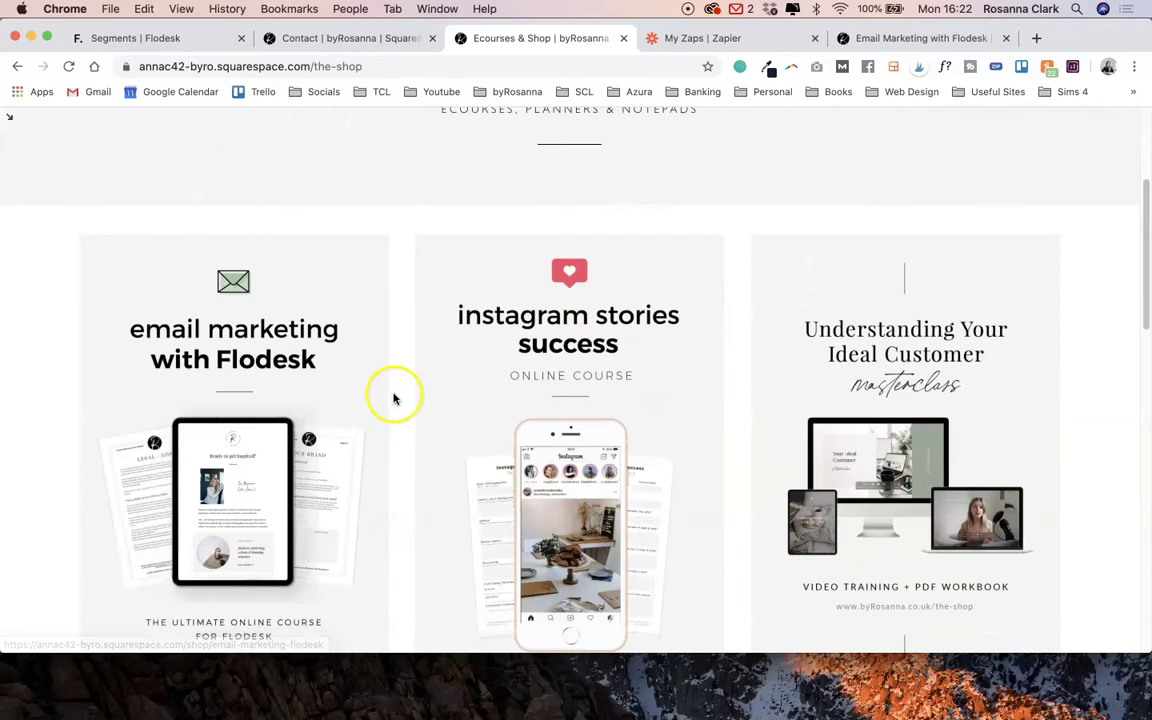
{"action": "left_click", "coordinate": [147, 40]}
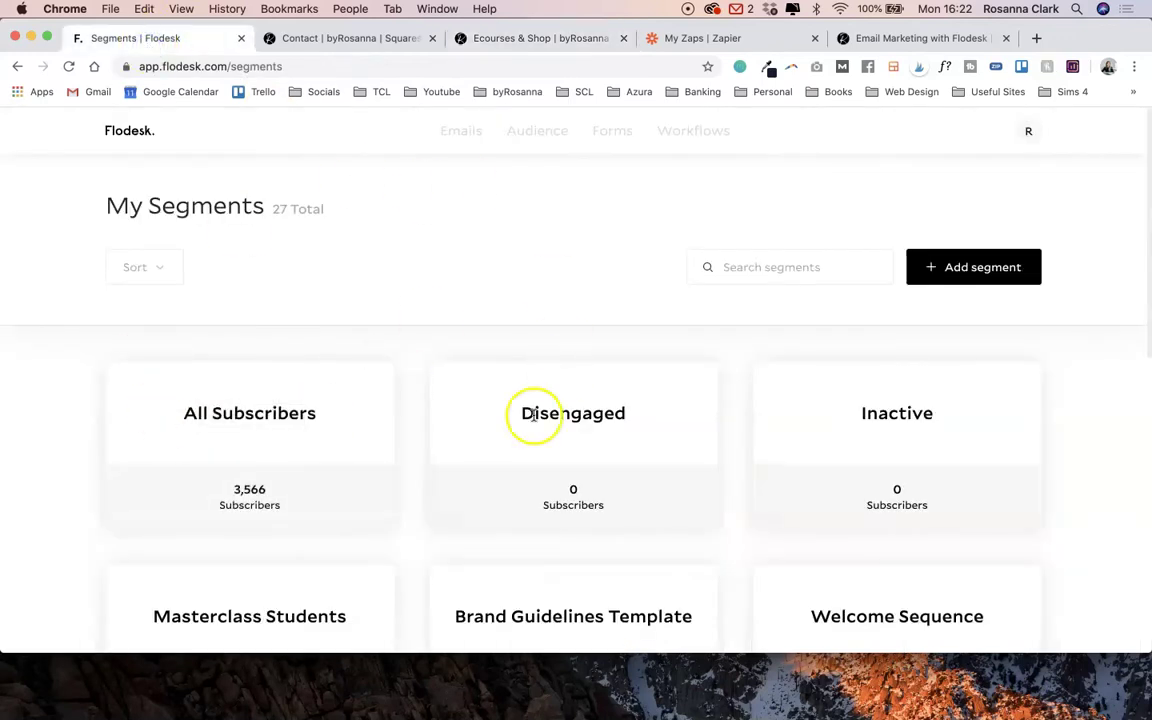
{"action": "left_click", "coordinate": [702, 40]}
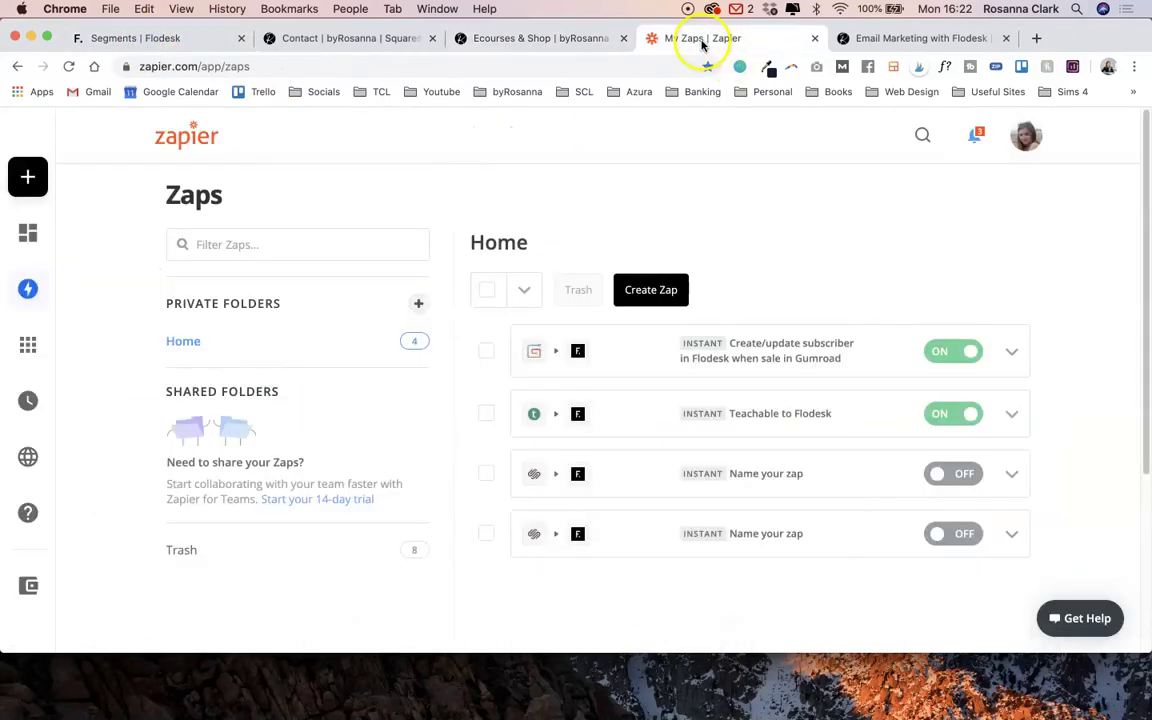
{"action": "left_click", "coordinate": [496, 38]}
{"action": "scroll", "coordinate": [360, 418], "scroll_direction": "up", "scroll_amount": 3}
{"action": "scroll", "coordinate": [360, 416], "scroll_direction": "down", "scroll_amount": 5}
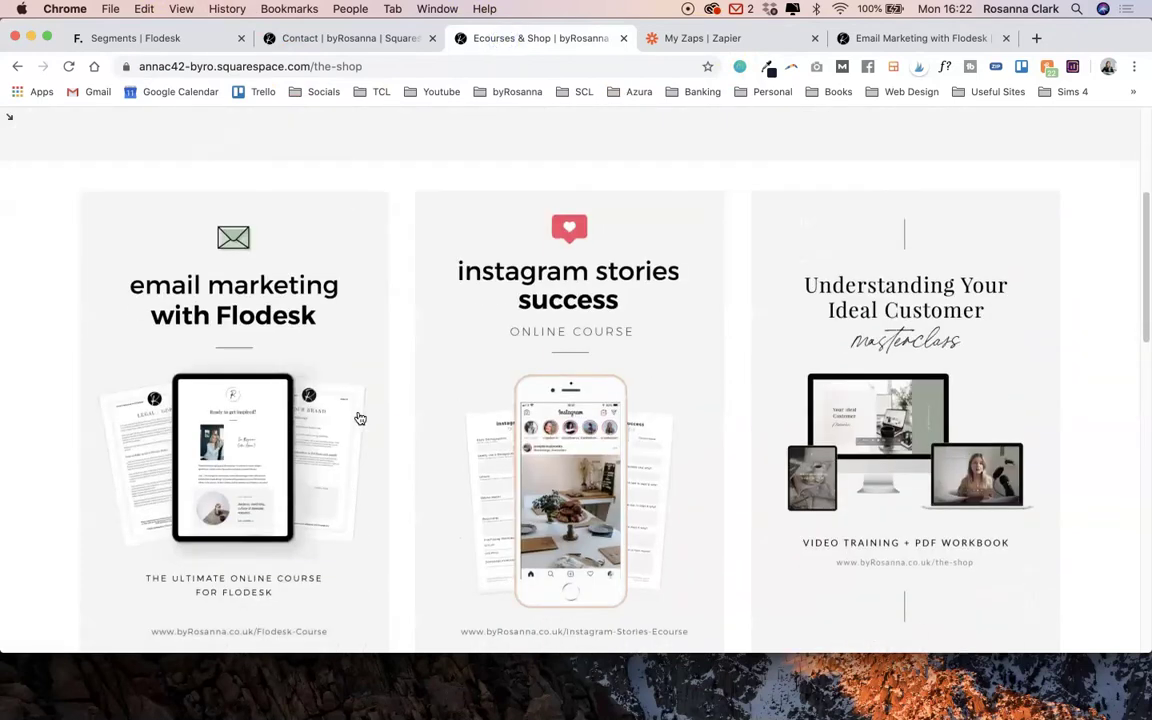
{"action": "scroll", "coordinate": [379, 412], "scroll_direction": "down", "scroll_amount": 5}
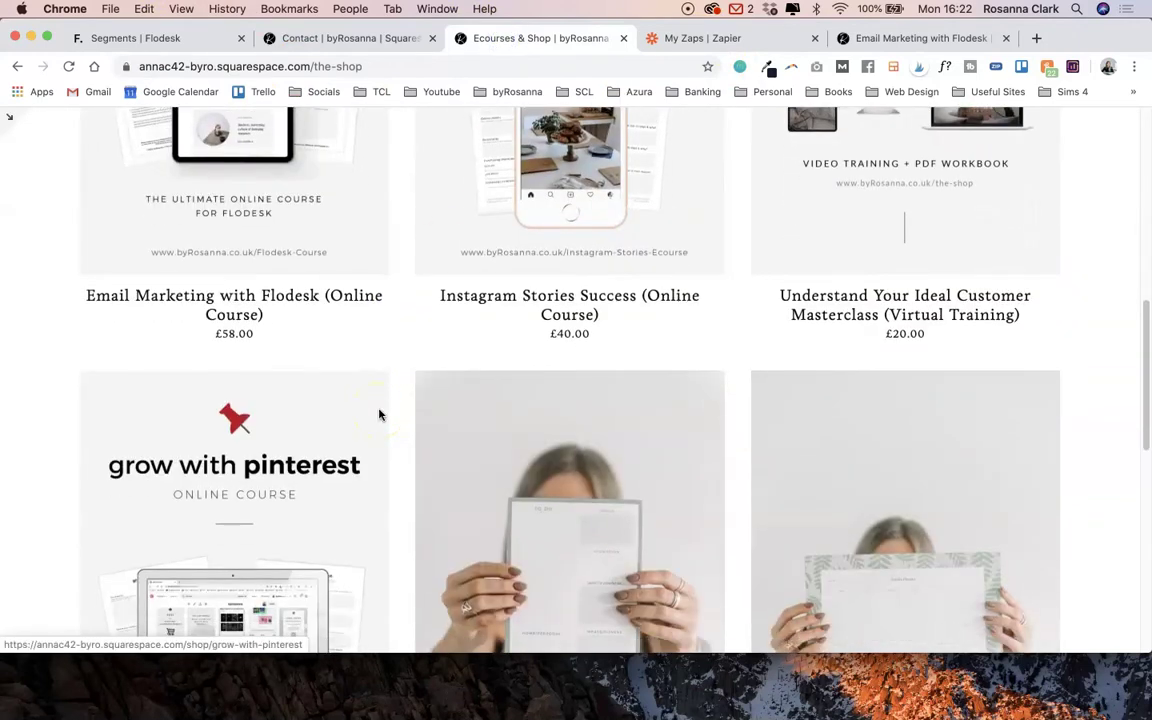
{"action": "scroll", "coordinate": [300, 300], "scroll_direction": "up", "scroll_amount": 10}
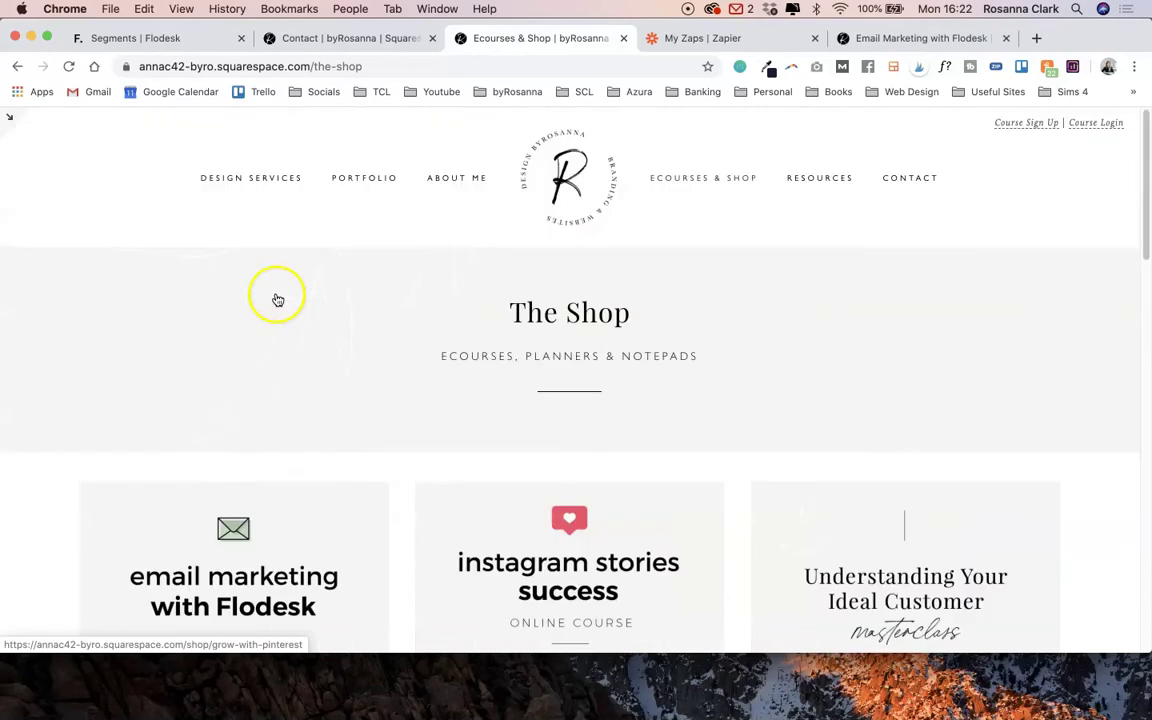
Step: Leave the shop's full-width preview and open the Mailing Lists settings in the Commerce checkout setup
{"action": "left_click", "coordinate": [10, 118]}
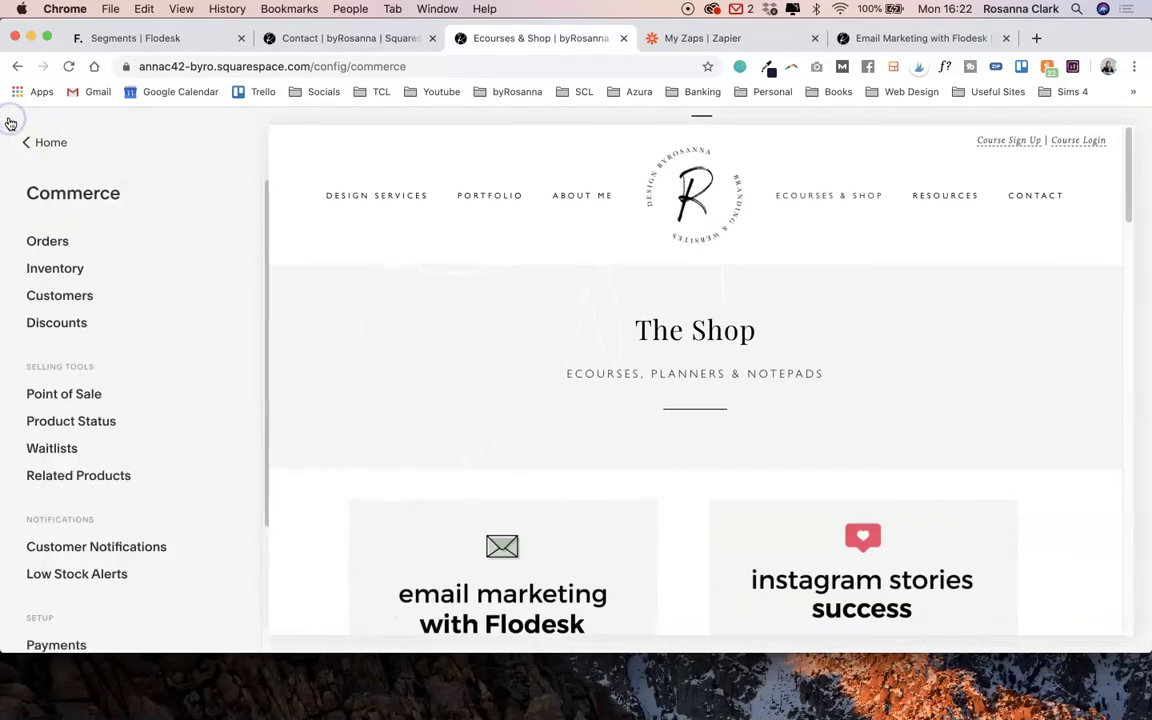
{"action": "scroll", "coordinate": [150, 440], "scroll_direction": "down", "scroll_amount": 2}
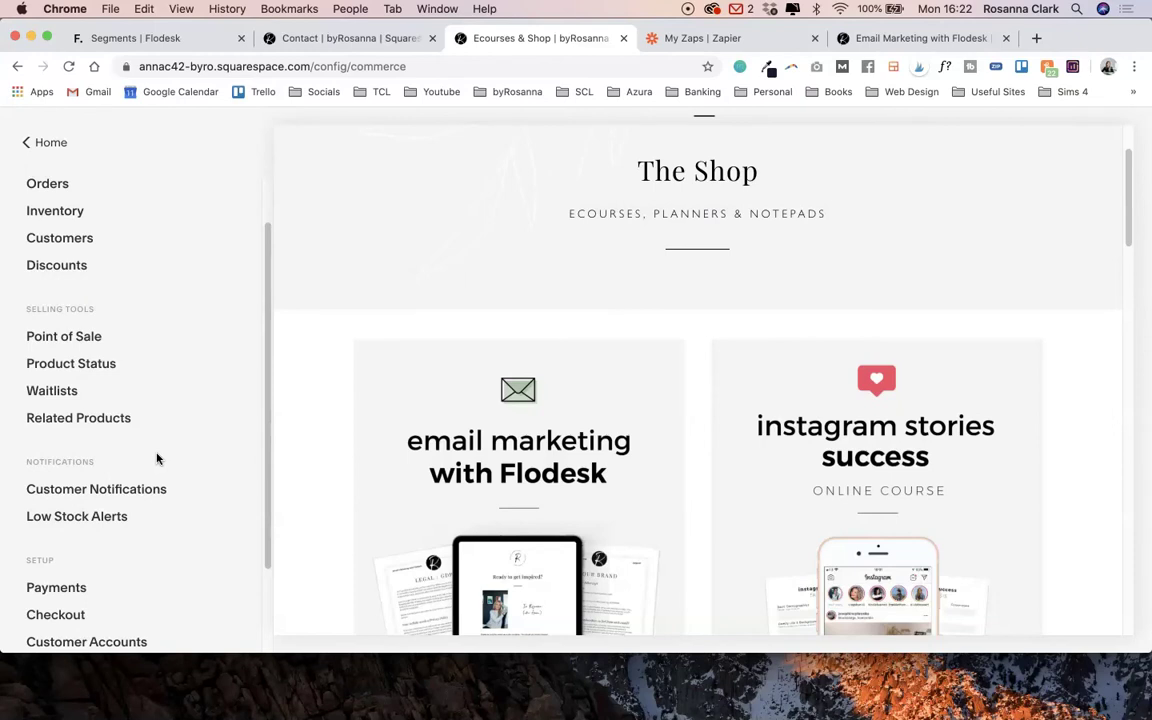
{"action": "scroll", "coordinate": [156, 458], "scroll_direction": "down", "scroll_amount": 3}
{"action": "left_click", "coordinate": [52, 520]}
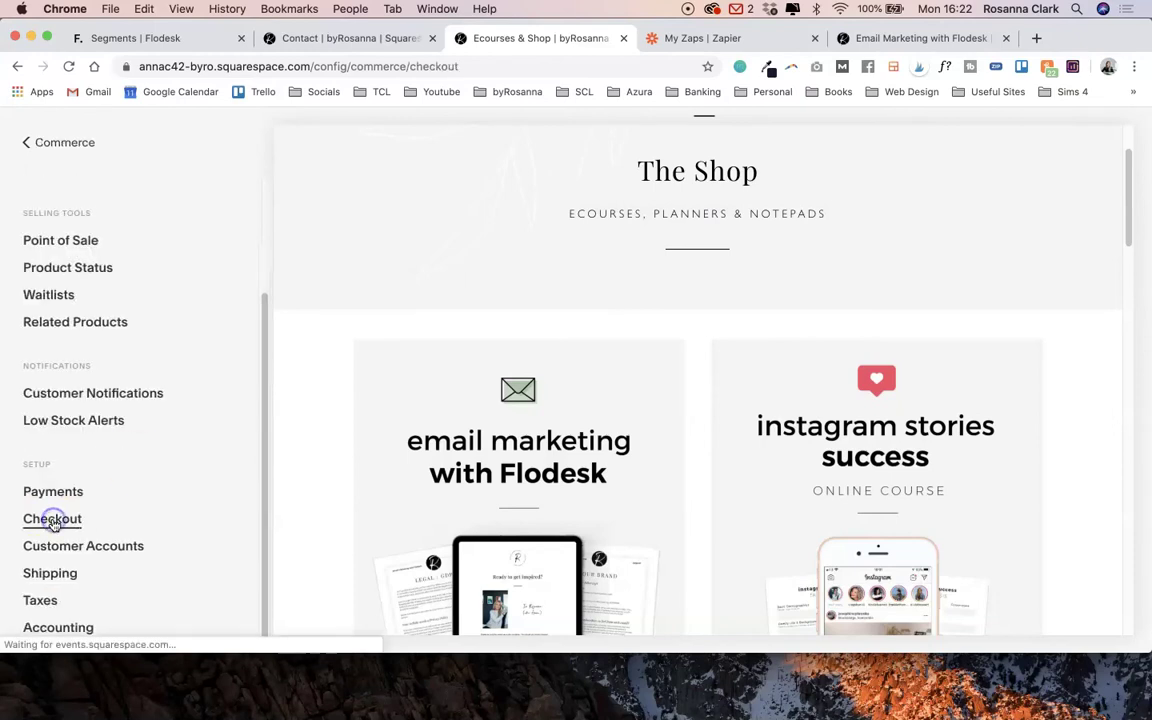
{"action": "scroll", "coordinate": [200, 406], "scroll_direction": "down", "scroll_amount": 3}
{"action": "left_click", "coordinate": [183, 458]}
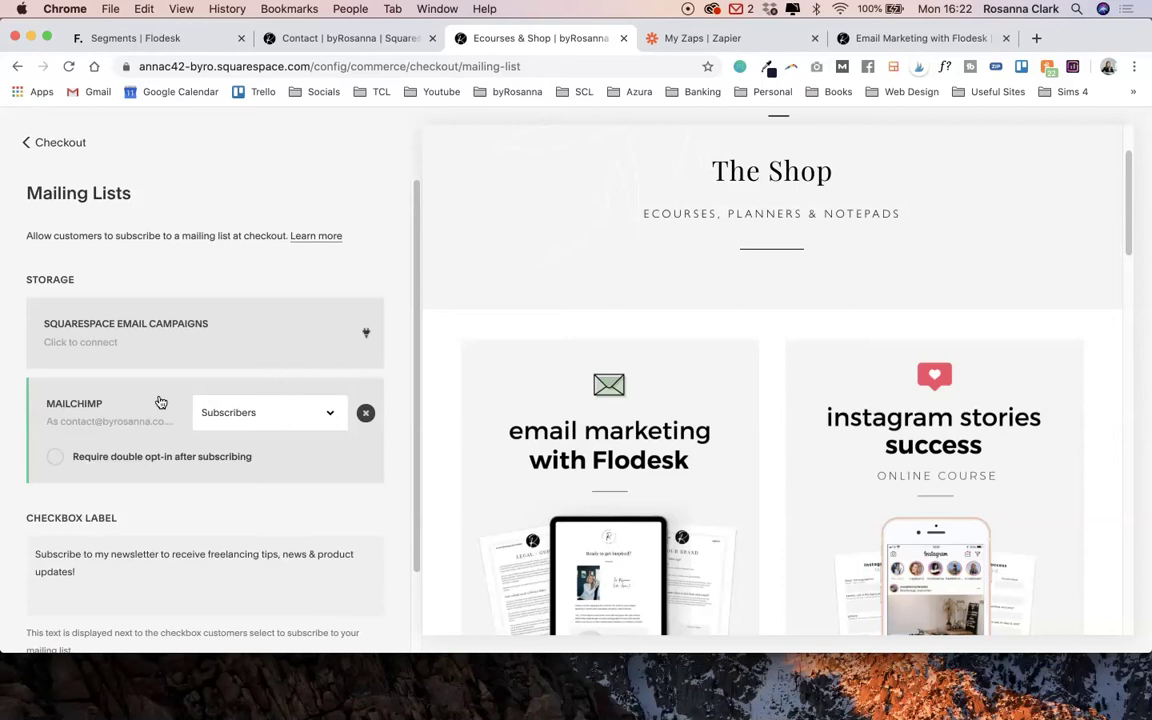
{"action": "left_click", "coordinate": [133, 42]}
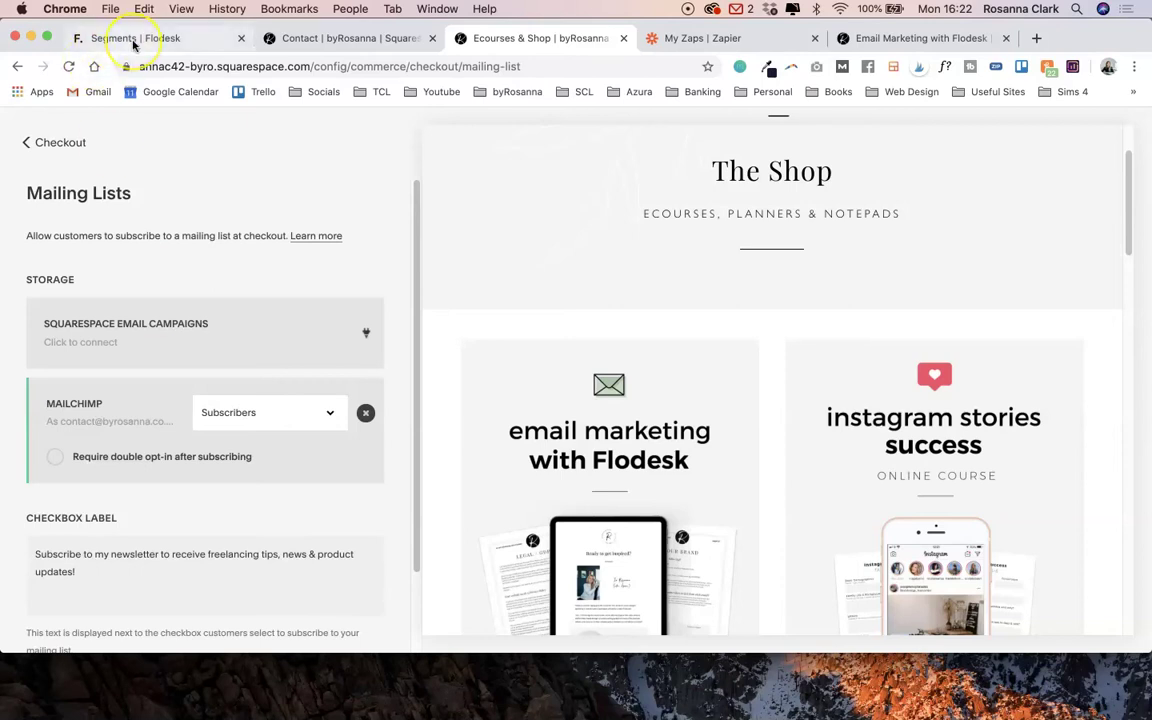
{"action": "left_click", "coordinate": [218, 128]}
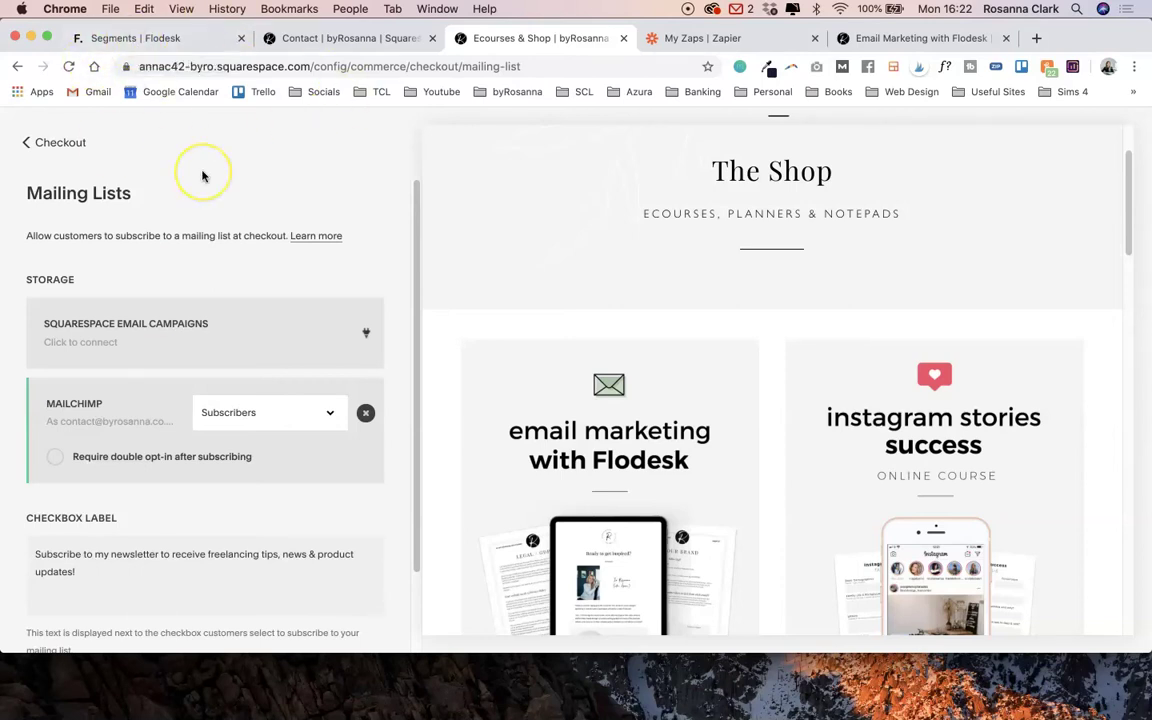
{"action": "scroll", "coordinate": [478, 239], "scroll_direction": "up", "scroll_amount": 2}
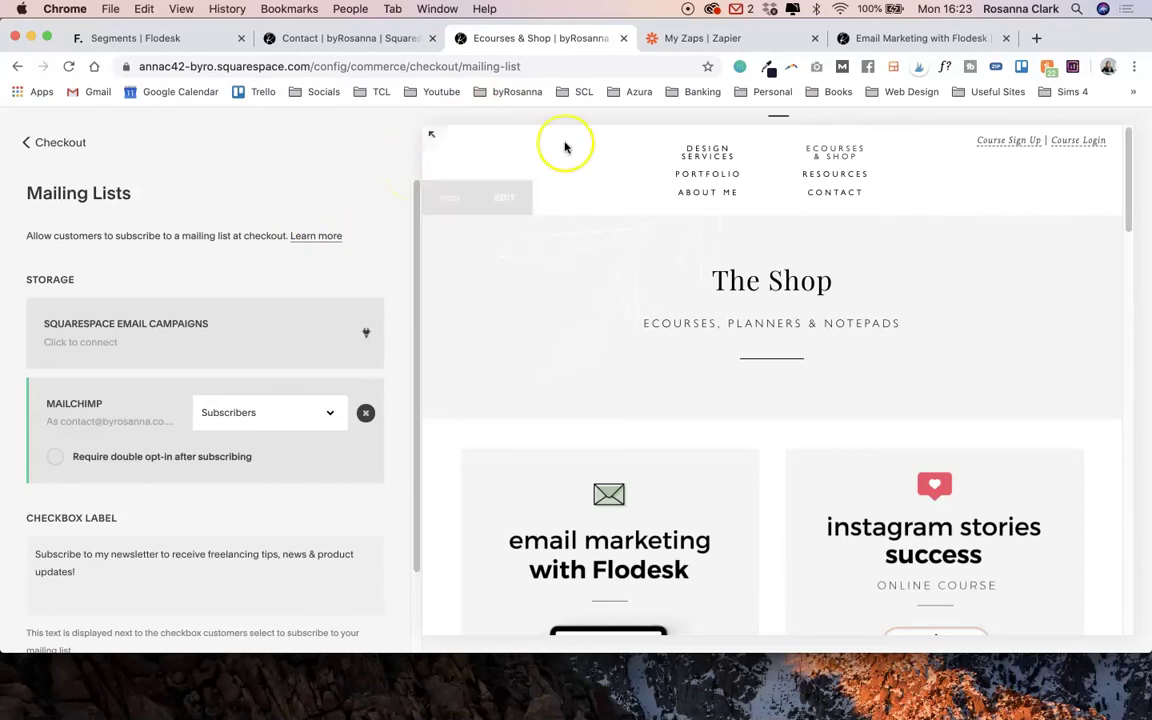
Step: Check the Zaps list and the Mailchimp Audience dashboard, and return to the shop's Mailing Lists settings
{"action": "left_click", "coordinate": [706, 40]}
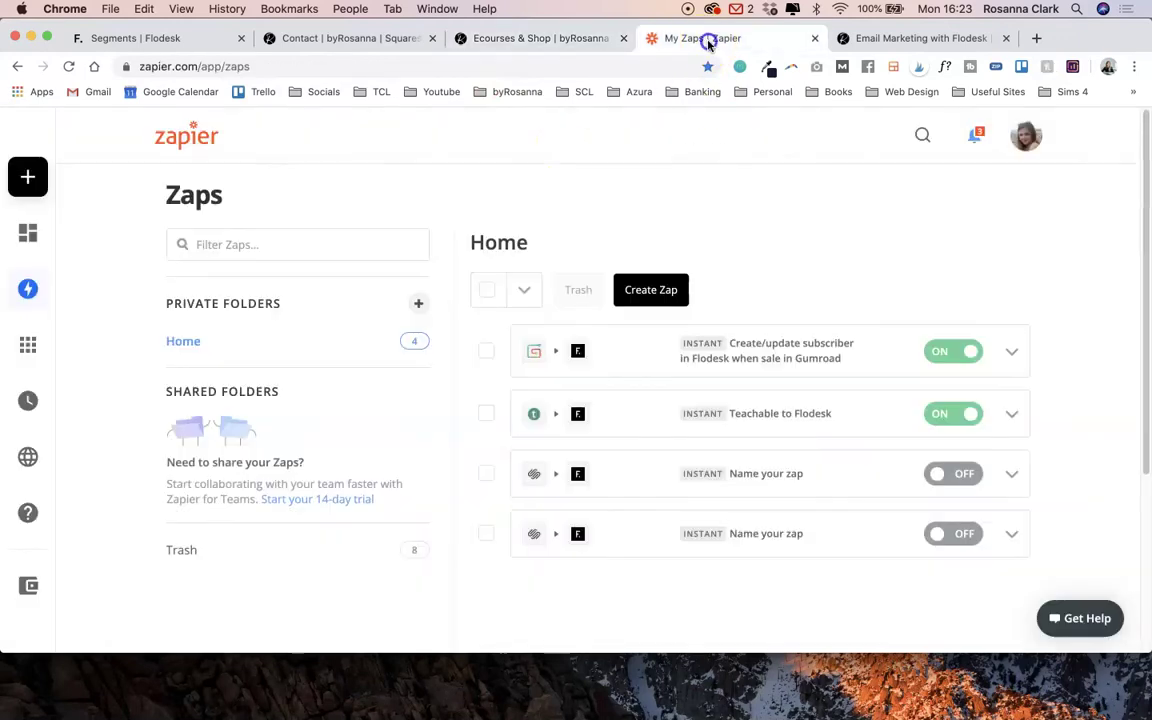
{"action": "left_click", "coordinate": [527, 41]}
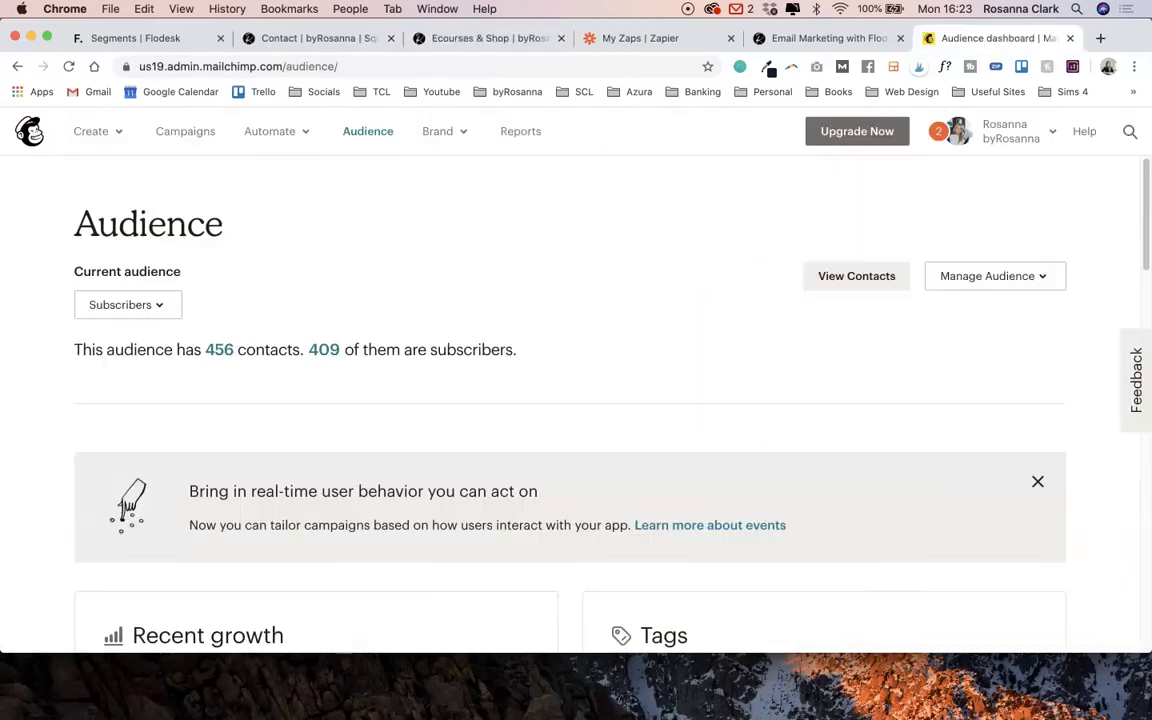
{"action": "left_click", "coordinate": [113, 442]}
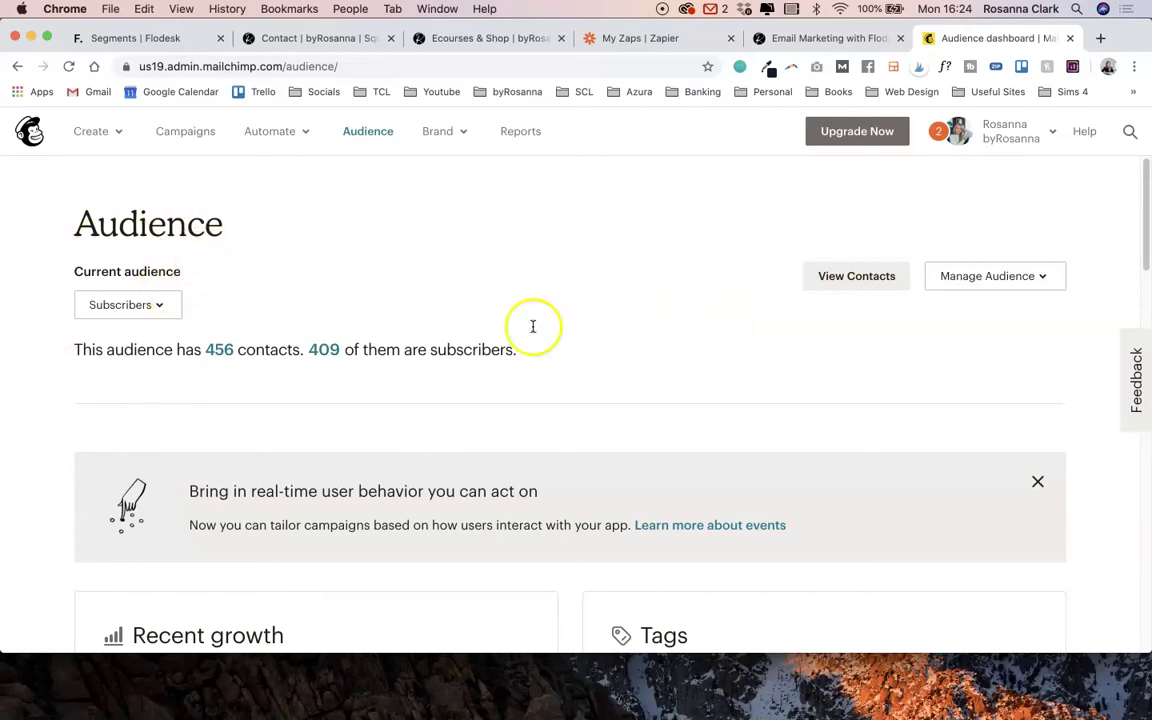
{"action": "left_click", "coordinate": [615, 45]}
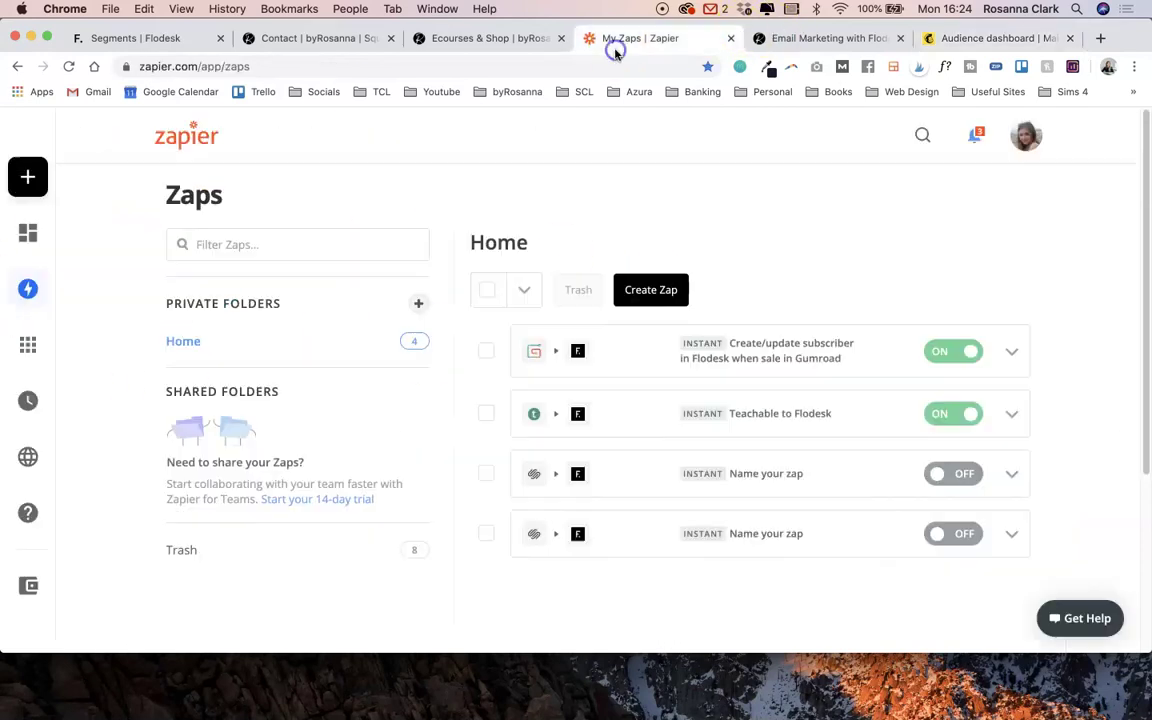
{"action": "left_click", "coordinate": [460, 44]}
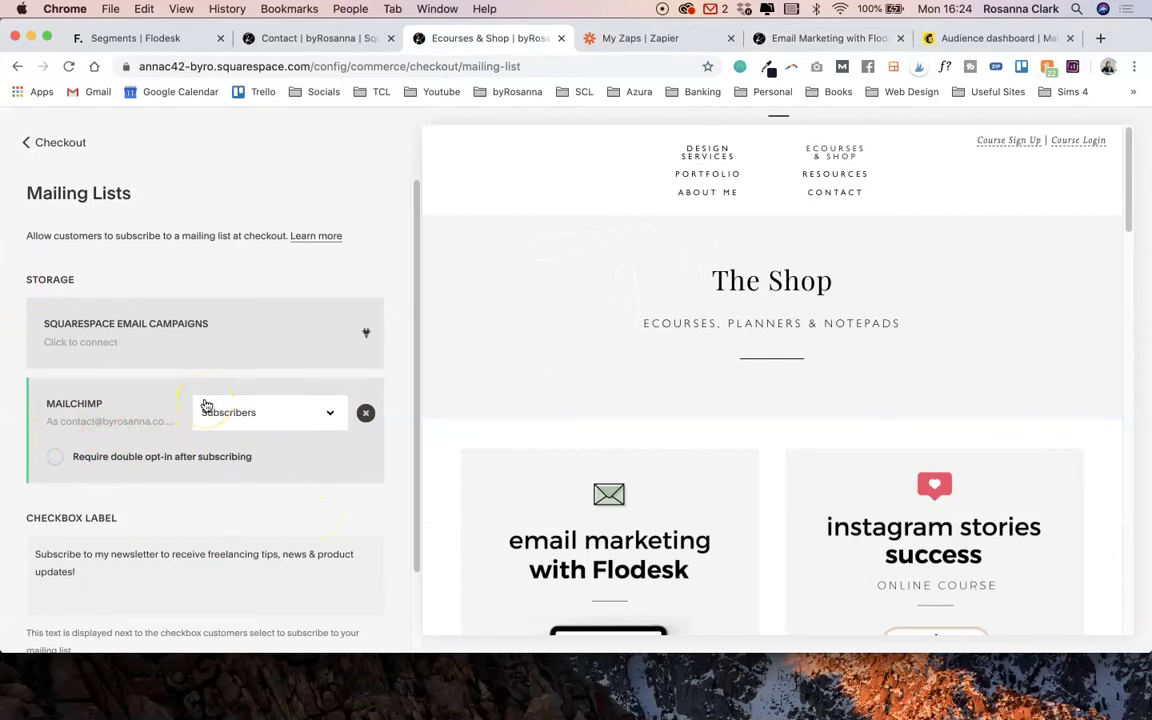
Step: Return to the Checkout settings, reopen the mailing list selection to review its Mailchimp storage option, and switch to the Mailchimp audience
{"action": "left_click", "coordinate": [47, 145]}
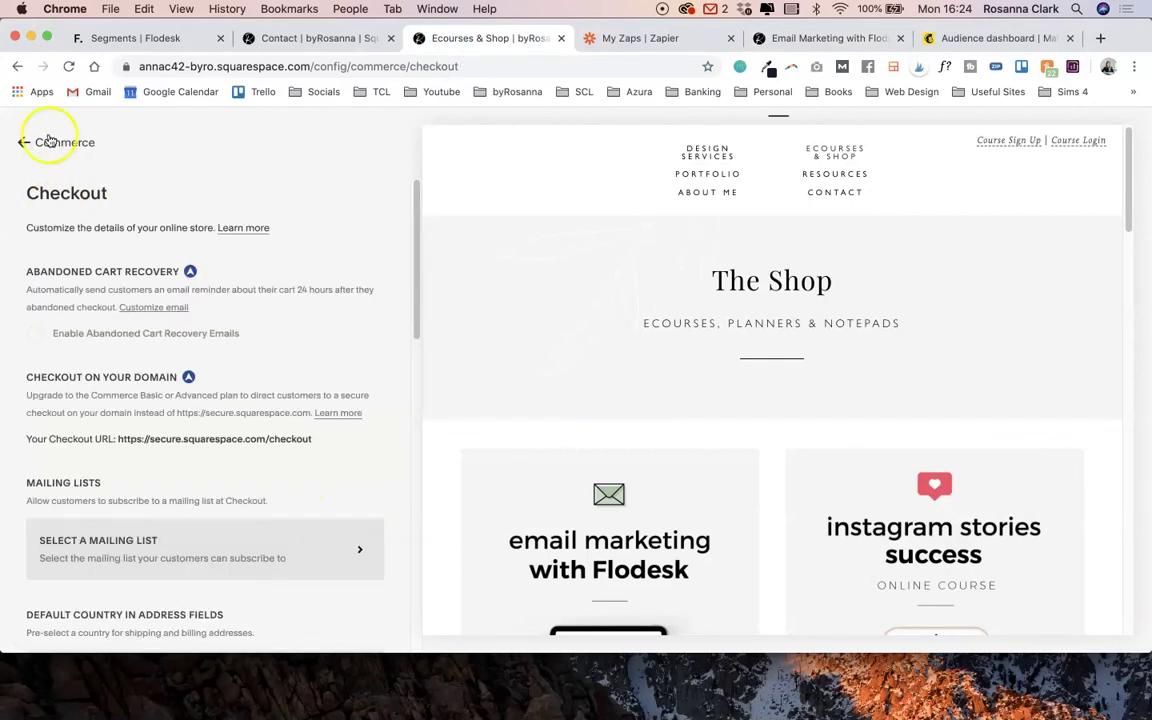
{"action": "scroll", "coordinate": [205, 360], "scroll_direction": "down", "scroll_amount": 3}
{"action": "left_click", "coordinate": [200, 382]}
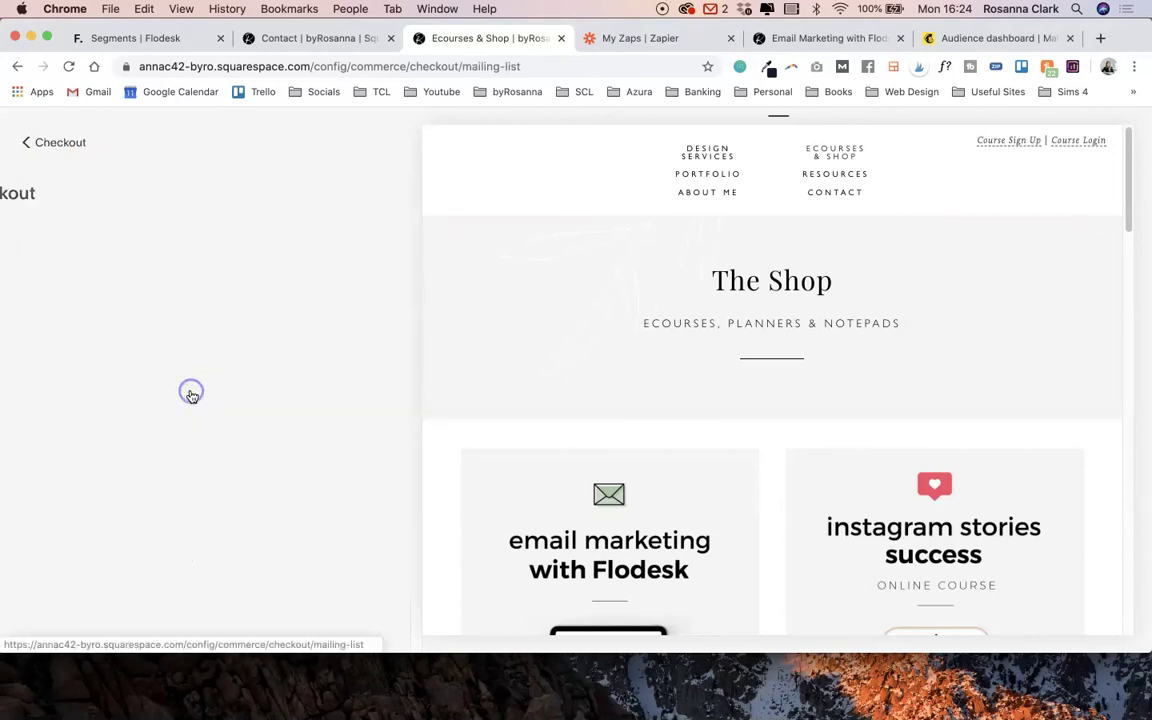
{"action": "scroll", "coordinate": [676, 334], "scroll_direction": "down", "scroll_amount": 3}
{"action": "scroll", "coordinate": [678, 332], "scroll_direction": "down", "scroll_amount": 3}
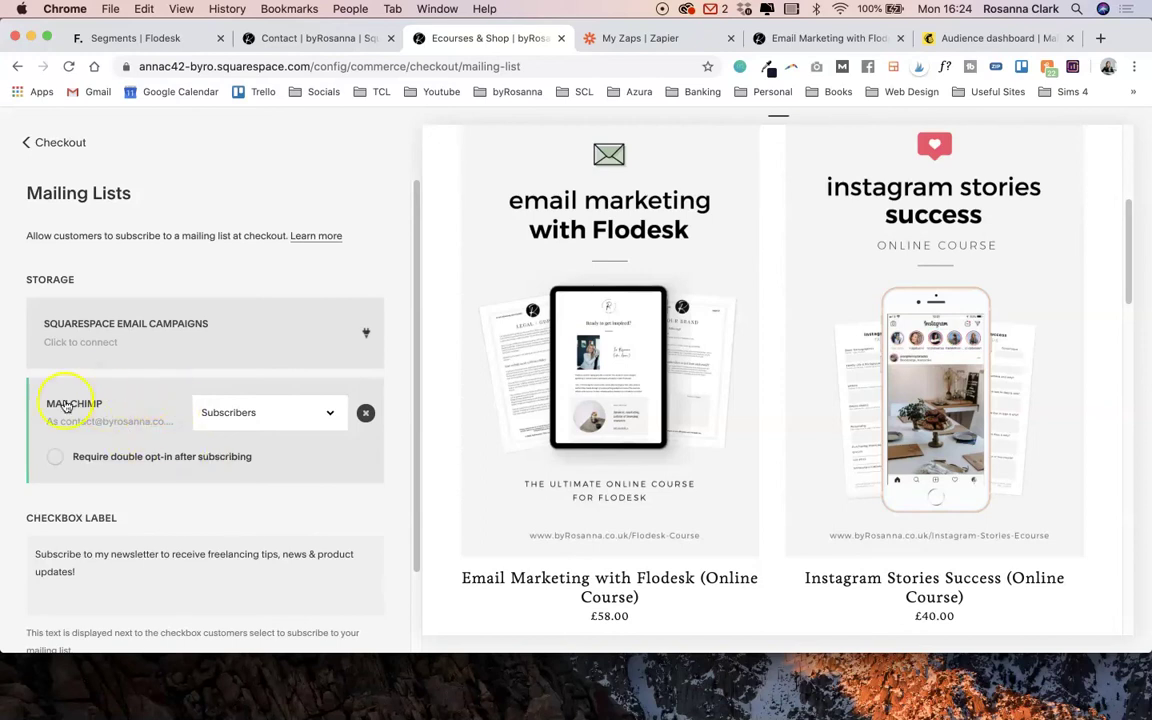
{"action": "left_click", "coordinate": [977, 40]}
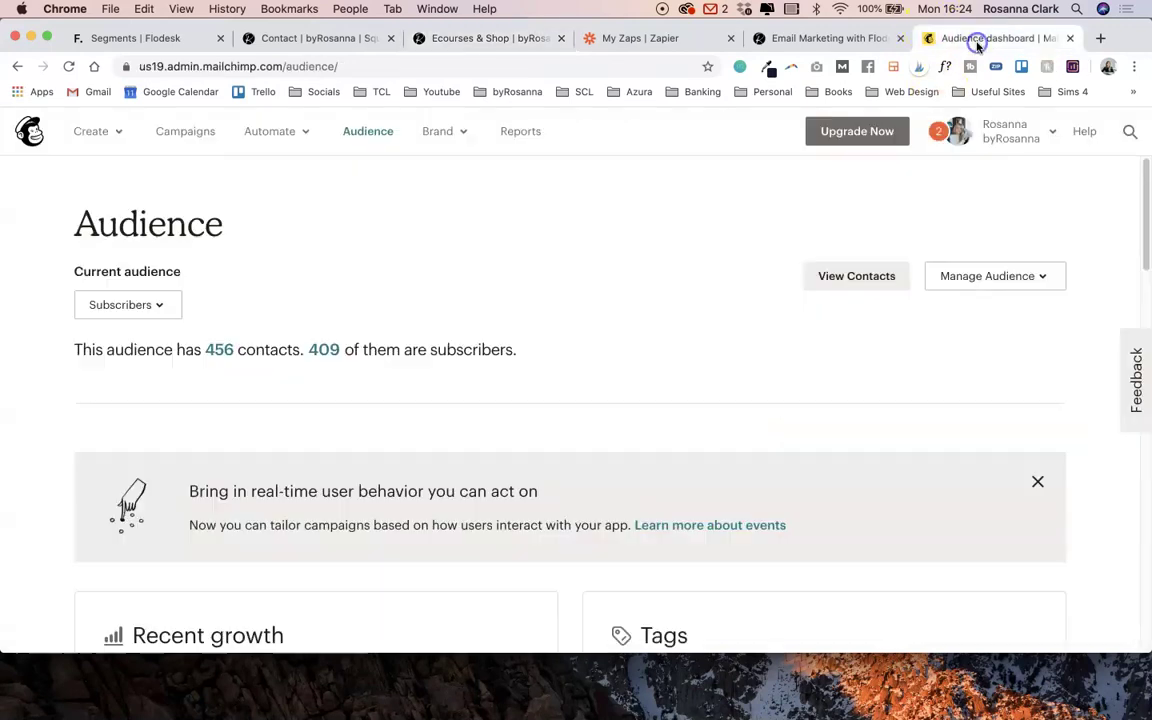
Step: In Zapier, create a new Zap with Mailchimp's New Subscriber as the trigger event and continue to the account stage
{"action": "left_click", "coordinate": [642, 40]}
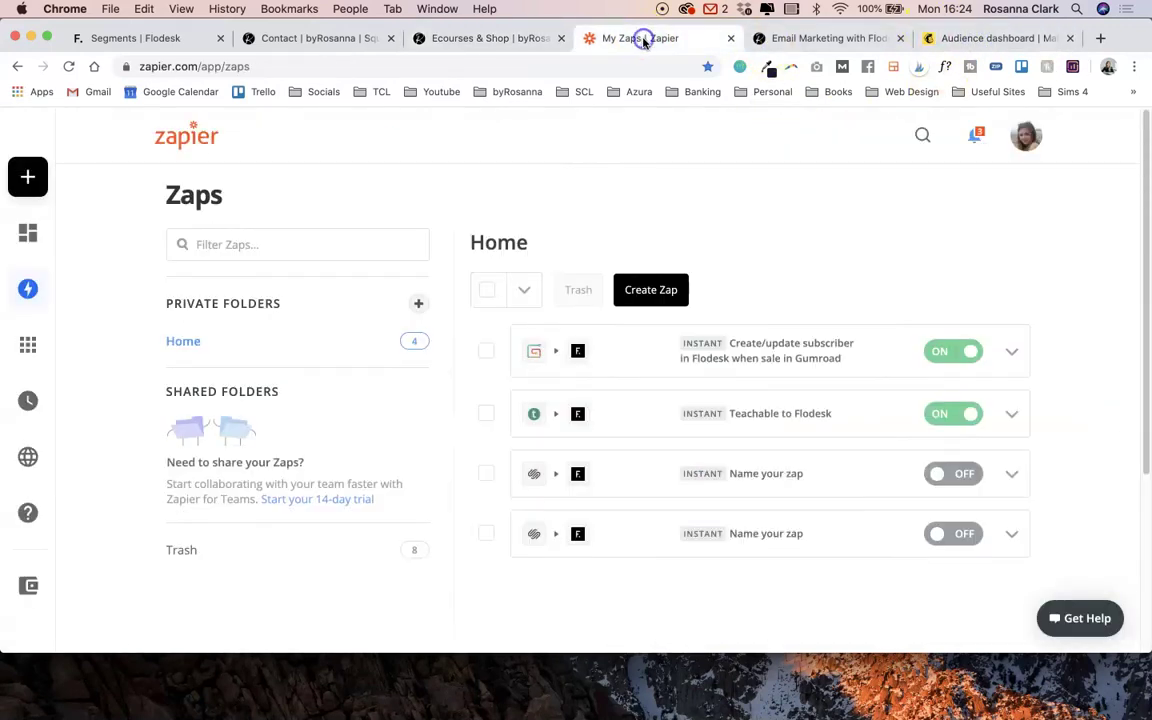
{"action": "mouse_move", "coordinate": [40, 177]}
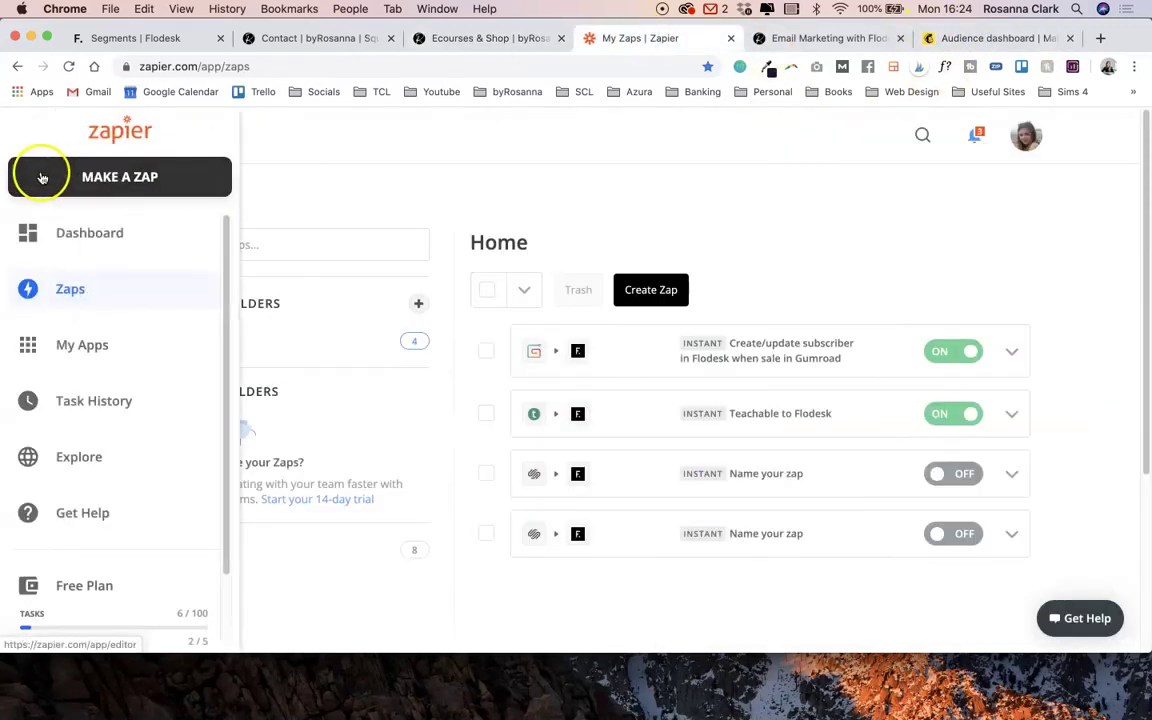
{"action": "left_click", "coordinate": [155, 186]}
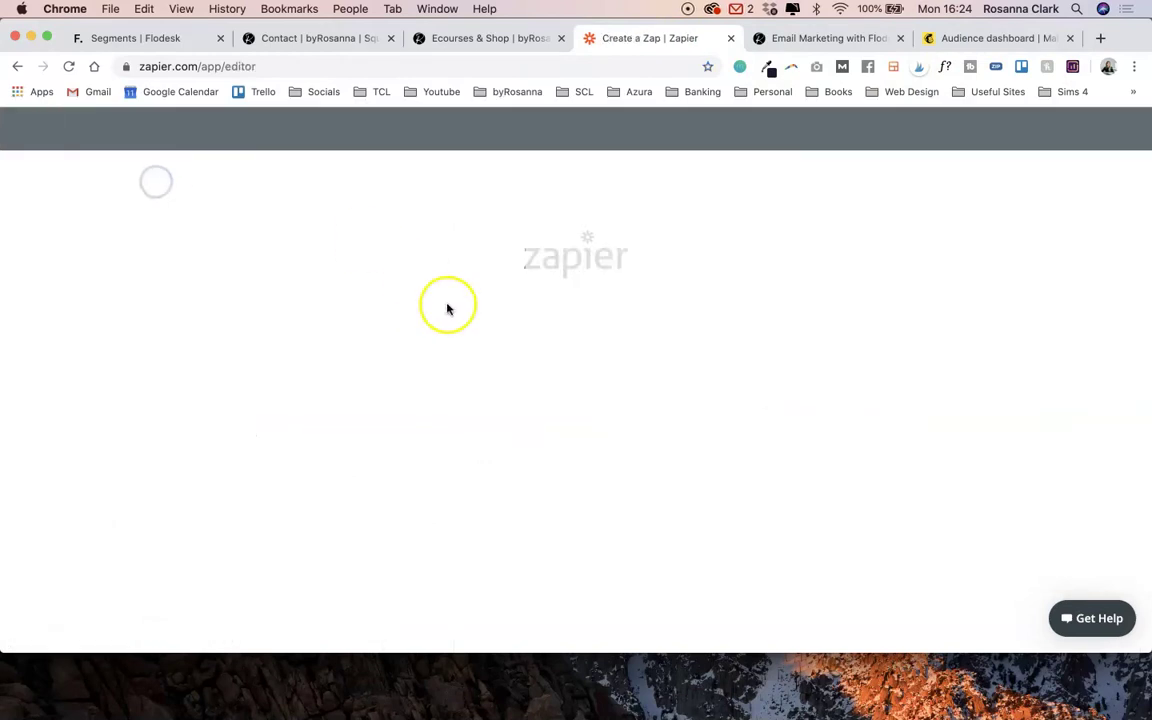
{"action": "type", "text": "mailch"}
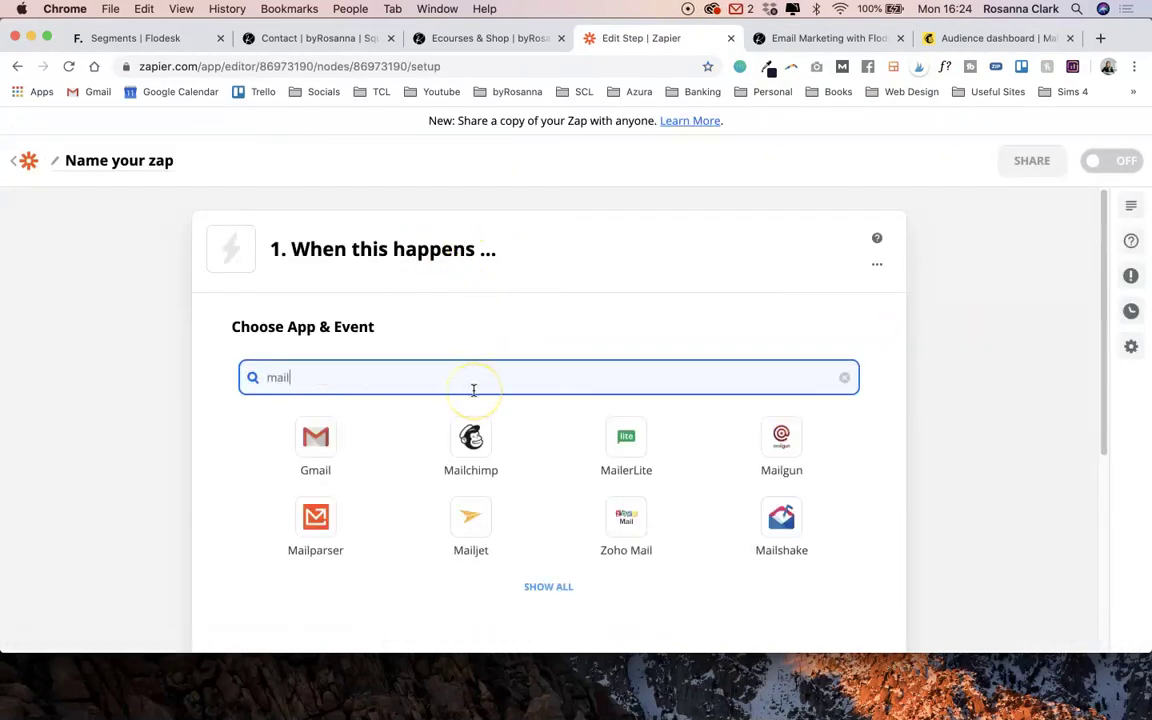
{"action": "left_click", "coordinate": [321, 440]}
{"action": "left_click", "coordinate": [362, 466]}
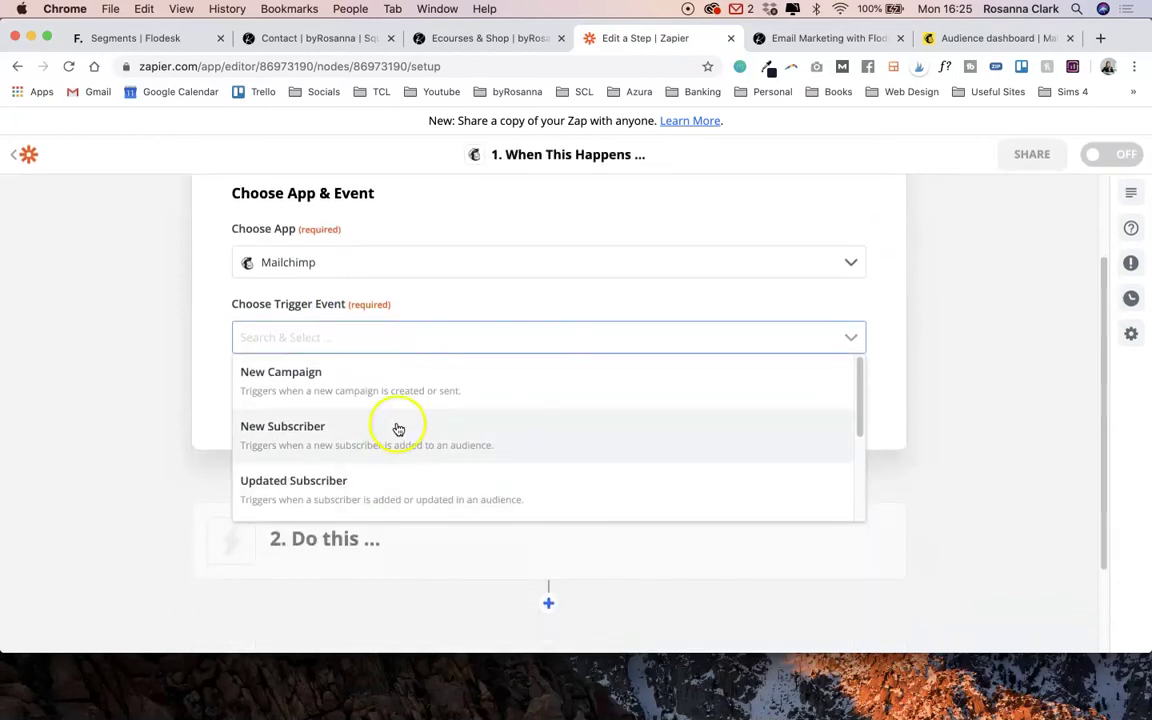
{"action": "left_click", "coordinate": [352, 442]}
{"action": "left_click", "coordinate": [496, 386]}
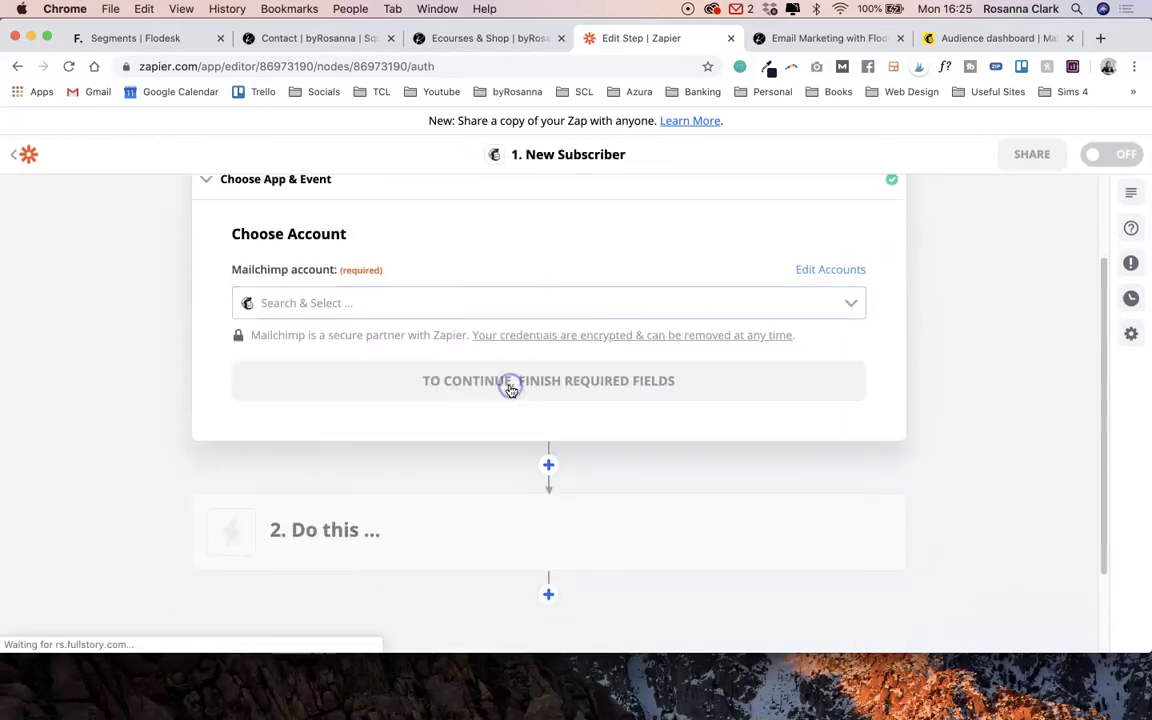
Step: Switch back to the shop's Mailing Lists settings and review the Mailchimp storage with its Subscribers list
{"action": "left_click", "coordinate": [953, 38]}
{"action": "left_click", "coordinate": [853, 37]}
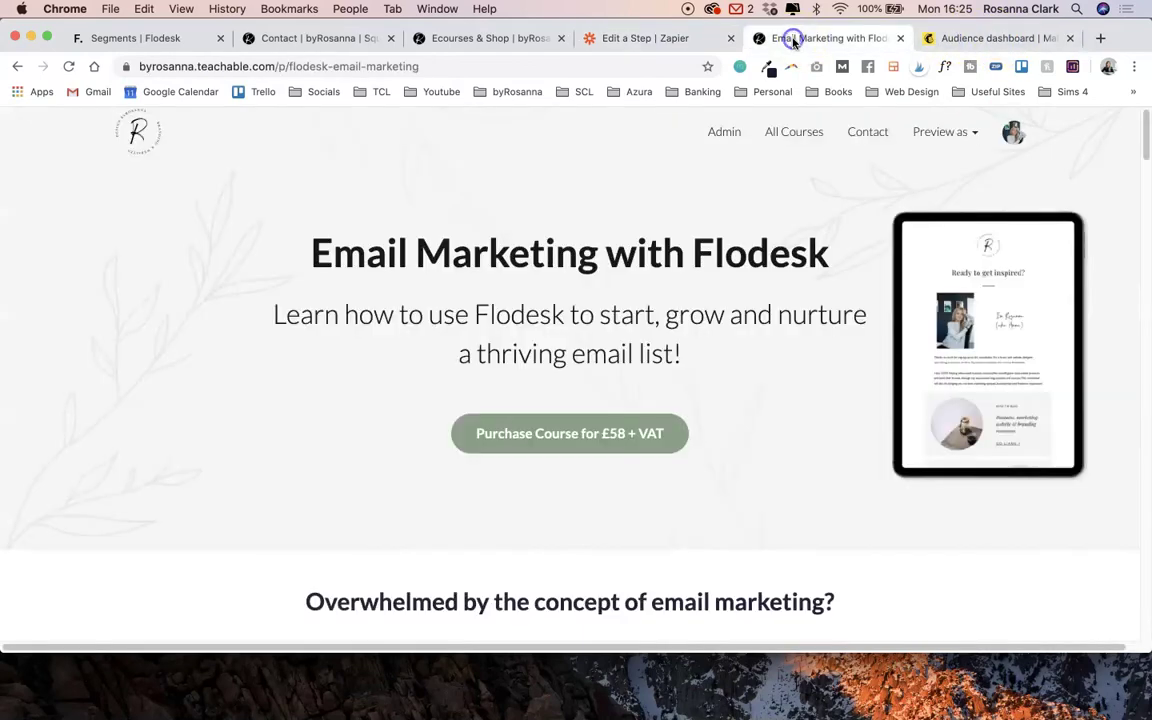
{"action": "left_click", "coordinate": [515, 40]}
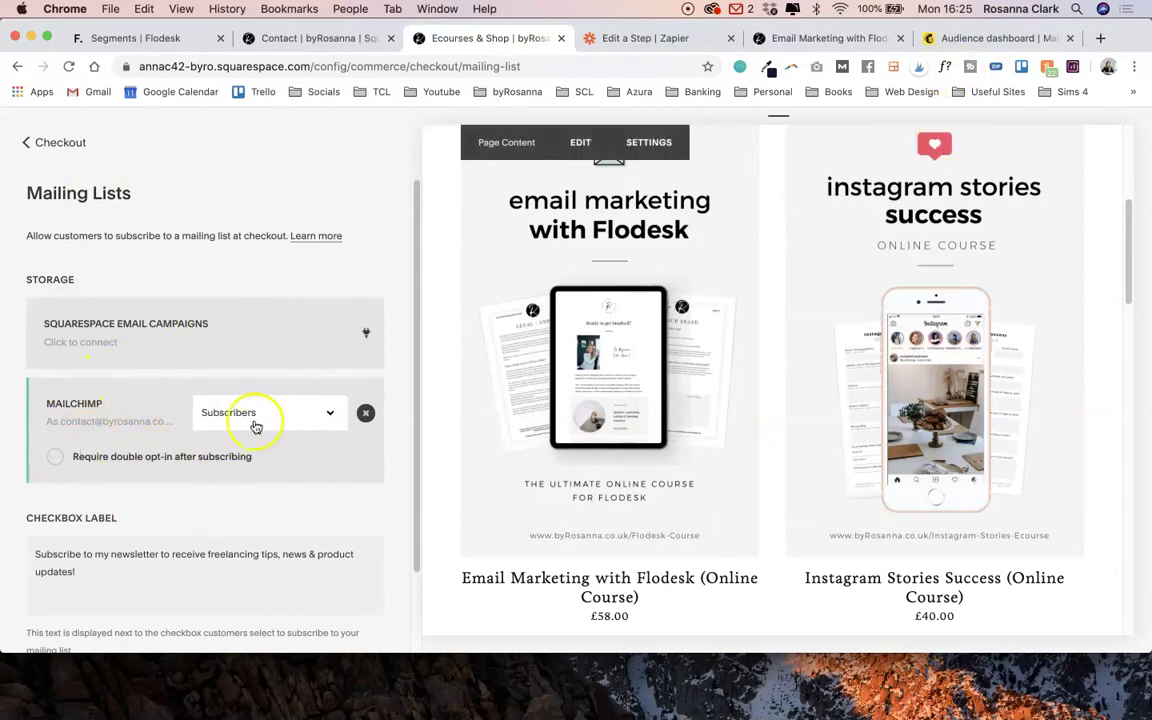
{"action": "left_click", "coordinate": [975, 40]}
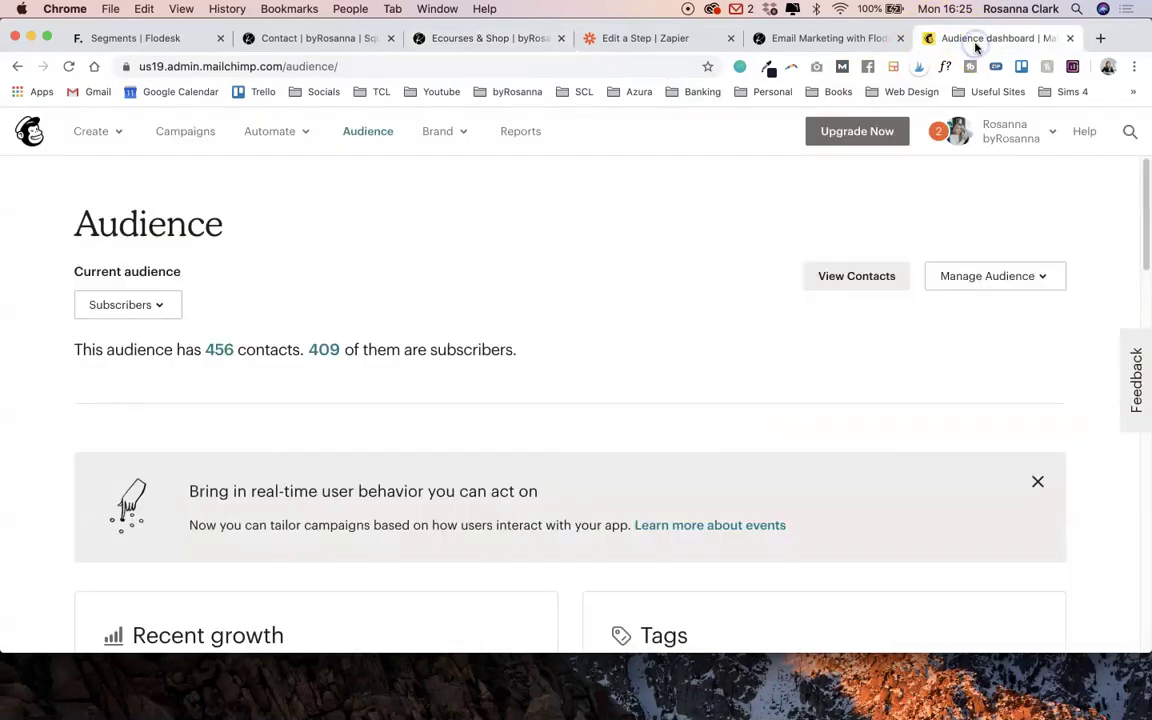
{"action": "left_click", "coordinate": [631, 42]}
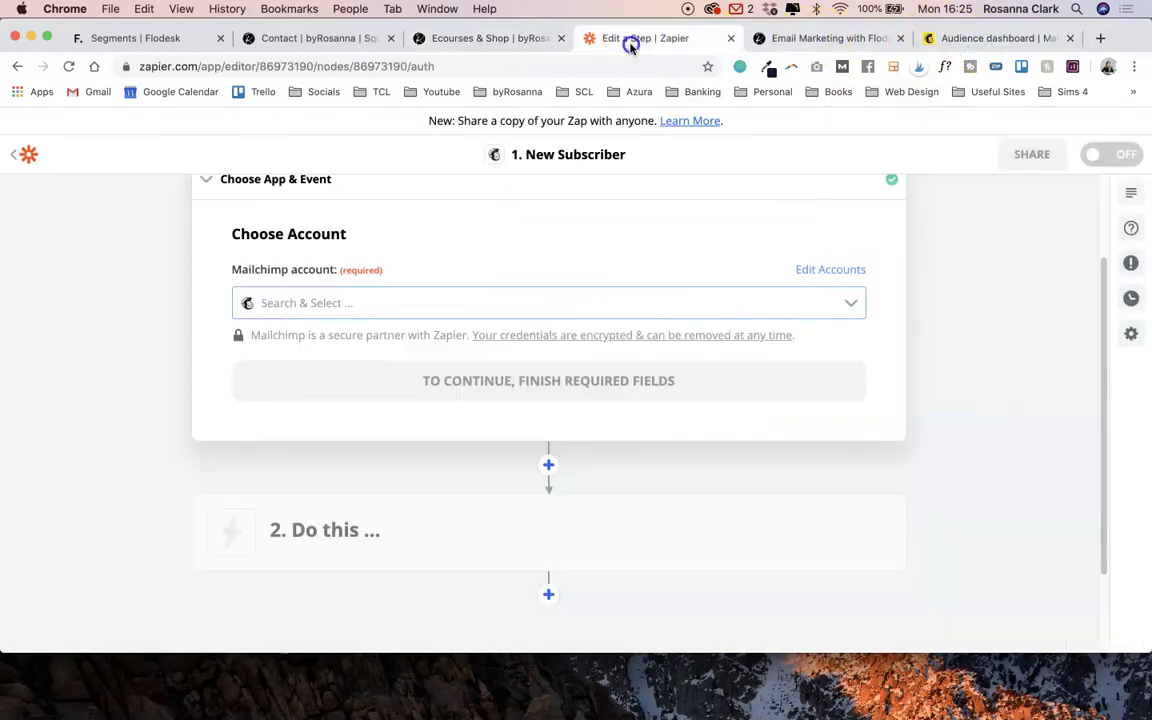
{"action": "scroll", "coordinate": [275, 285], "scroll_direction": "up", "scroll_amount": 2}
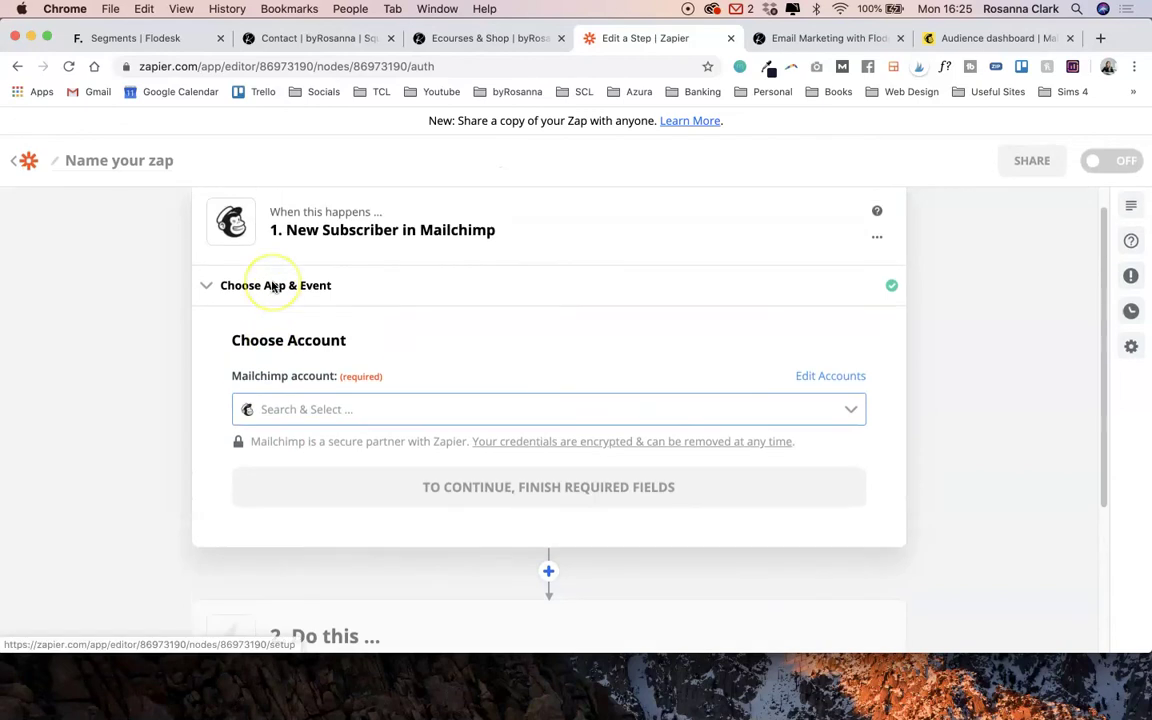
{"action": "scroll", "coordinate": [270, 288], "scroll_direction": "down", "scroll_amount": 2}
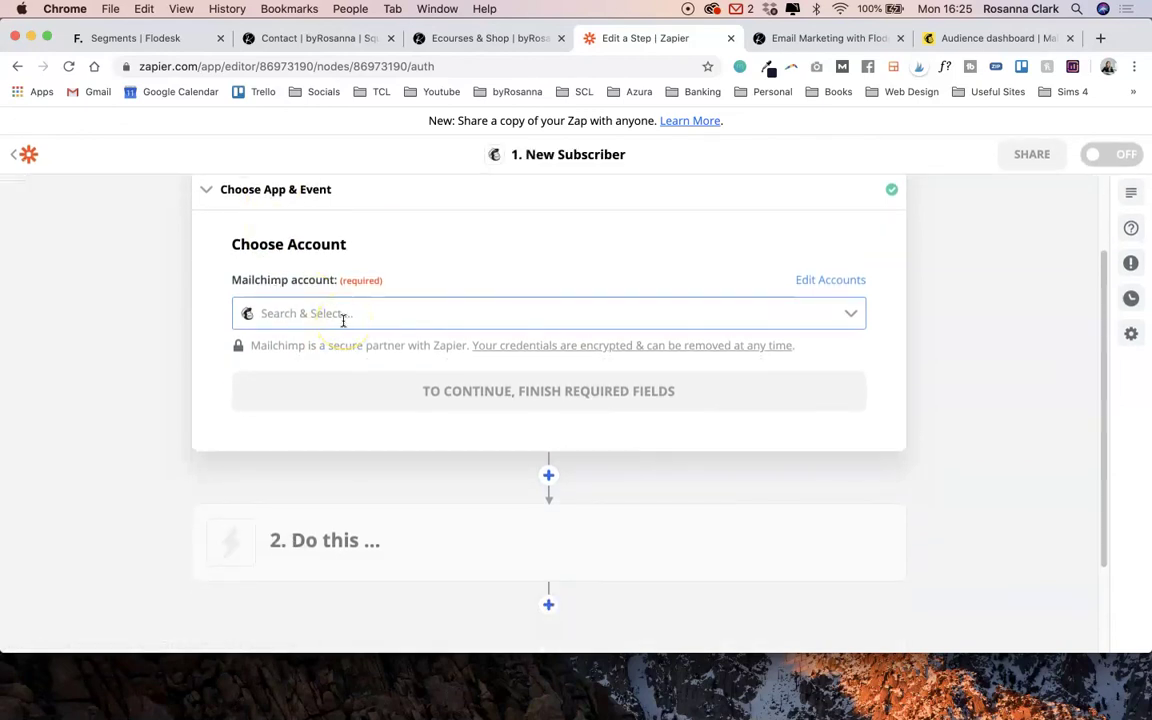
{"action": "left_click", "coordinate": [155, 40]}
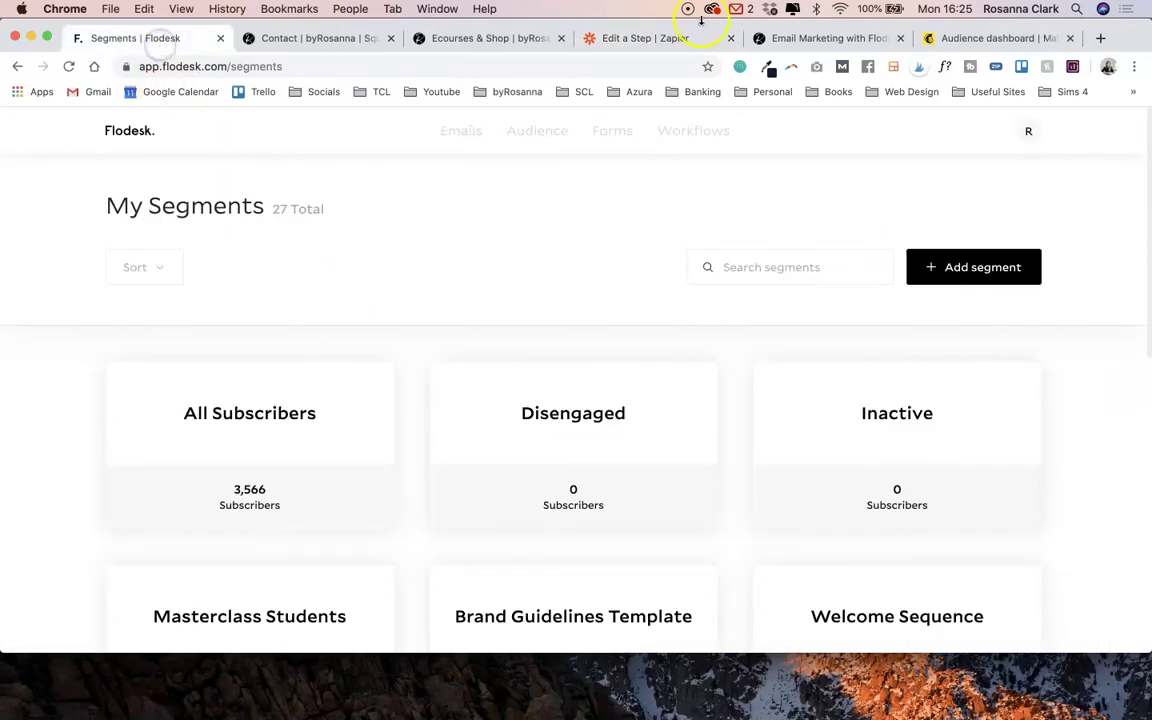
{"action": "left_click", "coordinate": [676, 40]}
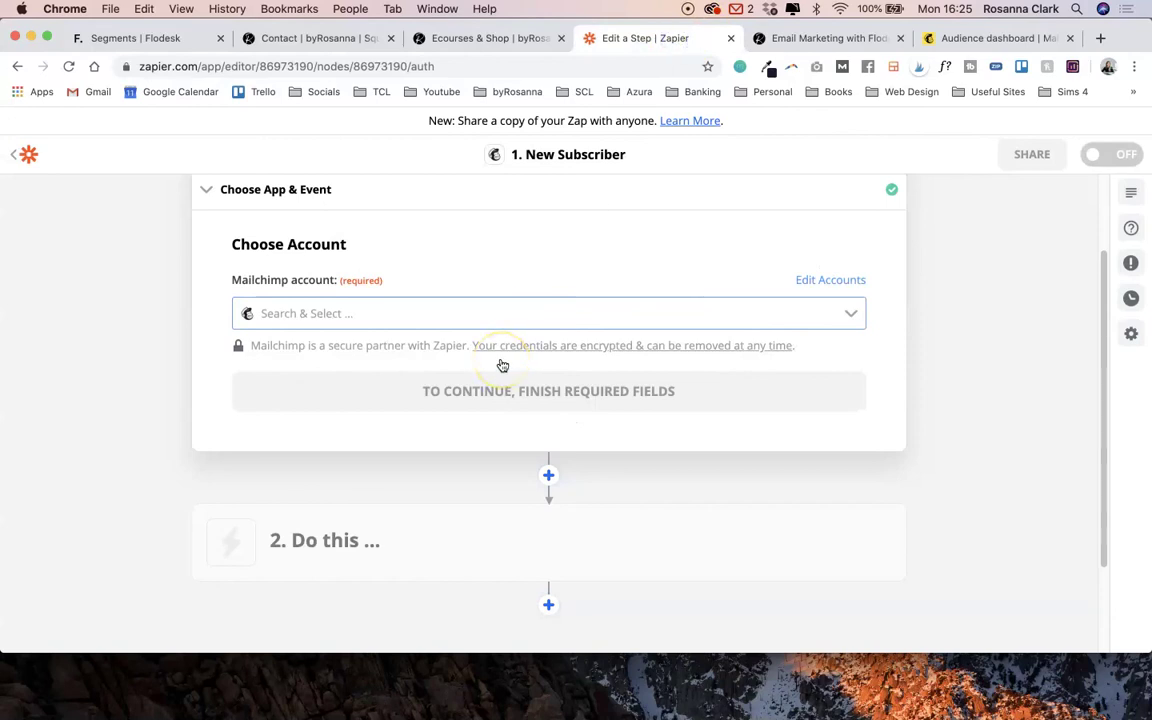
Step: Leave the Mailchimp New Subscriber Zap without choosing an account and return to the Zaps list
{"action": "left_click", "coordinate": [653, 310]}
{"action": "scroll", "coordinate": [670, 313], "scroll_direction": "up", "scroll_amount": 3}
{"action": "left_click", "coordinate": [31, 170]}
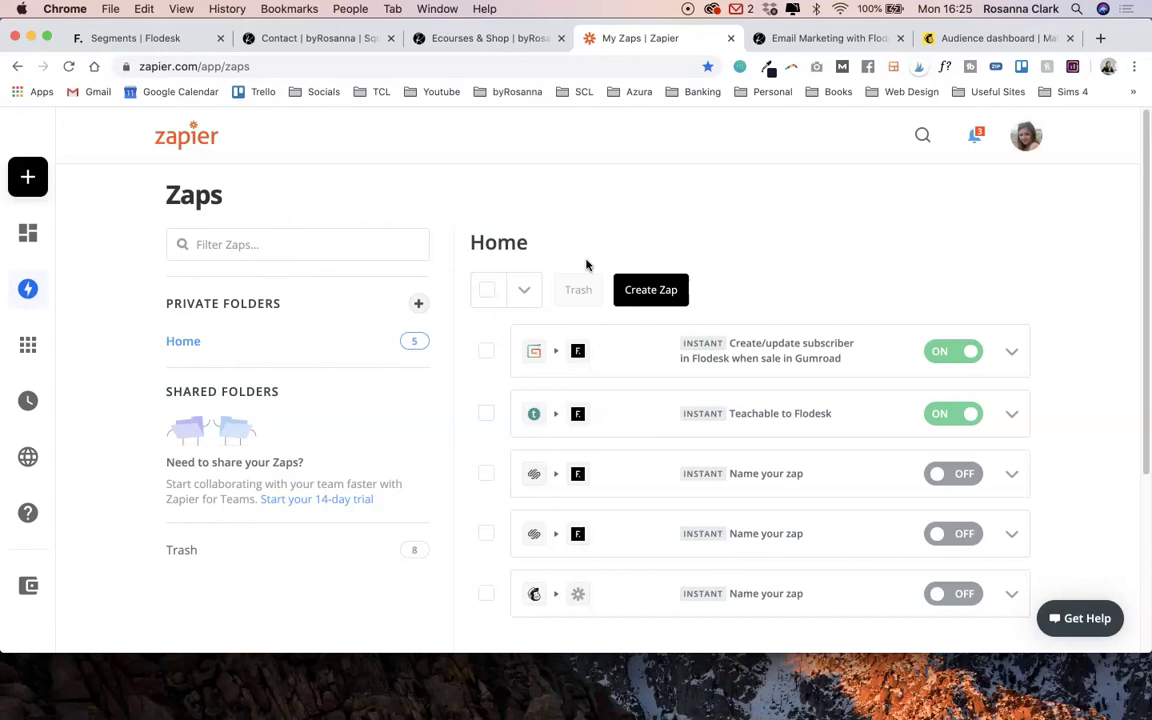
Step: Switch to the Email Marketing with Flodesk course page, expand the full module list, and review its lessons from set-up to resources
{"action": "left_click", "coordinate": [790, 38]}
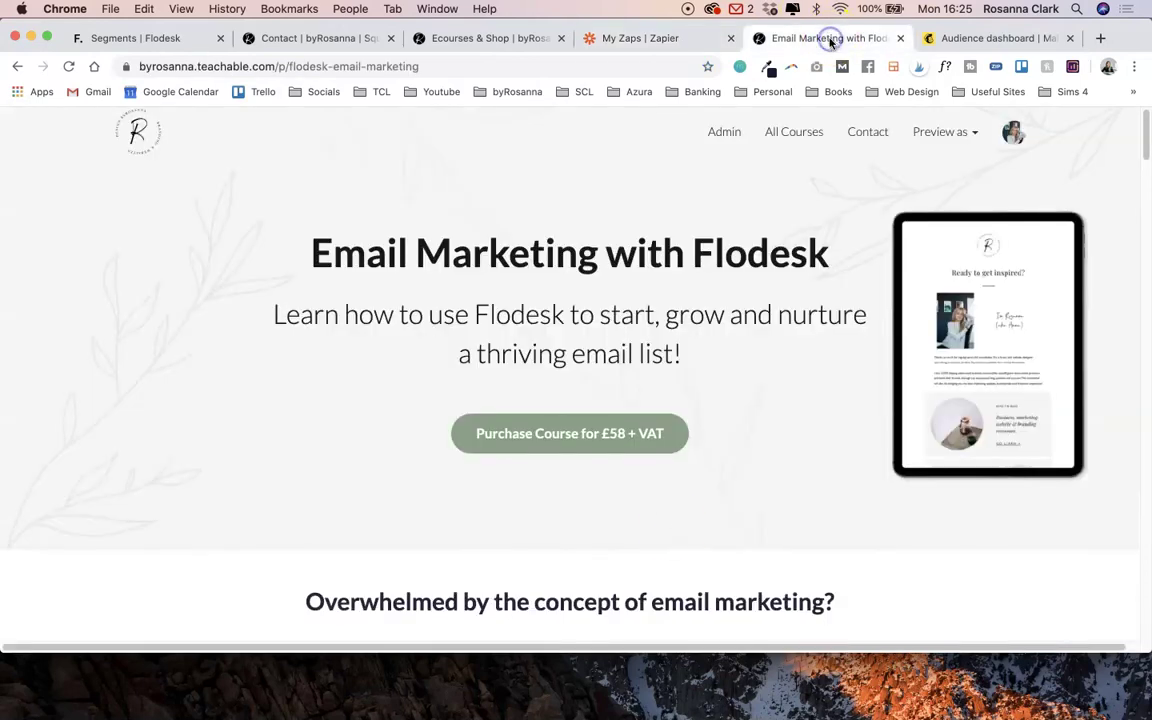
{"action": "scroll", "coordinate": [674, 532], "scroll_direction": "down", "scroll_amount": 1}
{"action": "scroll", "coordinate": [674, 532], "scroll_direction": "down", "scroll_amount": 15}
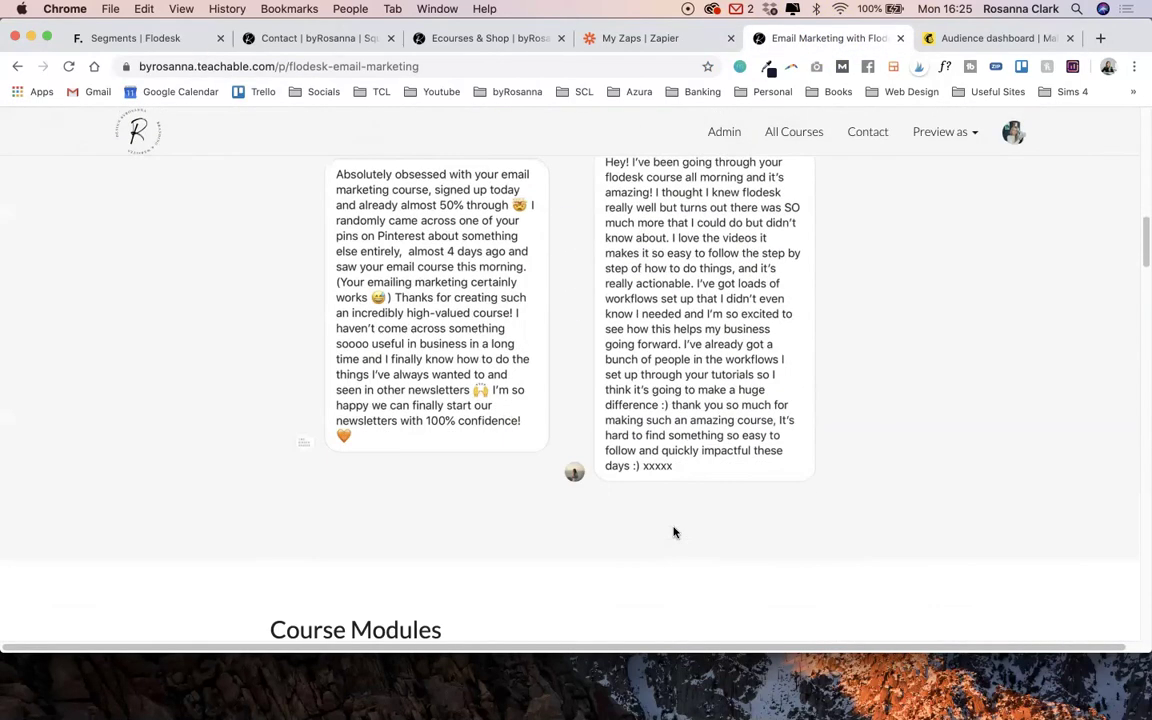
{"action": "scroll", "coordinate": [674, 532], "scroll_direction": "down", "scroll_amount": 6}
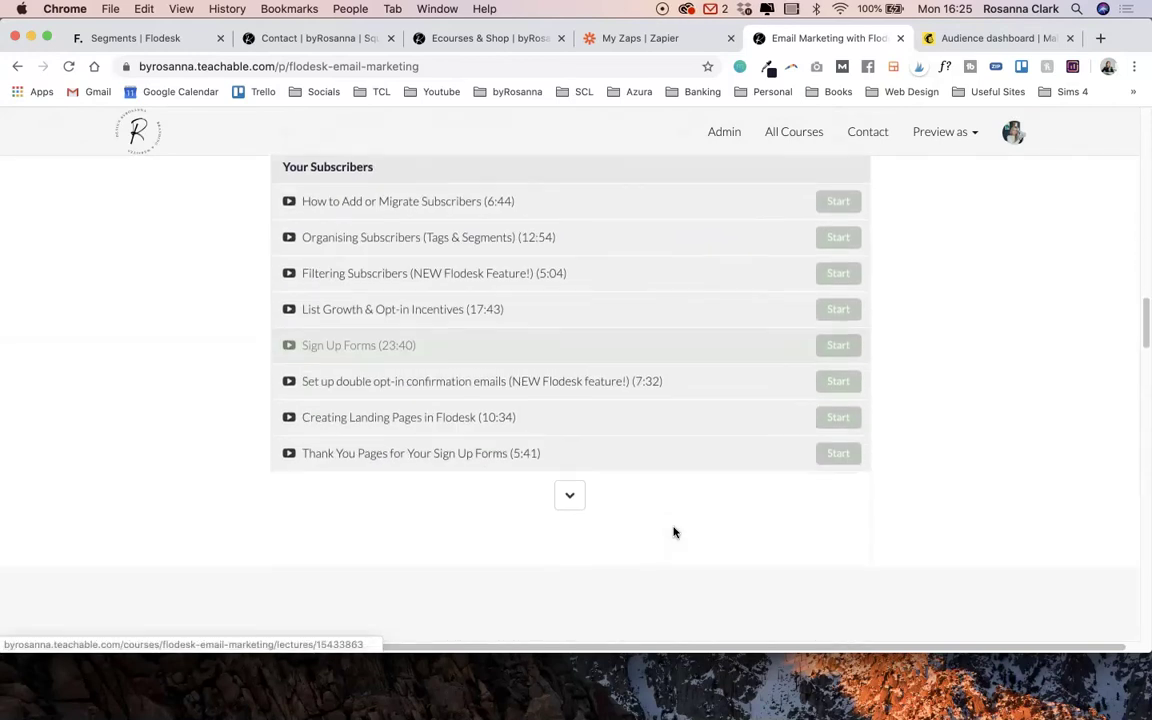
{"action": "left_click", "coordinate": [576, 482]}
{"action": "scroll", "coordinate": [694, 437], "scroll_direction": "down", "scroll_amount": 4}
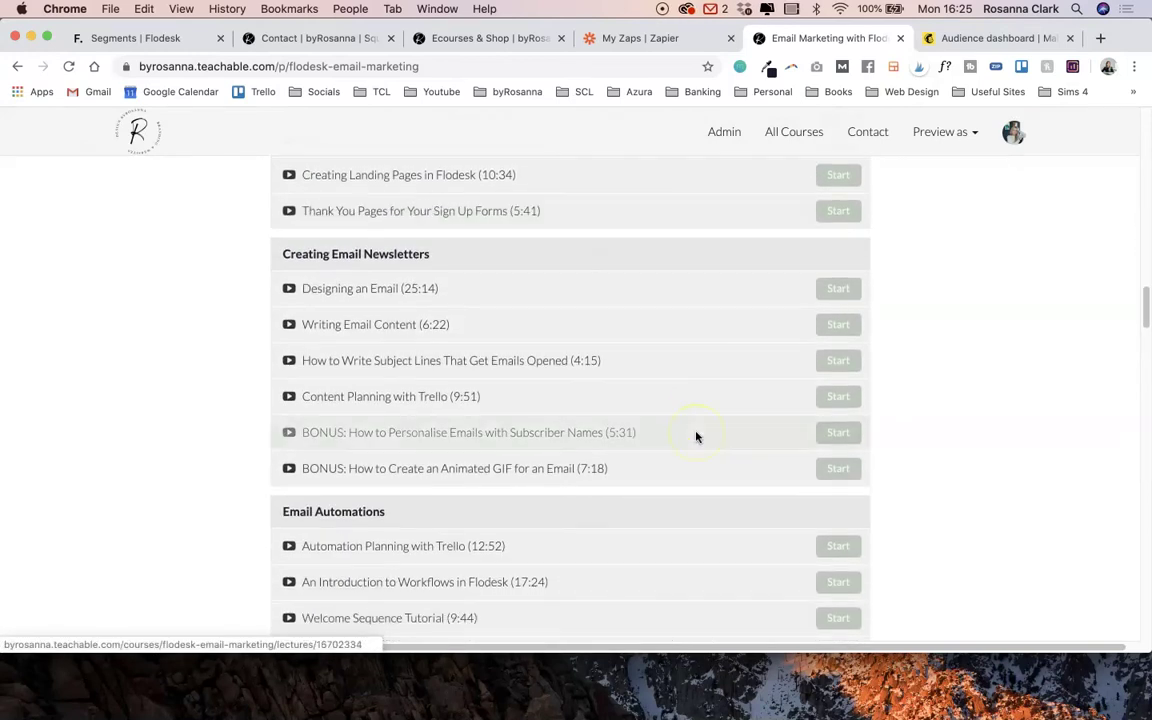
{"action": "scroll", "coordinate": [697, 437], "scroll_direction": "down", "scroll_amount": 10}
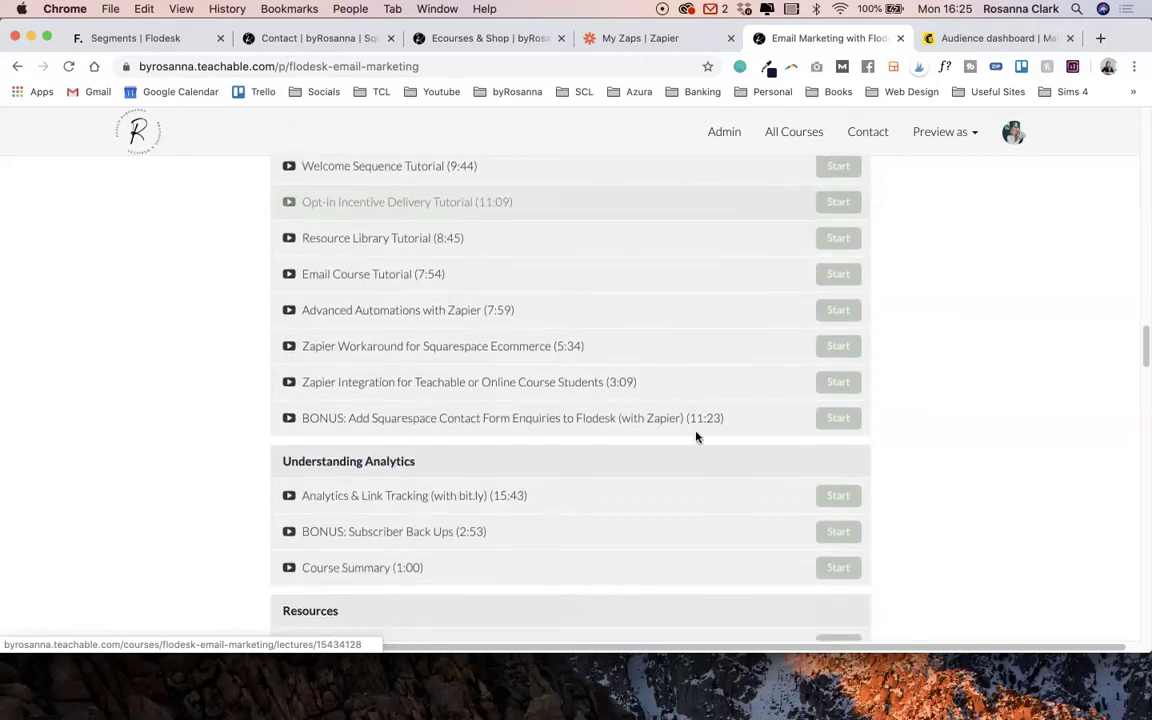
{"action": "scroll", "coordinate": [697, 437], "scroll_direction": "down", "scroll_amount": 5}
{"action": "scroll", "coordinate": [697, 437], "scroll_direction": "up", "scroll_amount": 6}
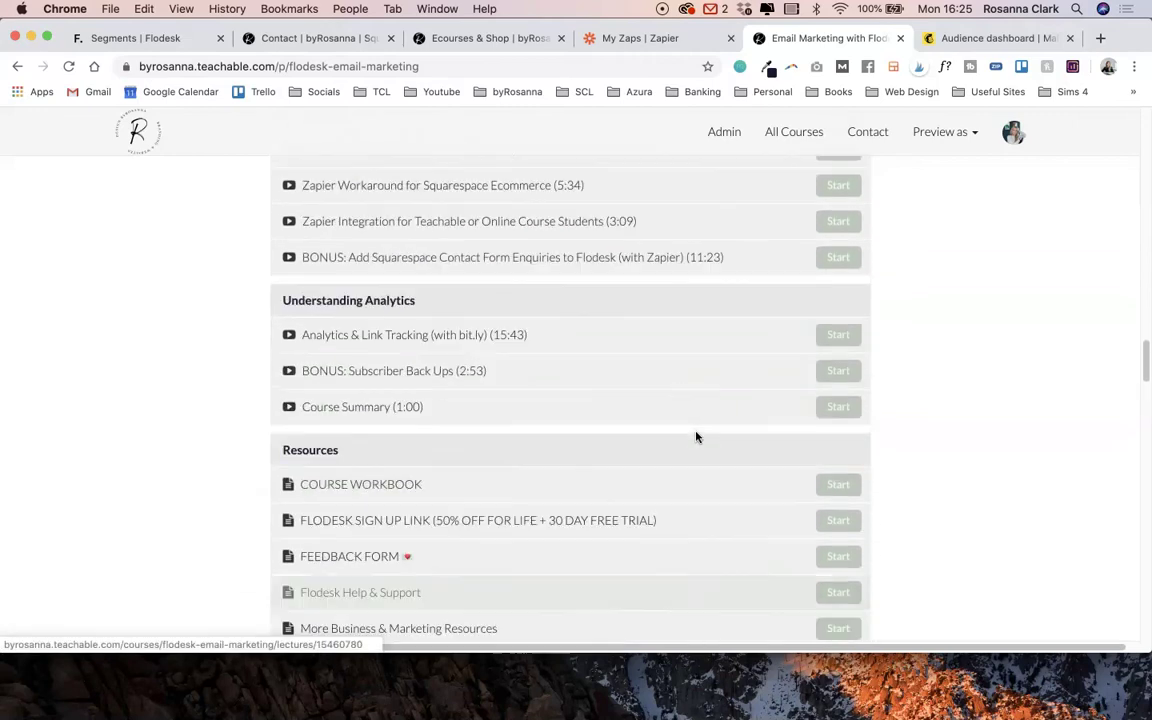
{"action": "scroll", "coordinate": [697, 437], "scroll_direction": "up", "scroll_amount": 3}
{"action": "scroll", "coordinate": [697, 437], "scroll_direction": "up", "scroll_amount": 5}
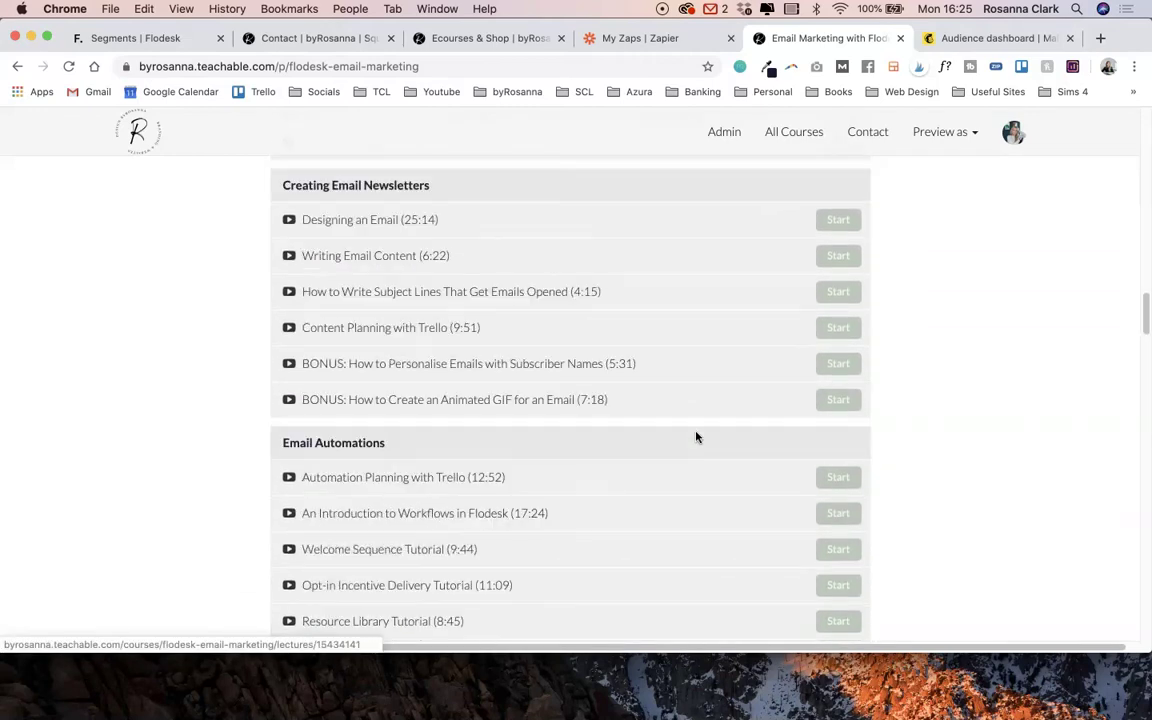
{"action": "scroll", "coordinate": [697, 437], "scroll_direction": "up", "scroll_amount": 8}
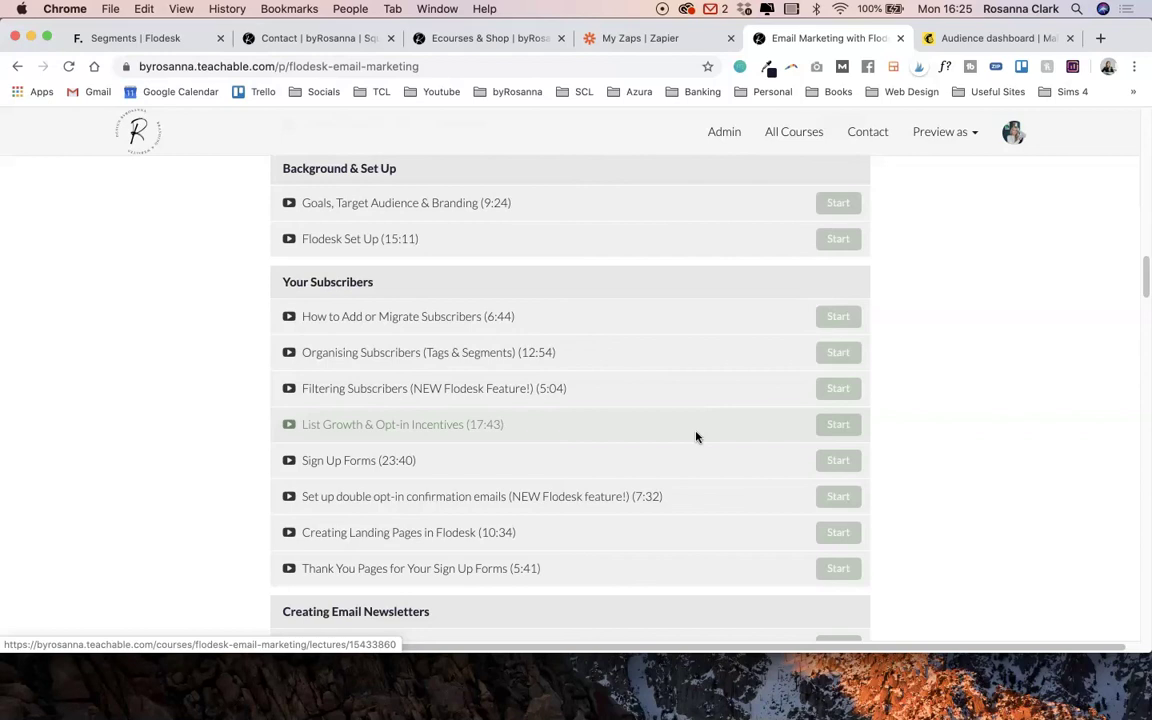
Step: Review the course page's introduction, benefits and student testimonials, finishing at the course heading
{"action": "scroll", "coordinate": [697, 437], "scroll_direction": "up", "scroll_amount": 20}
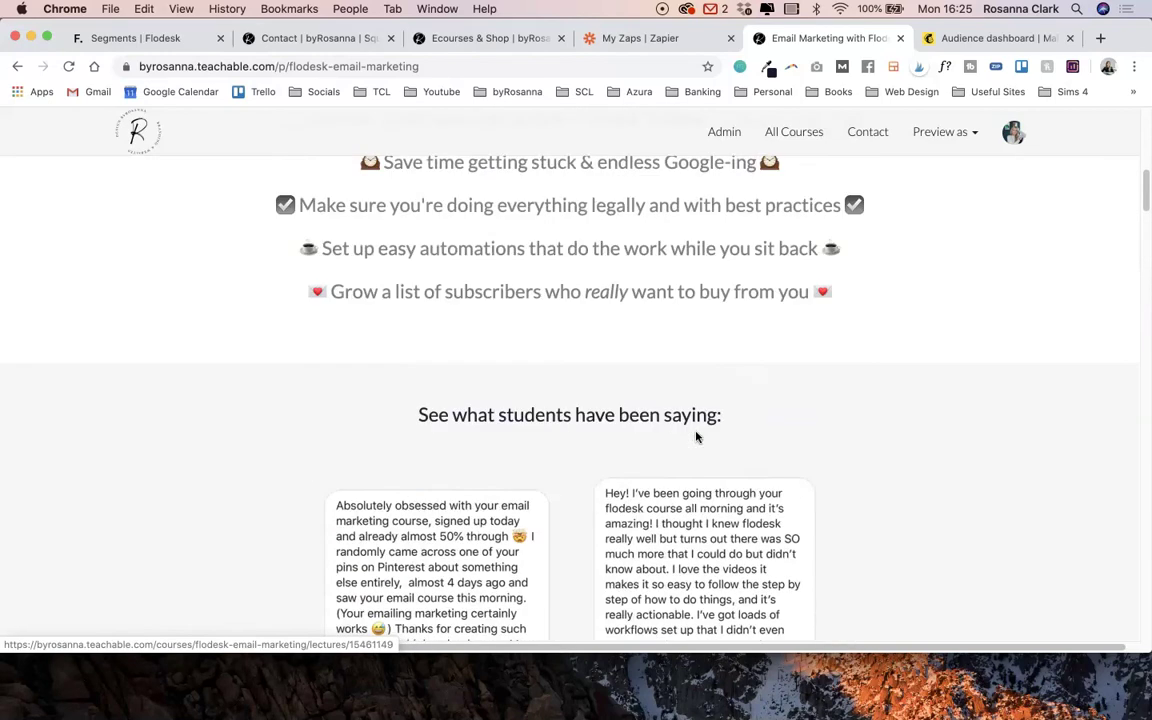
{"action": "scroll", "coordinate": [697, 437], "scroll_direction": "up", "scroll_amount": 10}
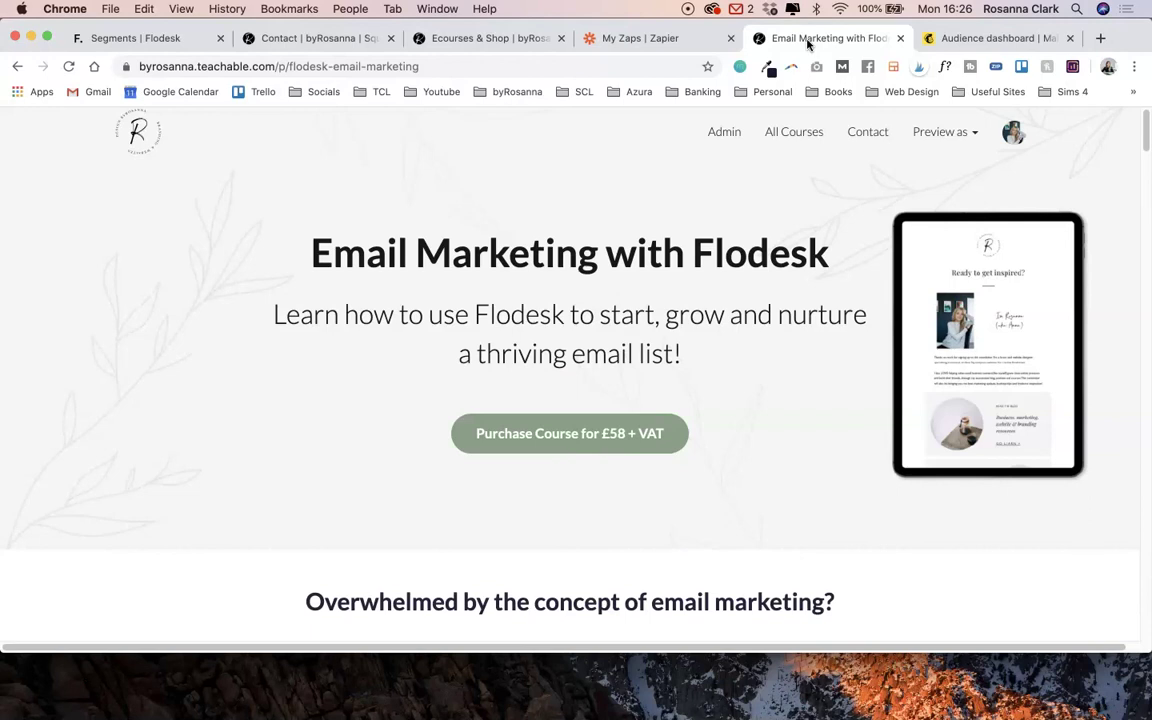
{"action": "scroll", "coordinate": [771, 442], "scroll_direction": "down", "scroll_amount": 20}
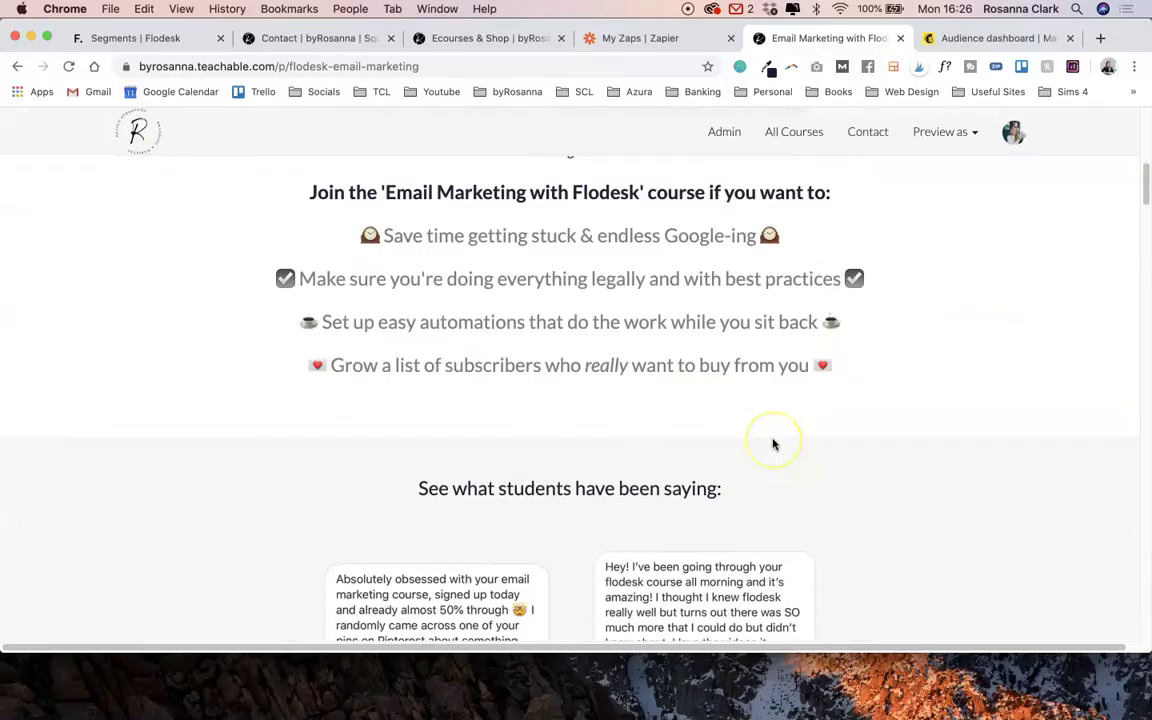
{"action": "scroll", "coordinate": [772, 443], "scroll_direction": "up", "scroll_amount": 20}
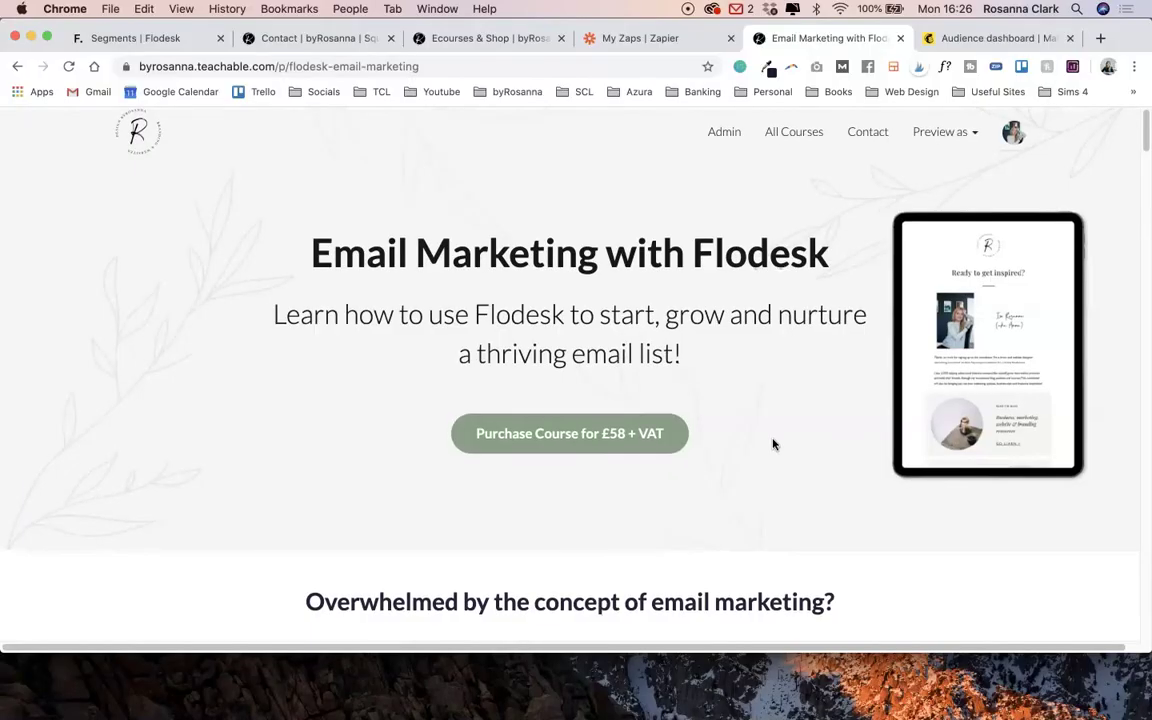